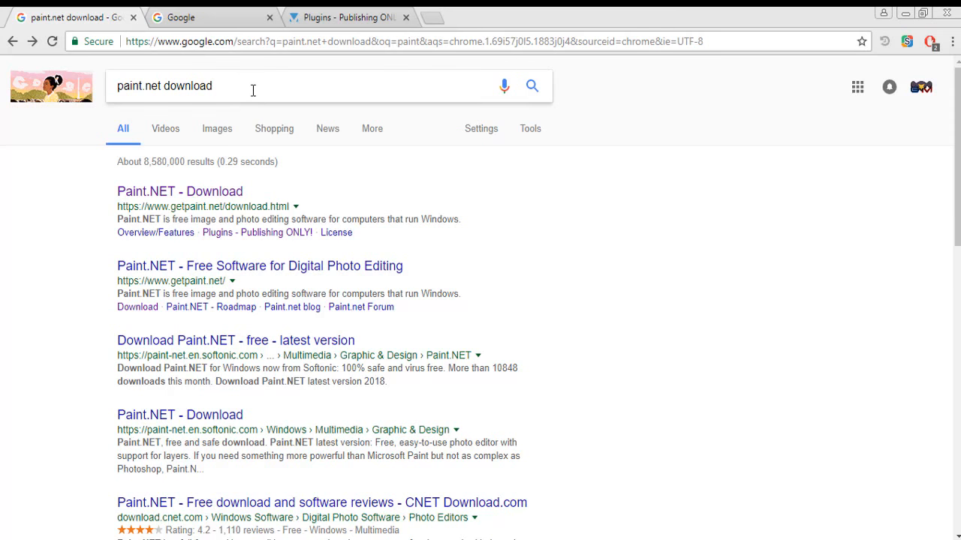
Step: Open the Paint.NET download page from the search results and view its system requirements and download options
drag(254, 90, 121, 91)
click(627, 327)
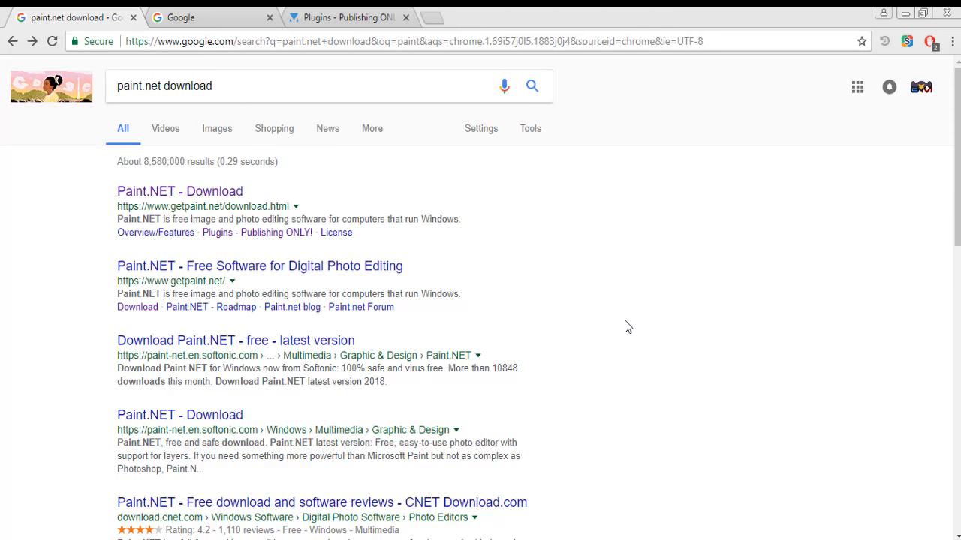
click(217, 193)
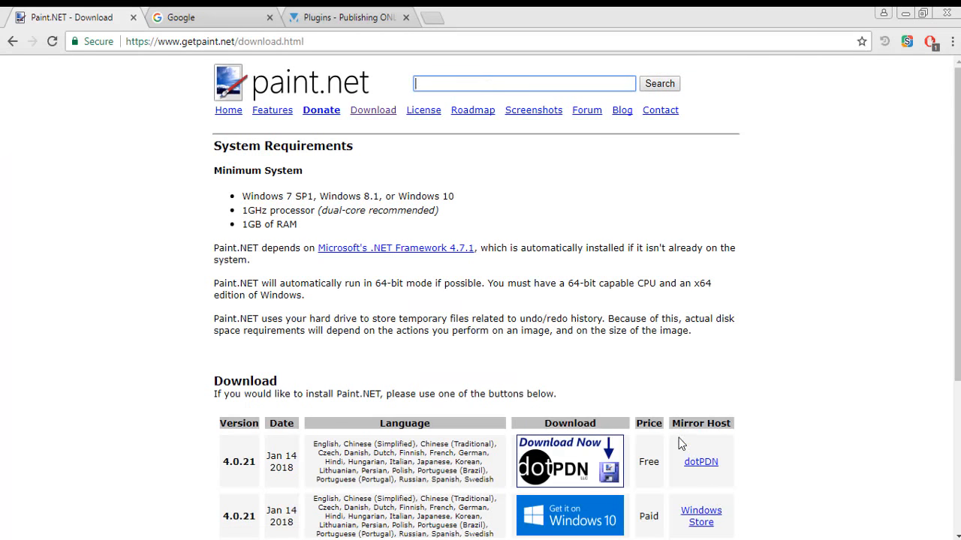
scroll(681, 442, down, 1)
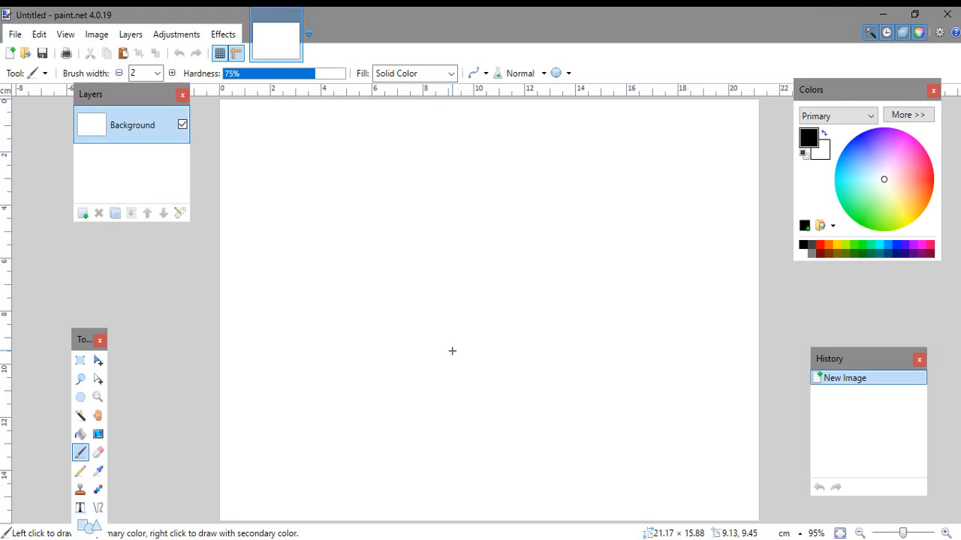
Step: Set the canvas size to 1280 pixels wide by 720 pixels high
click(97, 34)
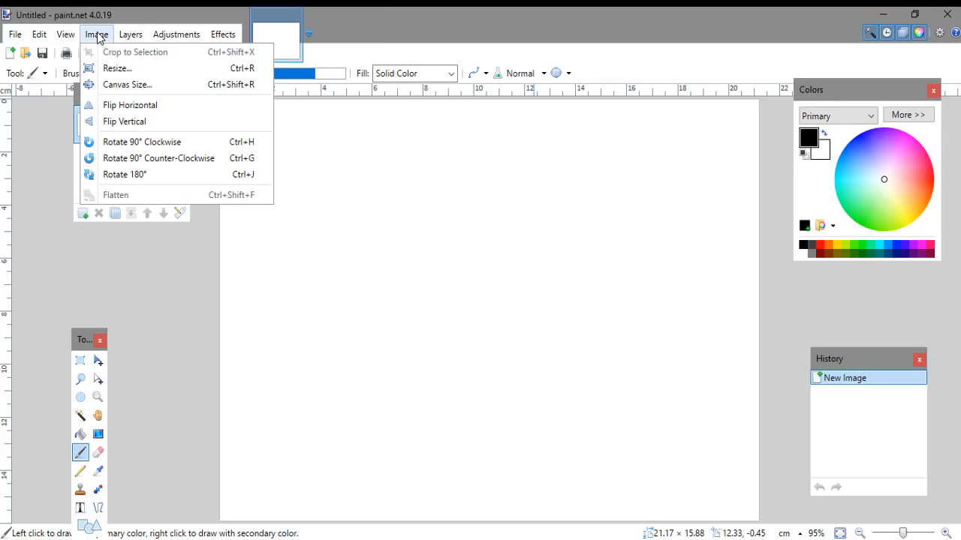
click(137, 86)
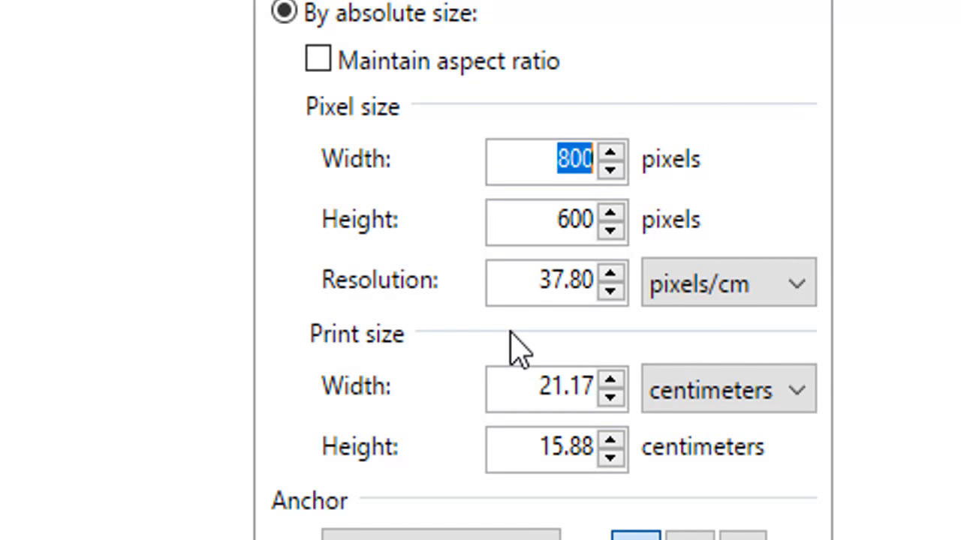
text(1280)
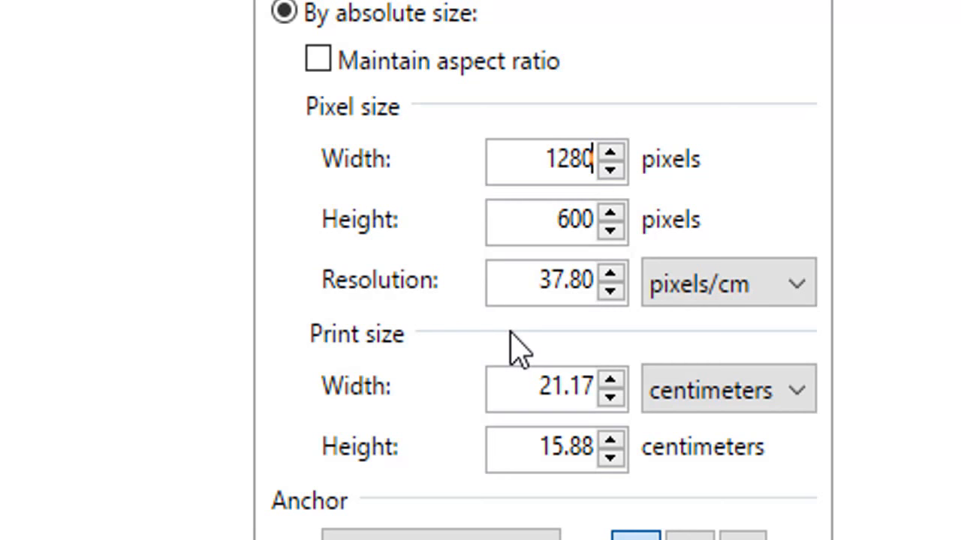
key(Tab)
text(720)
key(Return)
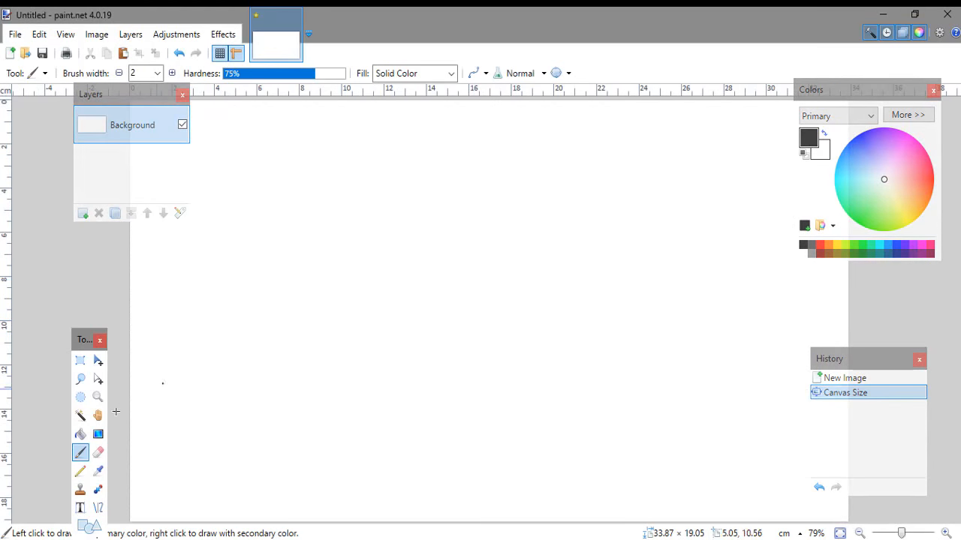
Step: Select the whole white background with the Magic Wand and erase it to make the canvas transparent
click(81, 416)
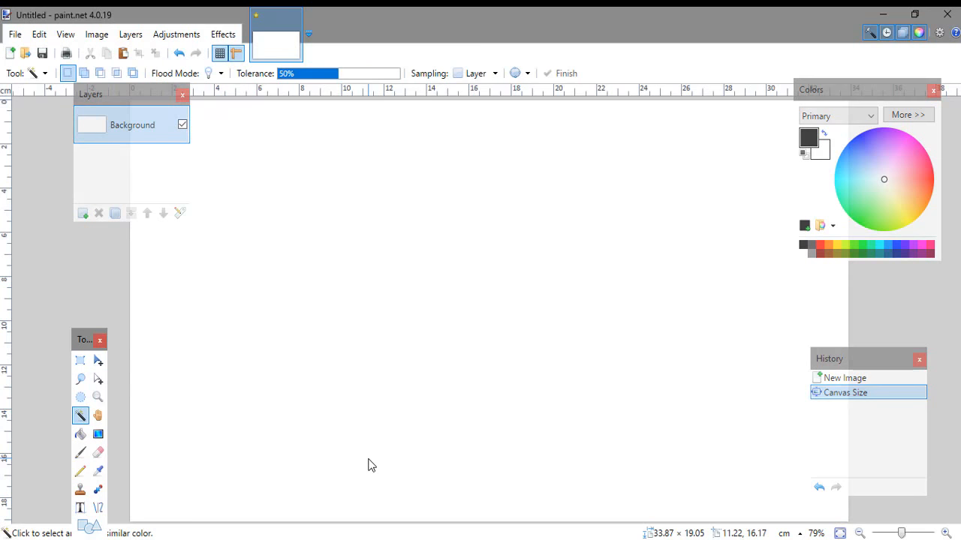
click(486, 418)
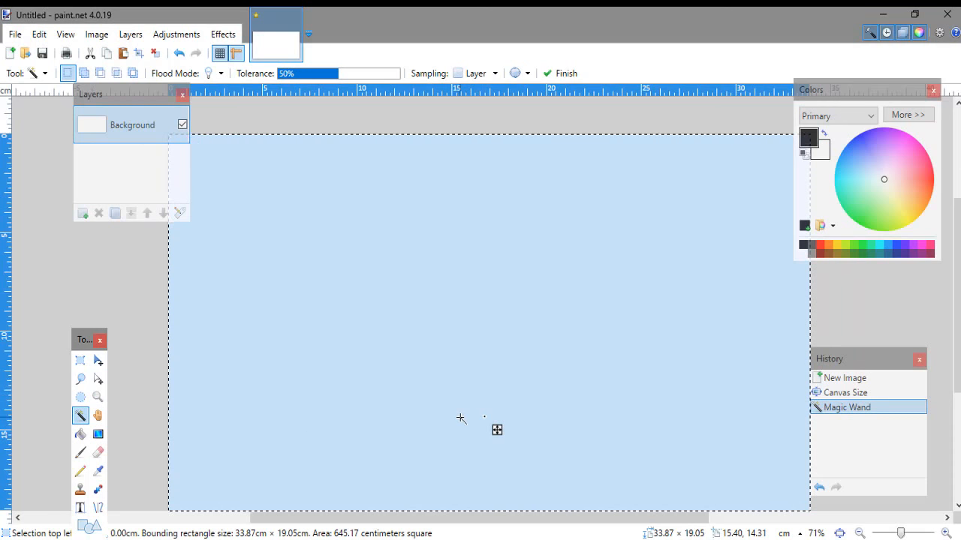
scroll(456, 419, down, 1)
key(Delete)
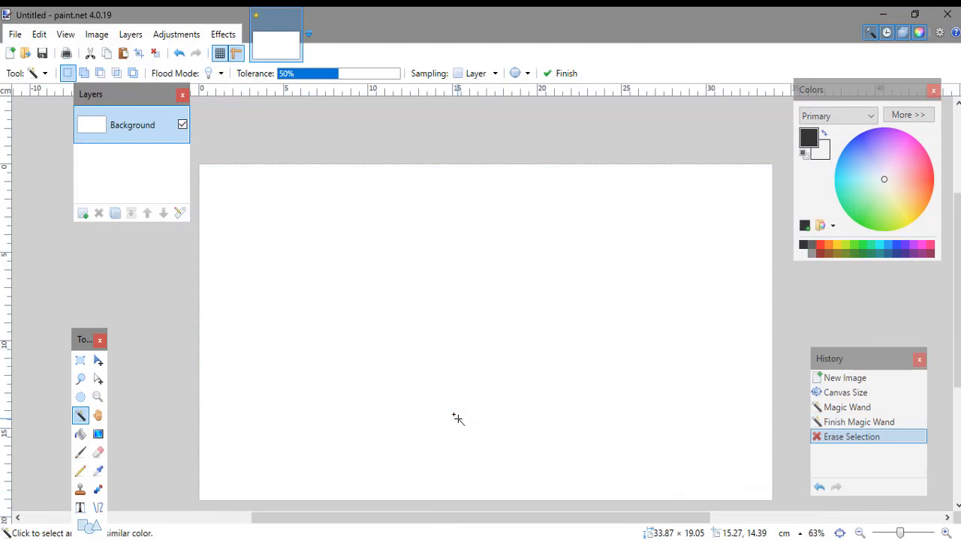
scroll(471, 517, right, 1)
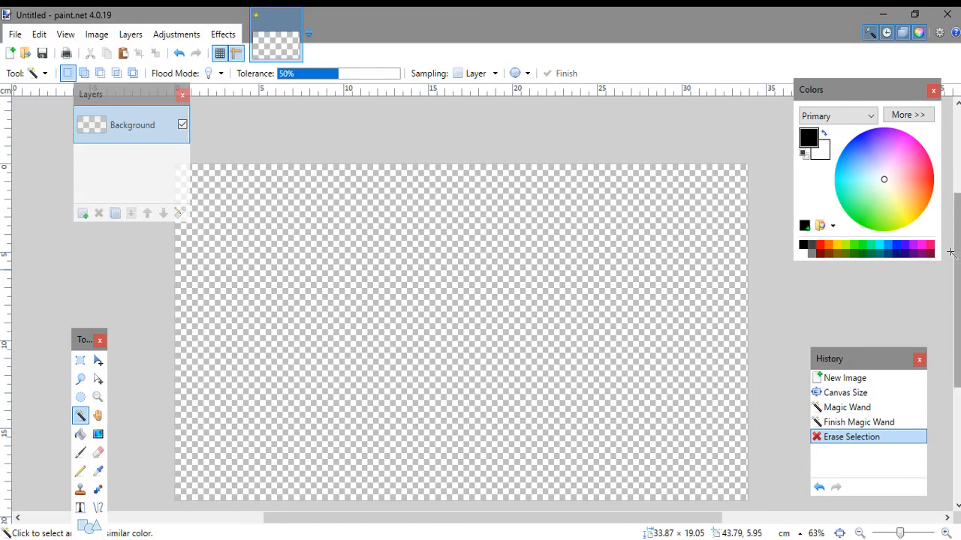
scroll(958, 269, down, 1)
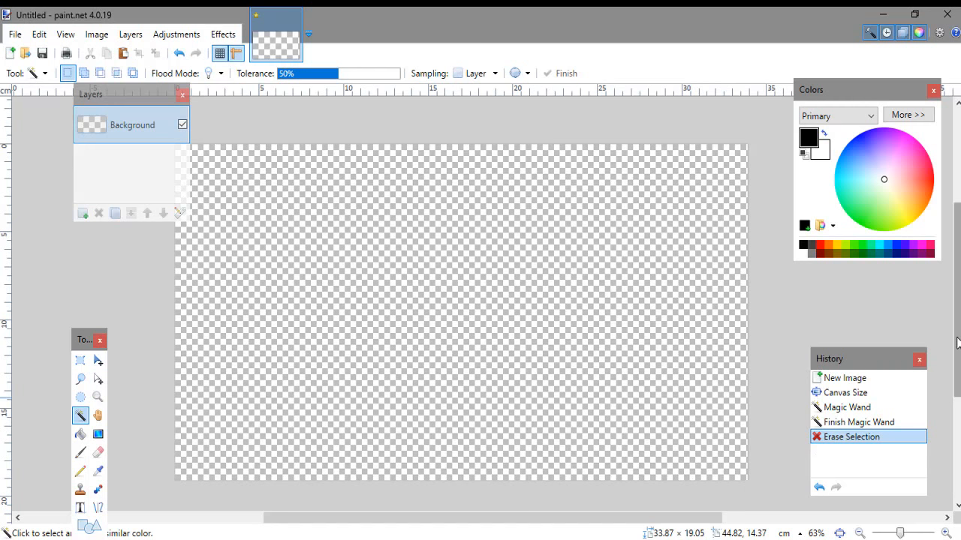
scroll(957, 339, up, 1)
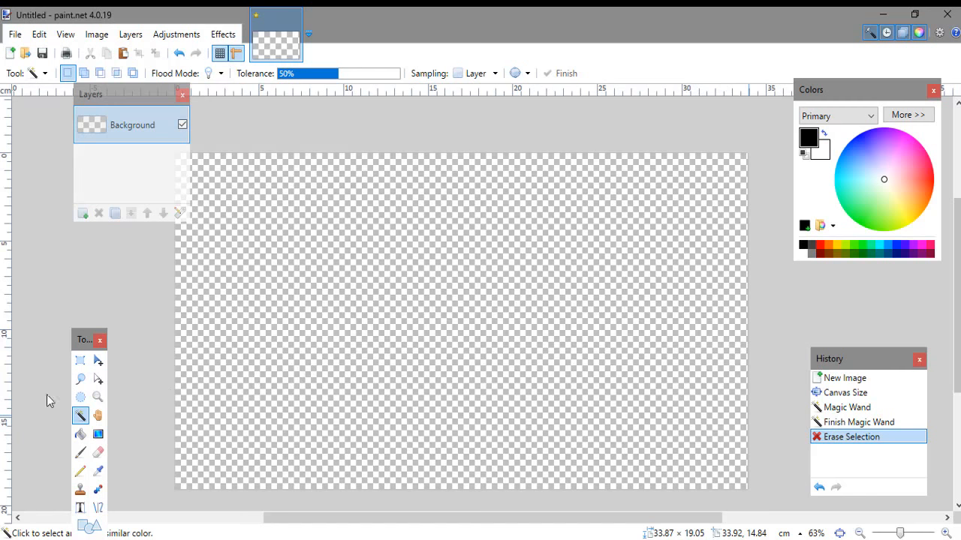
Step: Move the Tools and Layers windows clear of the canvas and activate the Text tool
drag(81, 345, 94, 315)
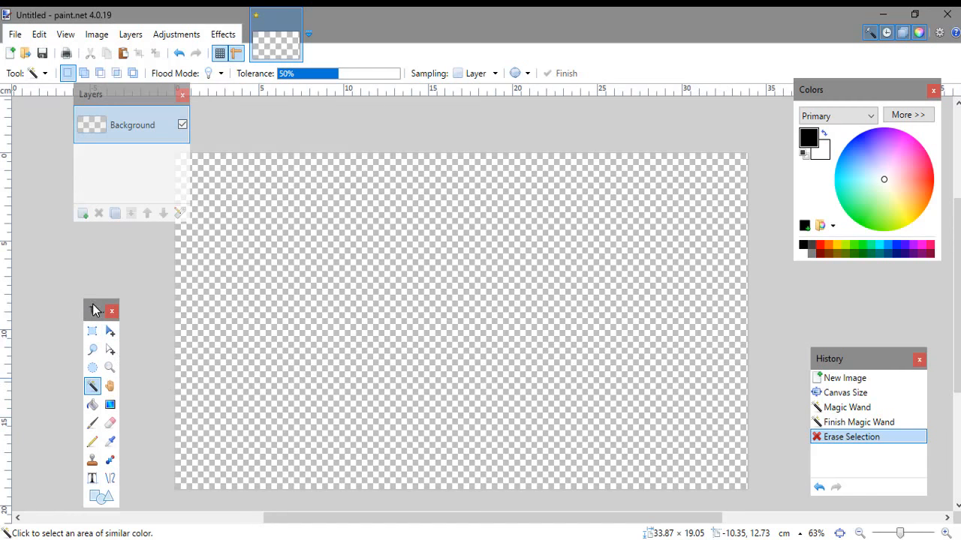
click(92, 478)
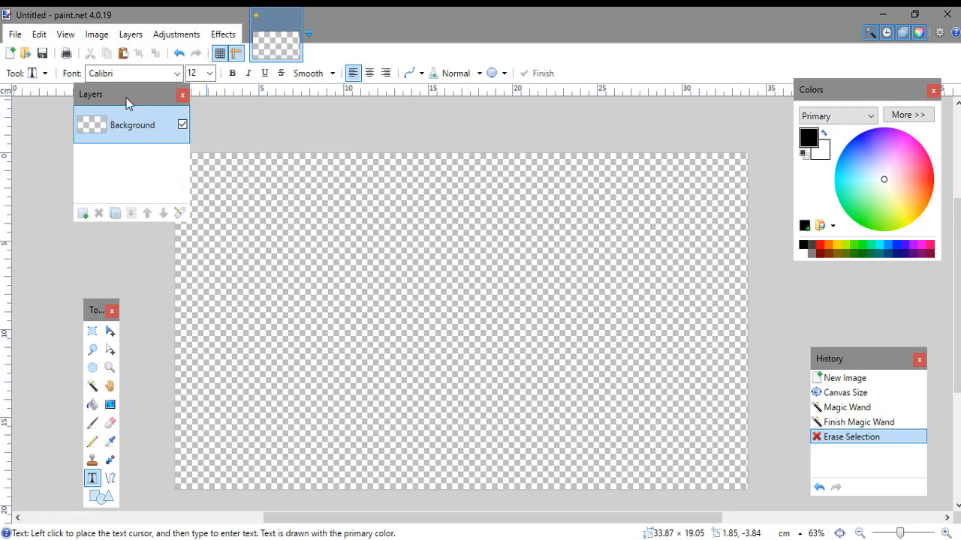
drag(126, 98, 99, 121)
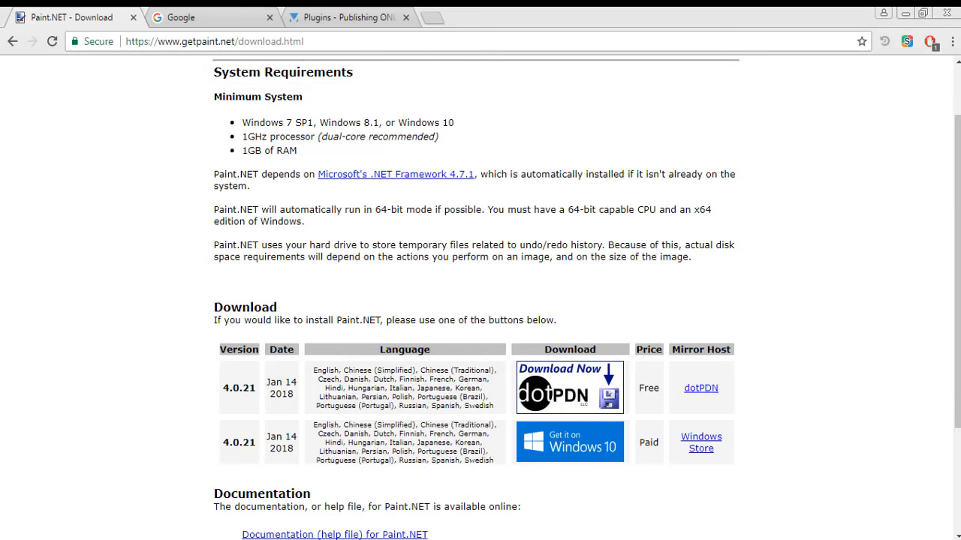
Step: Switch to the web browser and search for "yankees font"
click(209, 42)
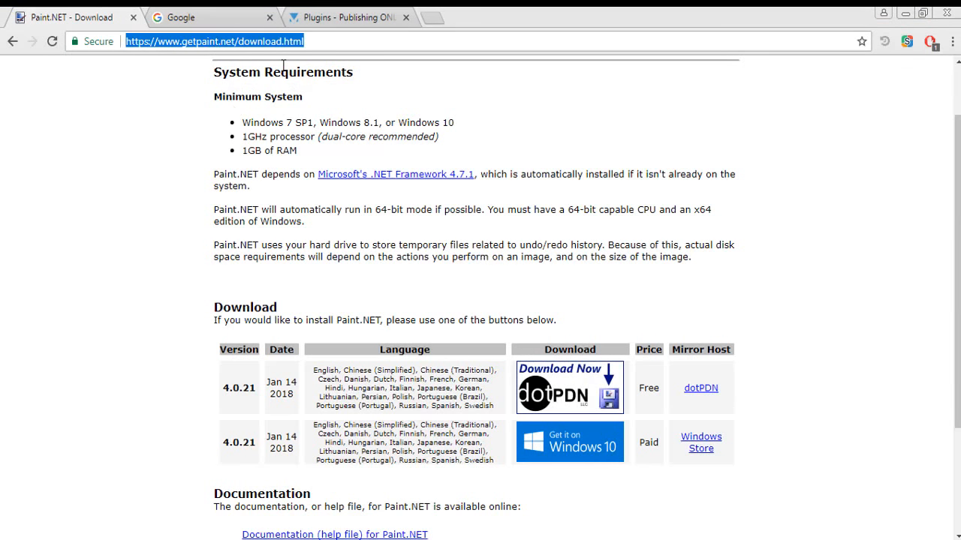
text(y)
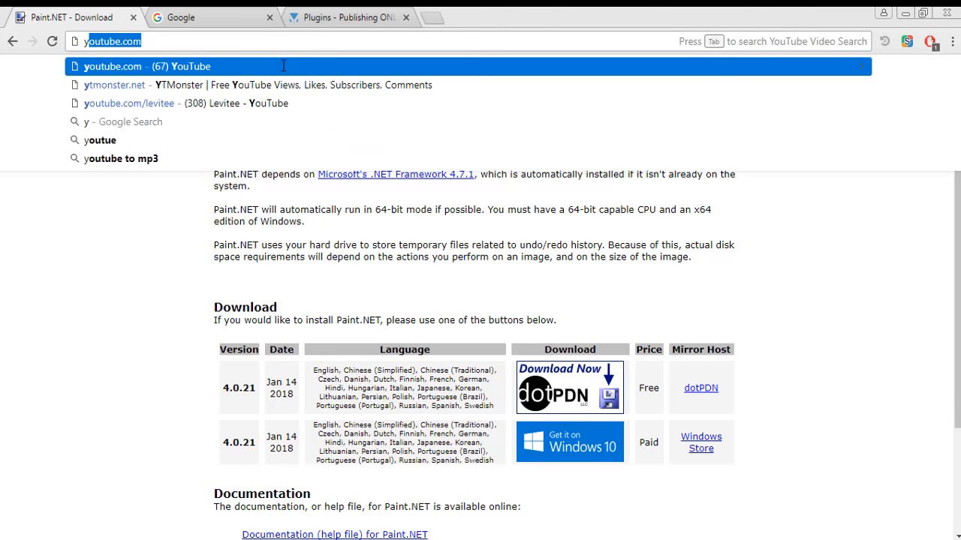
text(ankees font)
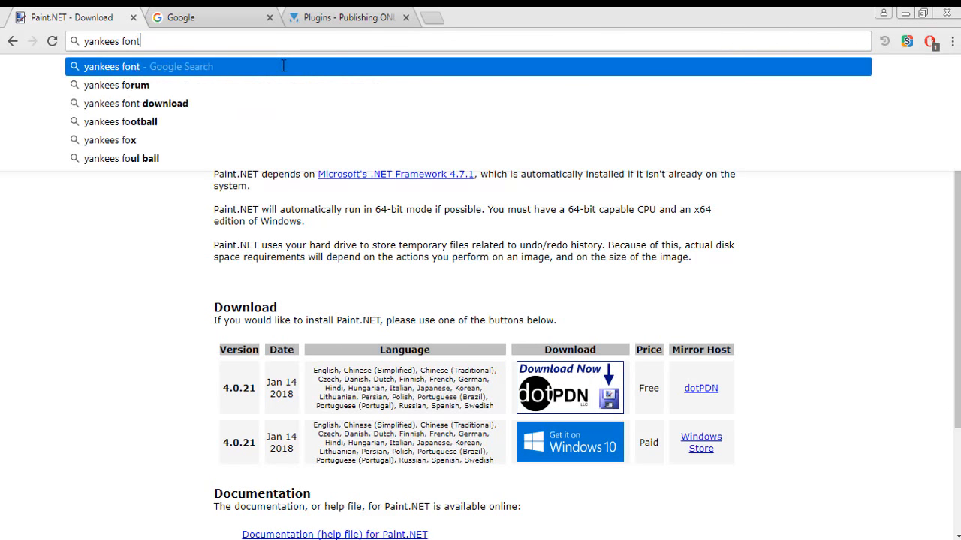
key(Return)
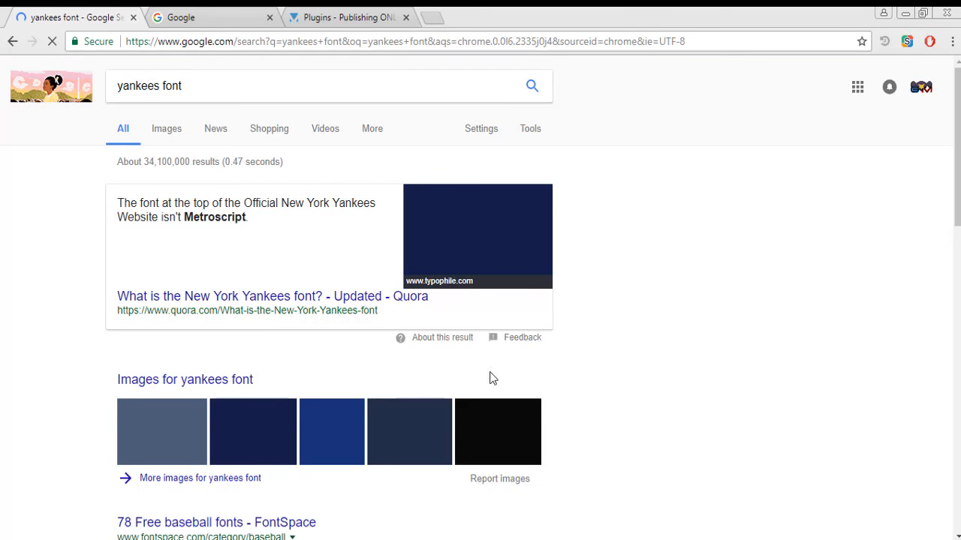
Step: Open FontSpace's free baseball fonts page from the results and look through the listed fonts
scroll(547, 423, down, 1)
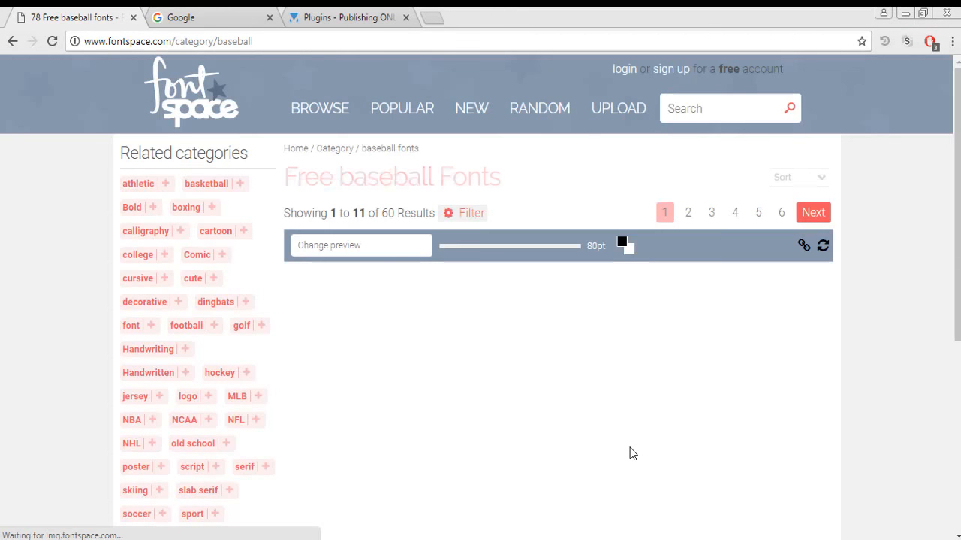
scroll(591, 467, down, 2)
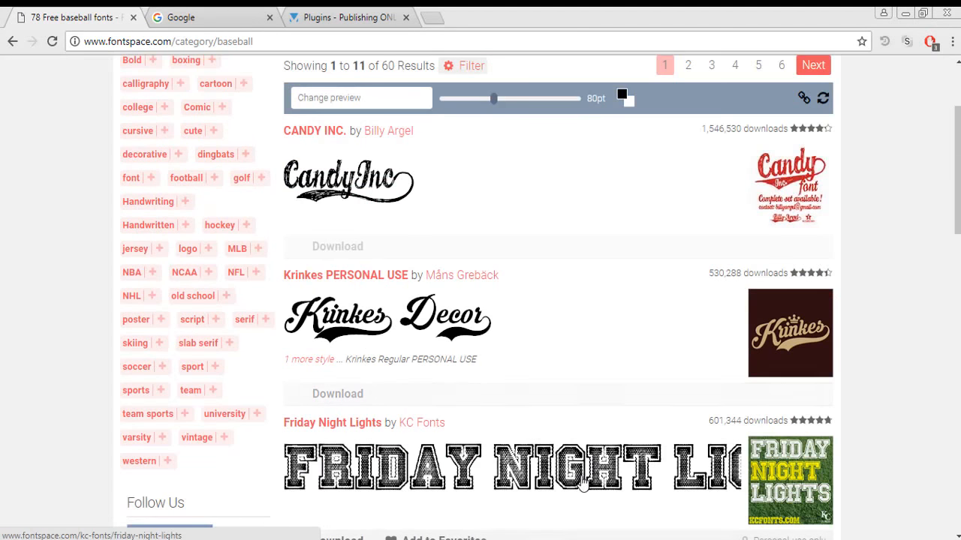
scroll(306, 390, down, 4)
scroll(490, 412, down, 13)
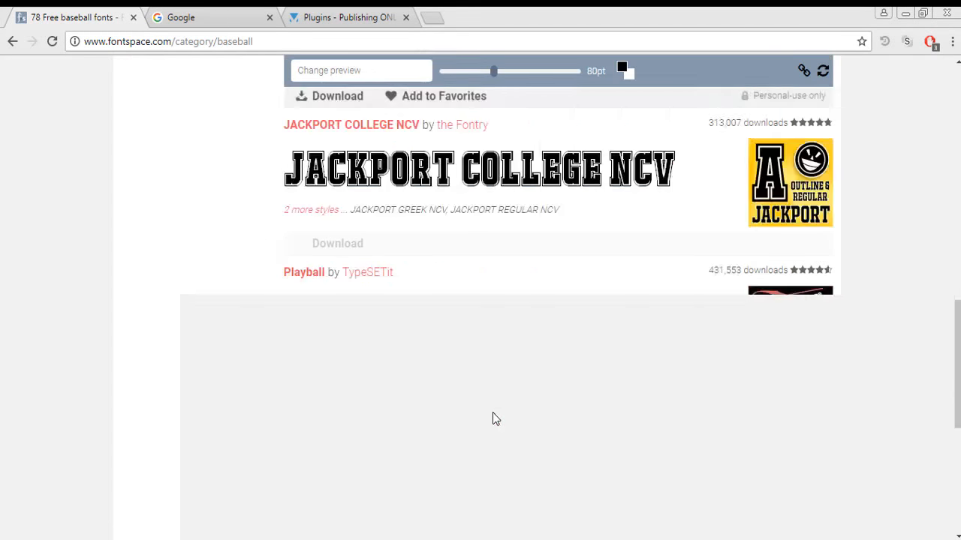
scroll(492, 416, up, 9)
scroll(494, 418, up, 12)
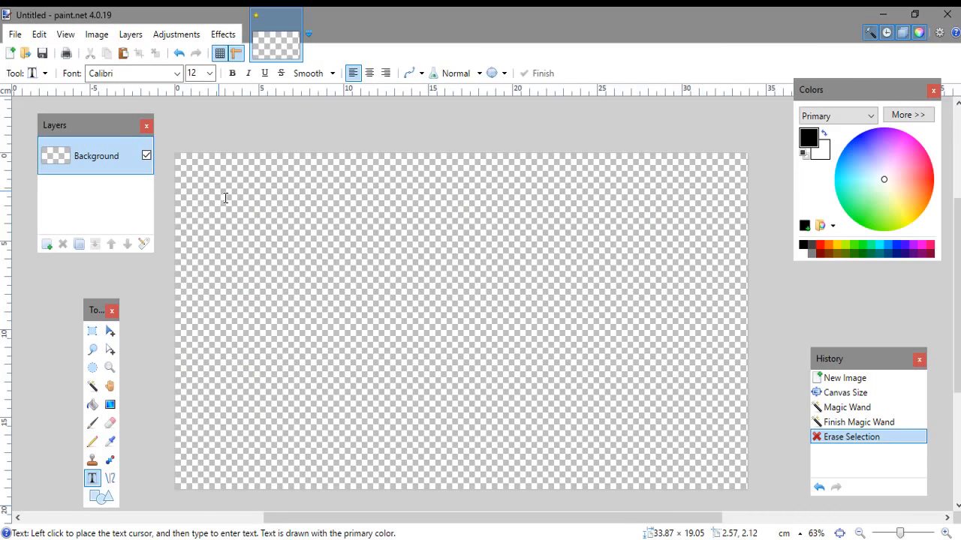
Step: Switch back to paint.net, choose the Ice Caps font and add the two-line text "Pokemon" / "Showdown" to the canvas
click(176, 74)
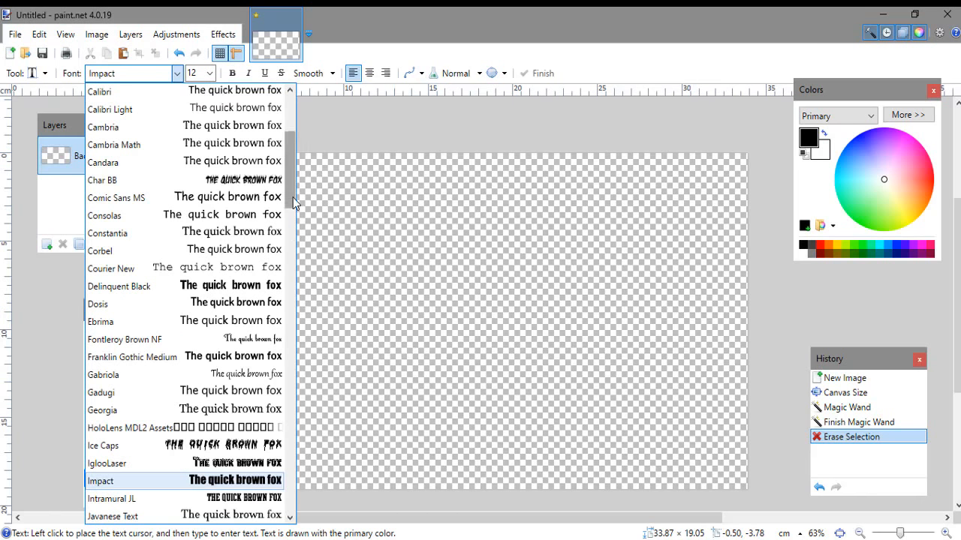
drag(294, 184, 288, 214)
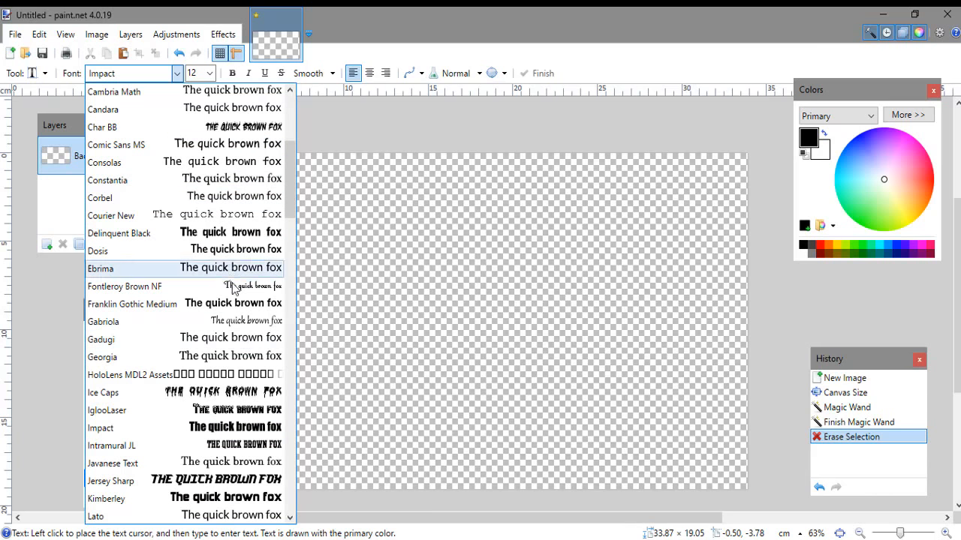
click(239, 395)
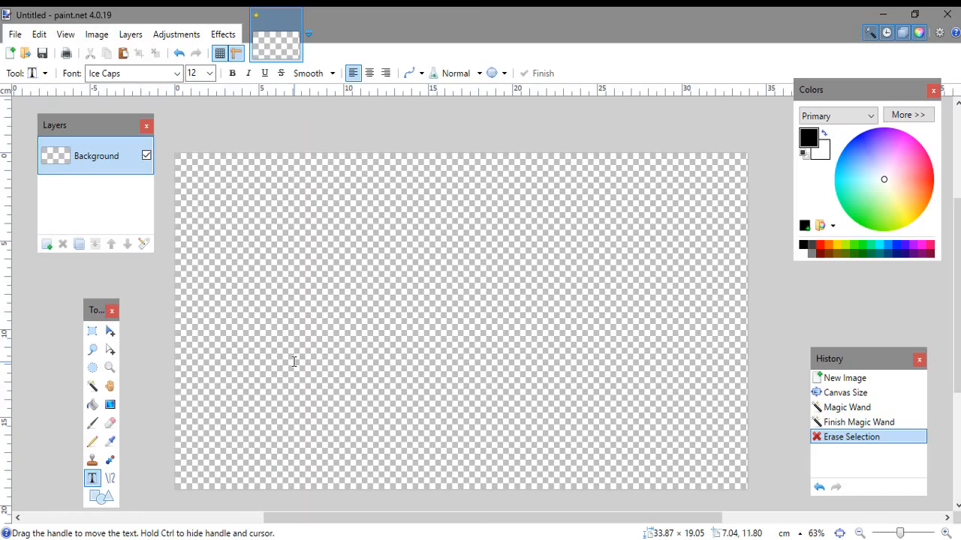
text(Pokemon)
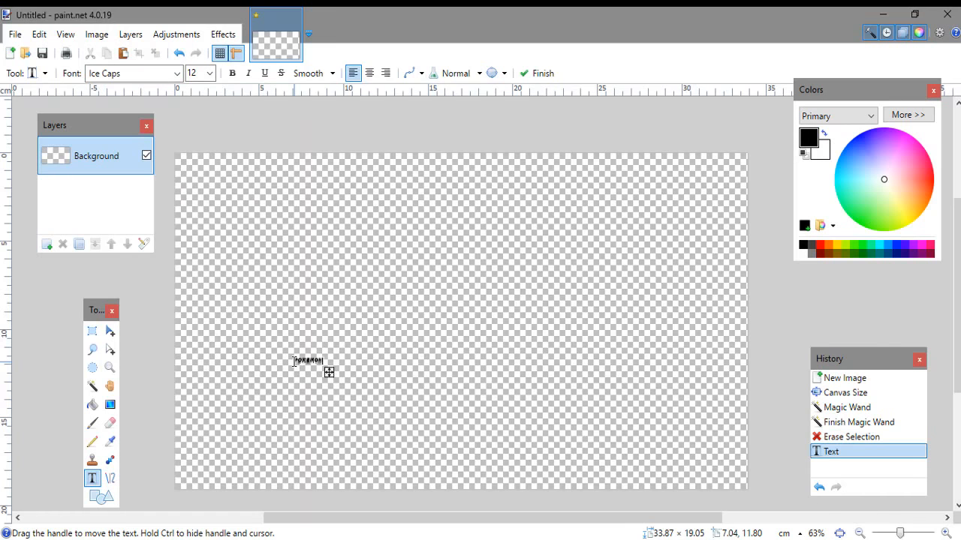
key(Return)
text(Shopping)
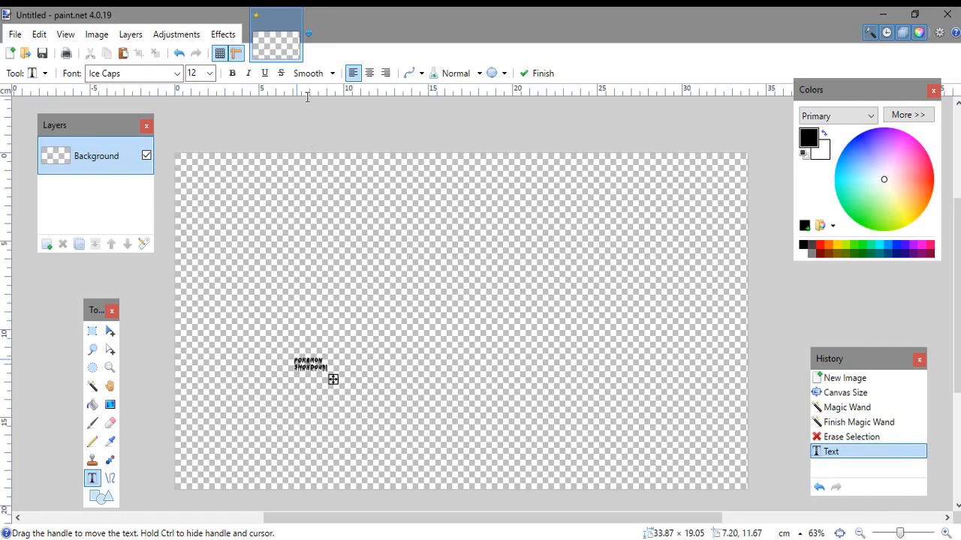
Step: Enlarge the Pokemon Showdown text to size 72 and move it higher on the canvas
click(211, 73)
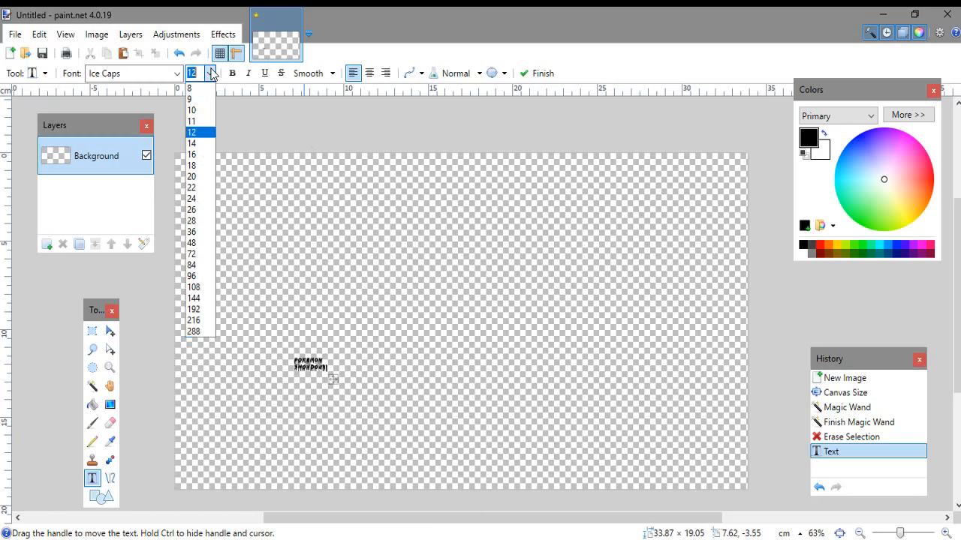
click(199, 254)
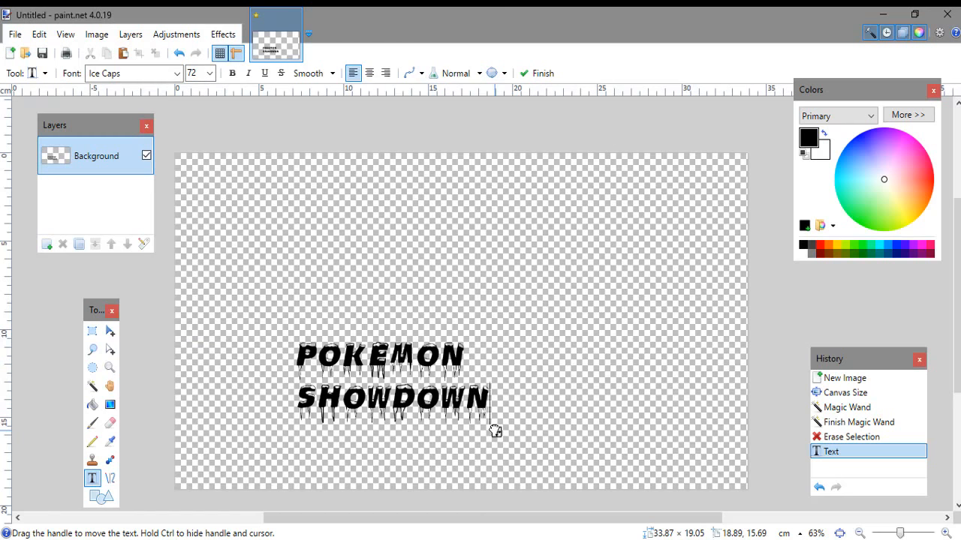
drag(496, 433, 461, 335)
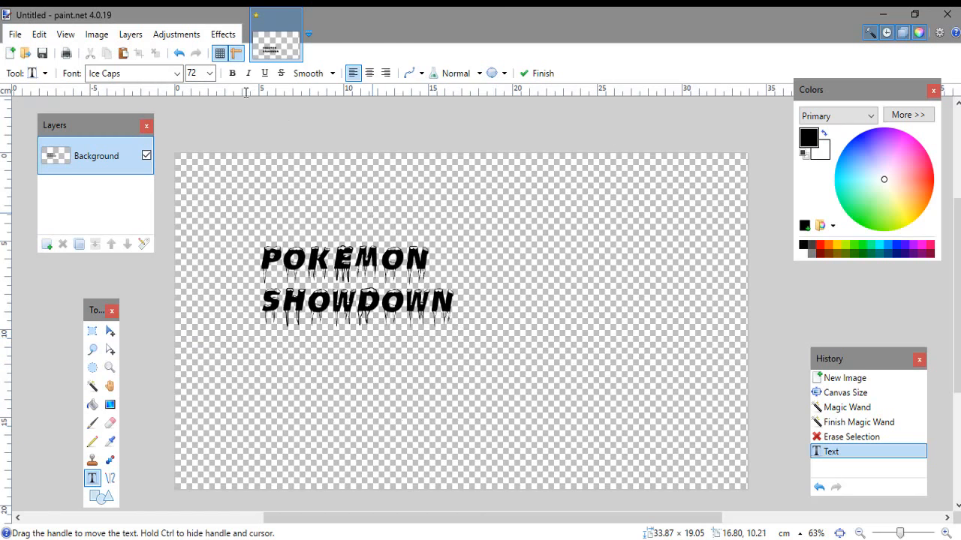
Step: Set the text size to 108 and change its font to Delinquent Black
click(211, 73)
click(177, 74)
scroll(275, 214, up, 10)
click(275, 215)
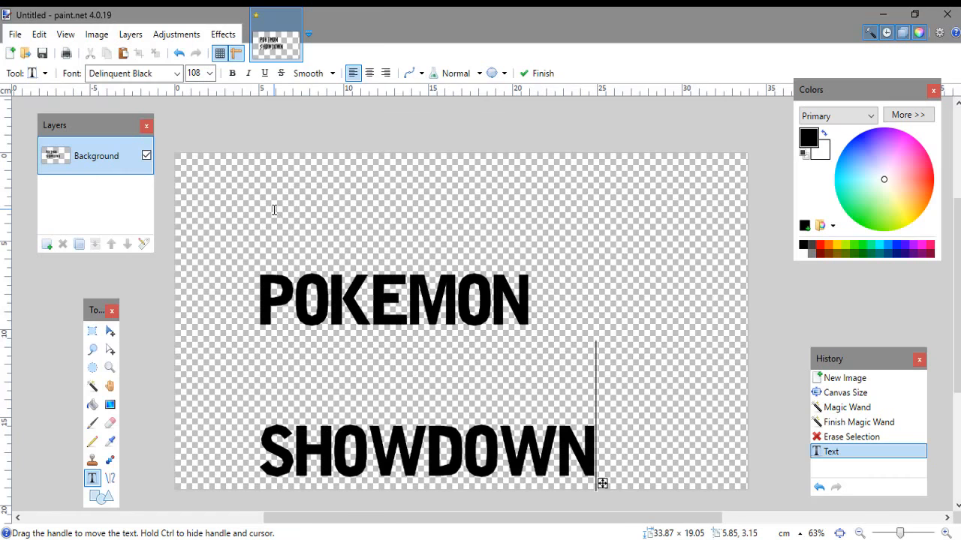
Step: Center-align the two text lines and reposition the text in the upper middle part of the canvas
drag(602, 483, 594, 398)
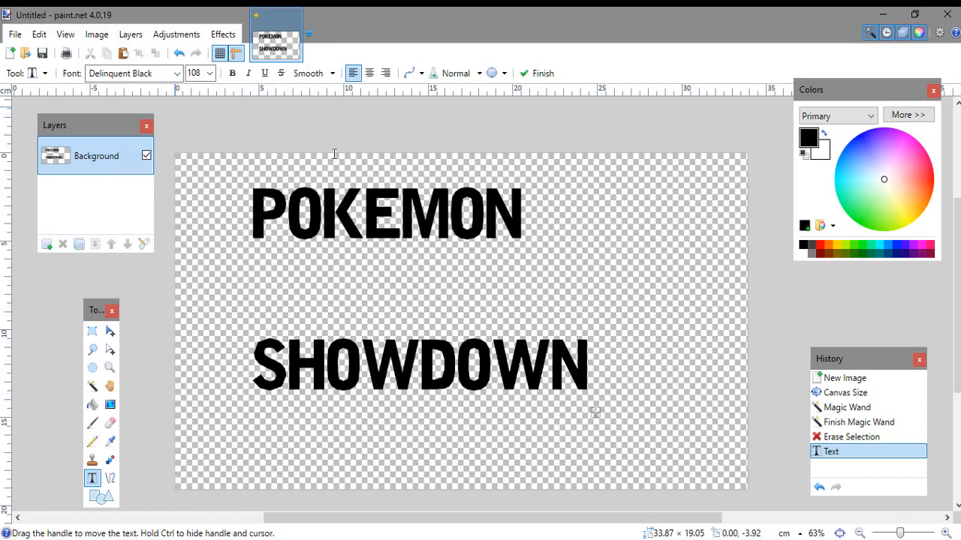
click(369, 73)
drag(431, 411, 592, 401)
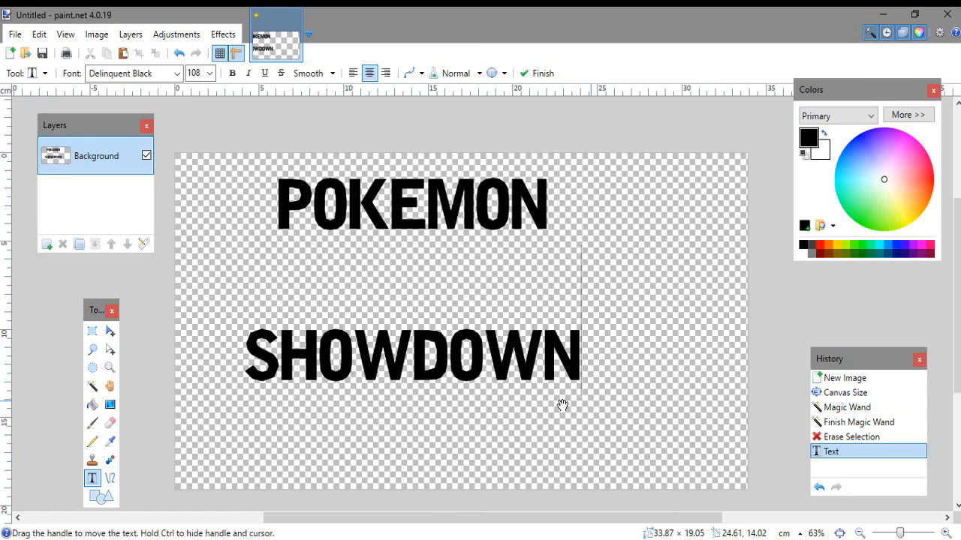
Step: Select the word POKEMON with a rectangular selection and move it down to sit directly above SHOWDOWN
click(92, 335)
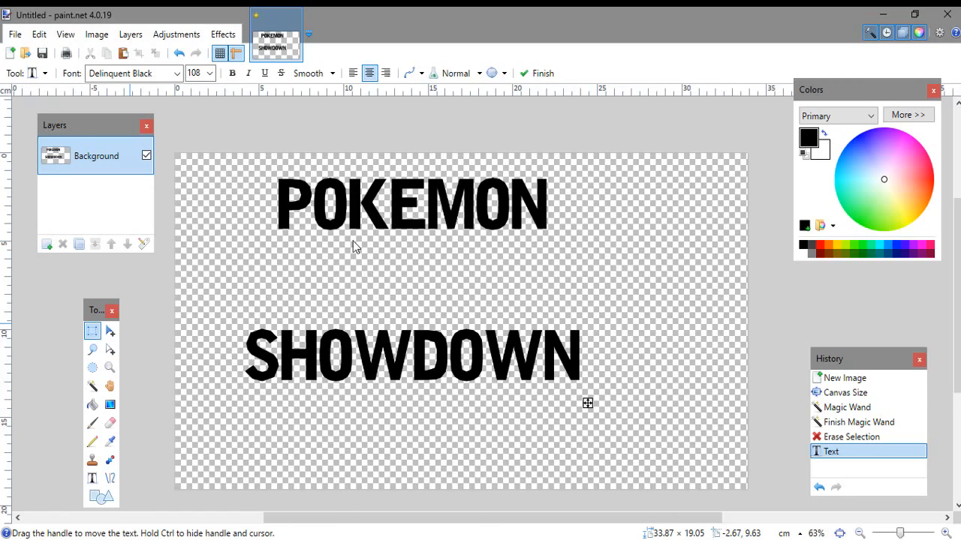
drag(270, 174, 574, 237)
click(109, 333)
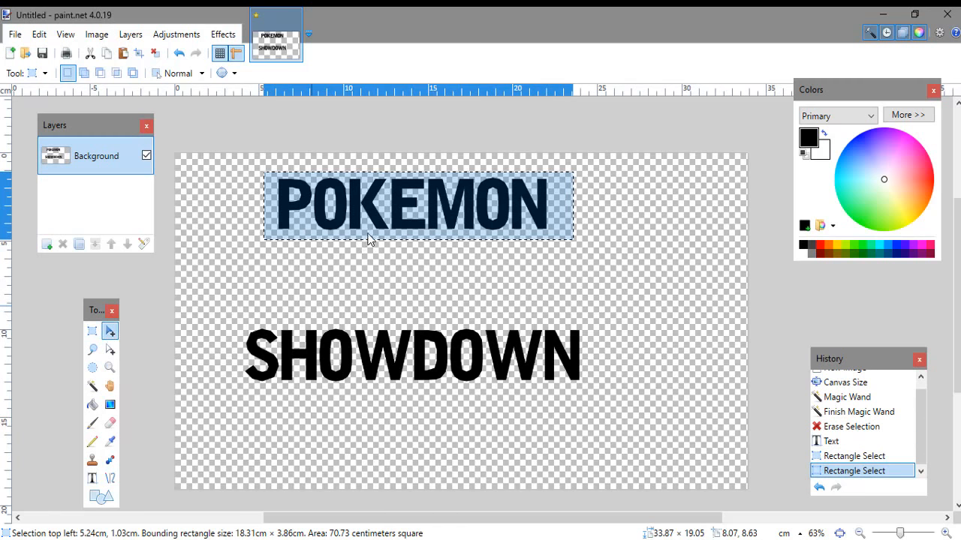
drag(389, 215, 386, 310)
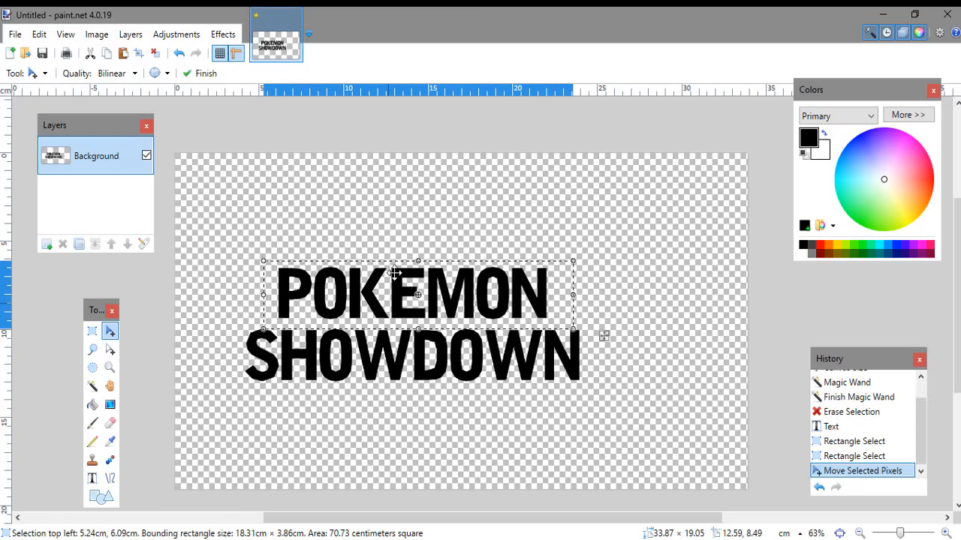
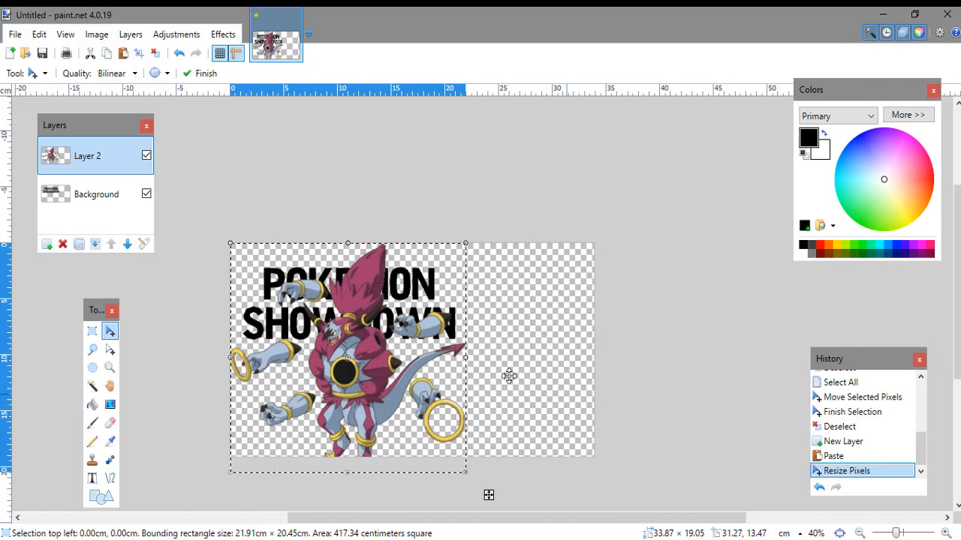
Step: Enlarge the pasted character image, place it over the right half of the canvas and deselect it
drag(481, 365, 482, 351)
drag(376, 367, 480, 364)
drag(571, 473, 610, 511)
scroll(508, 382, up, 2)
drag(491, 390, 508, 382)
key(ctrl+d)
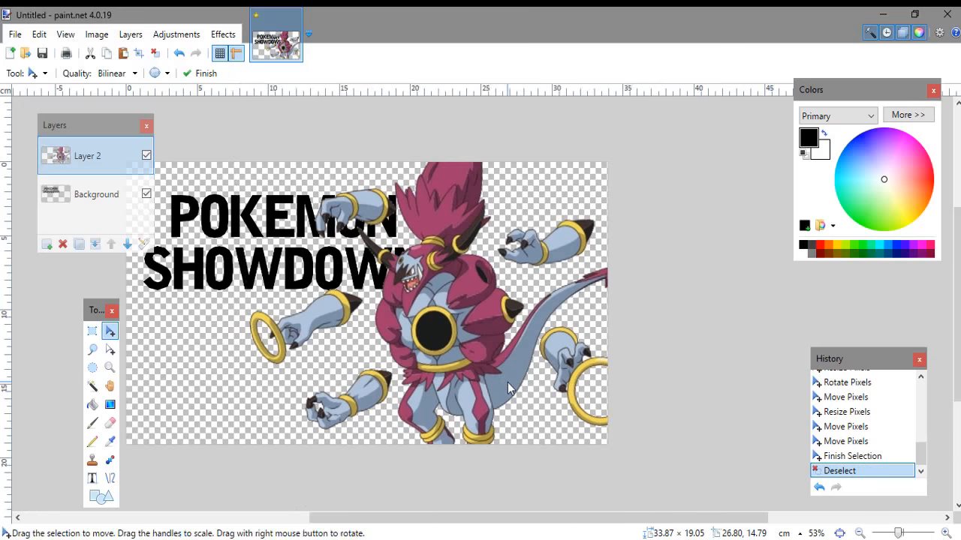
scroll(507, 382, left, 2)
scroll(508, 382, right, 1)
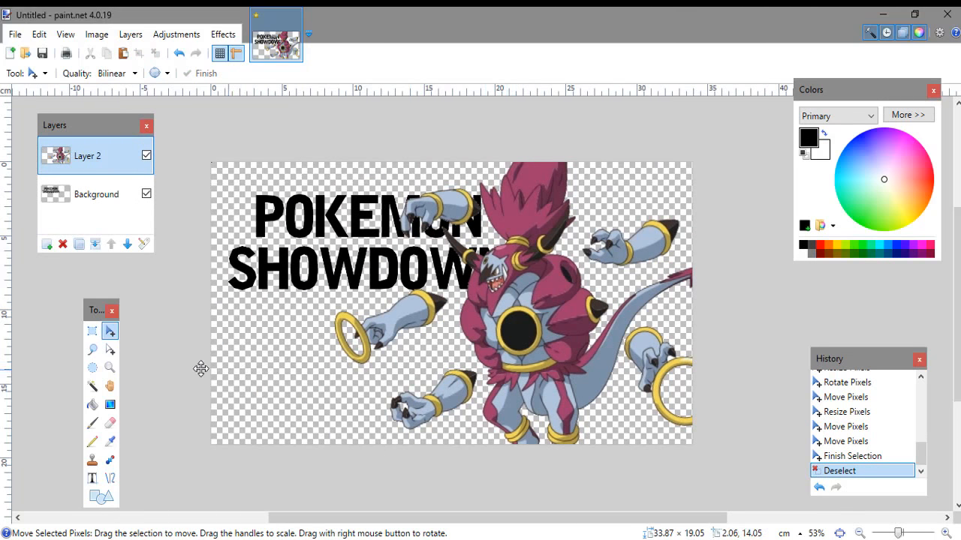
Step: Make a rectangular selection around both text lines on the Background layer, toggling Layer 2's visibility to check the overlap with the character
click(92, 331)
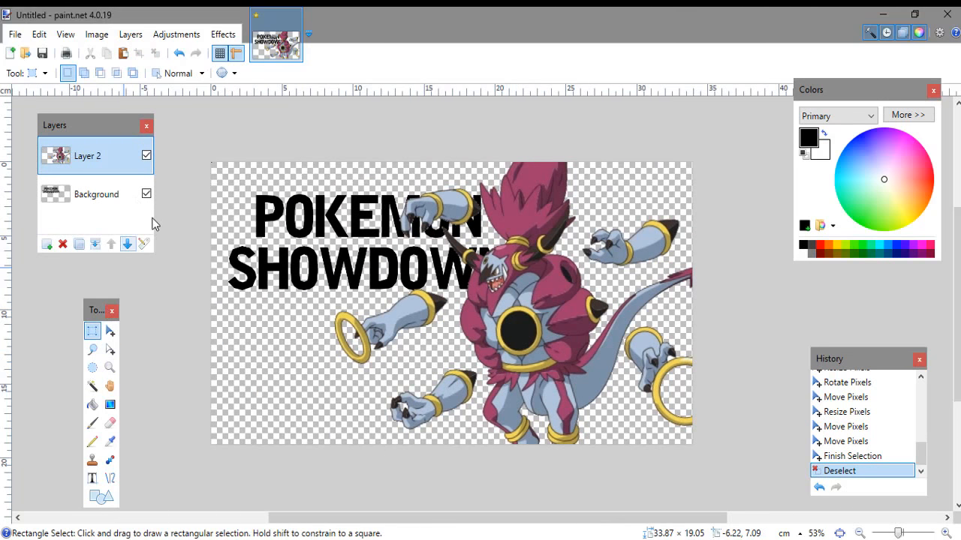
click(147, 156)
click(96, 195)
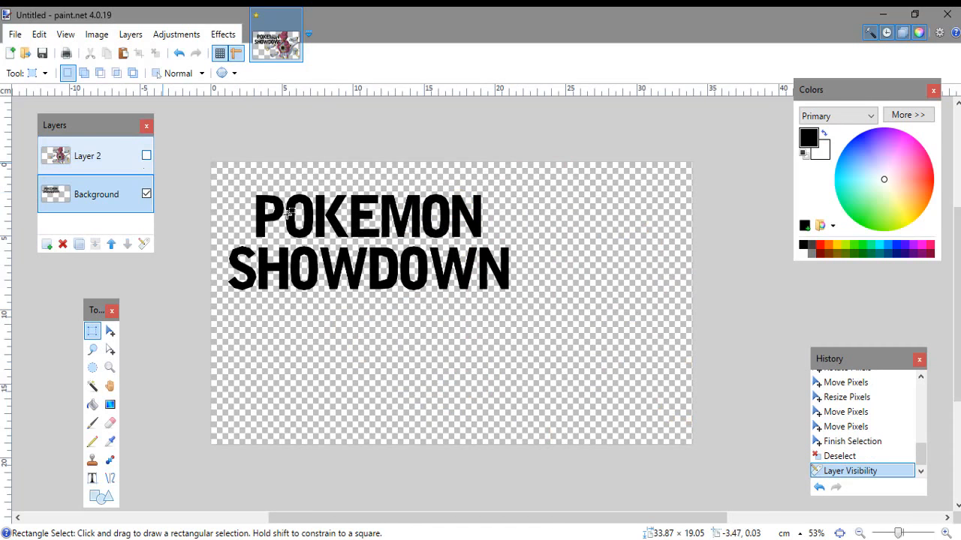
drag(198, 176, 549, 301)
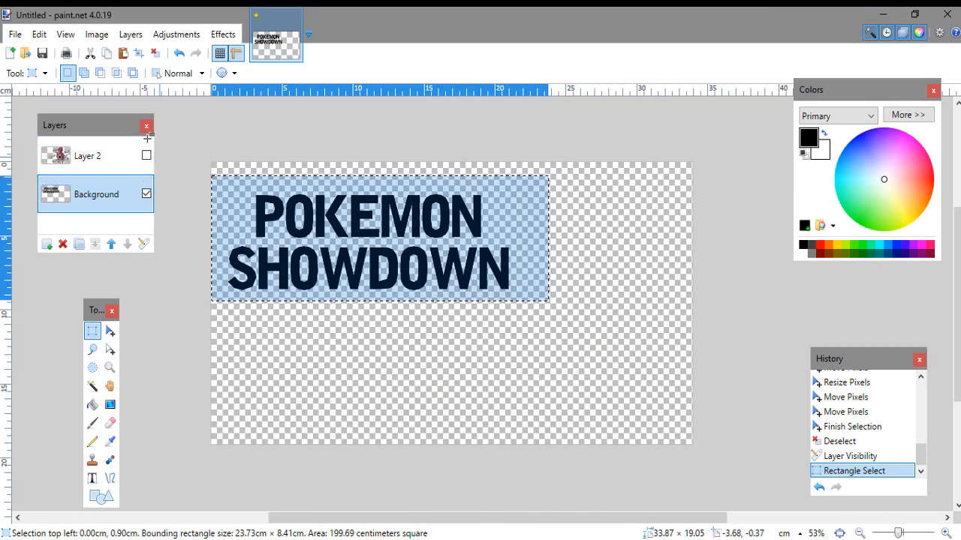
click(147, 155)
click(147, 156)
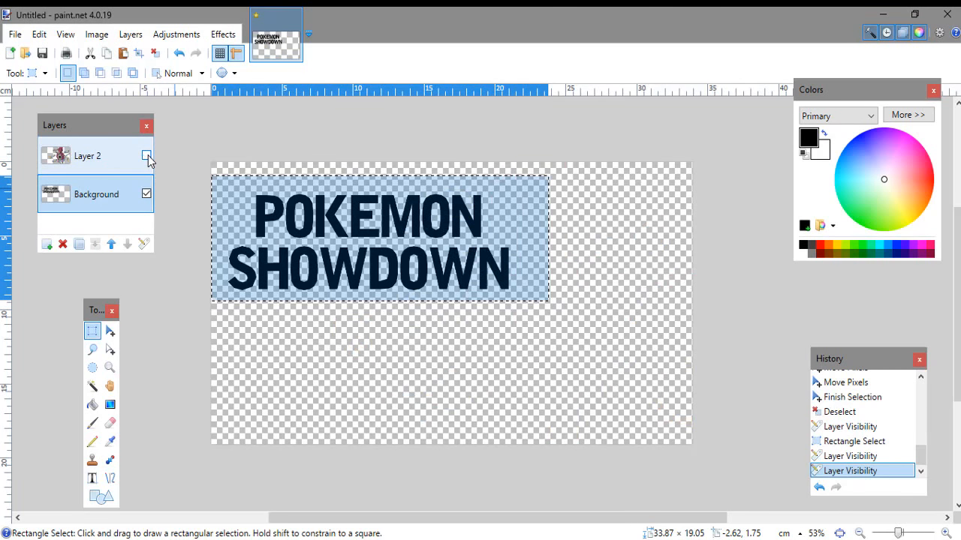
click(147, 156)
click(147, 156)
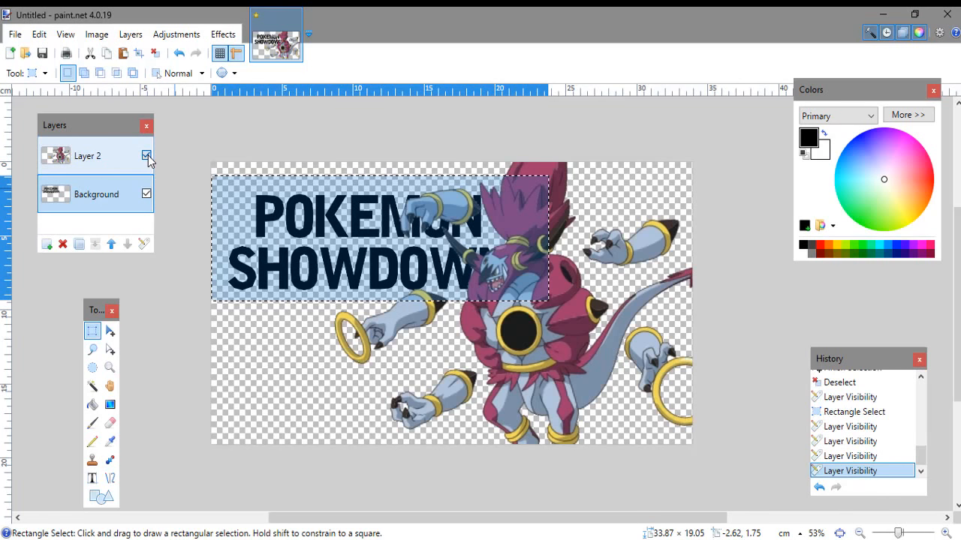
Step: Enlarge the selected Pokemon Showdown text and tilt it upward to the right in the canvas's upper left, and deselect it
key(m)
drag(574, 308, 639, 289)
drag(509, 262, 510, 258)
key(ctrl+d)
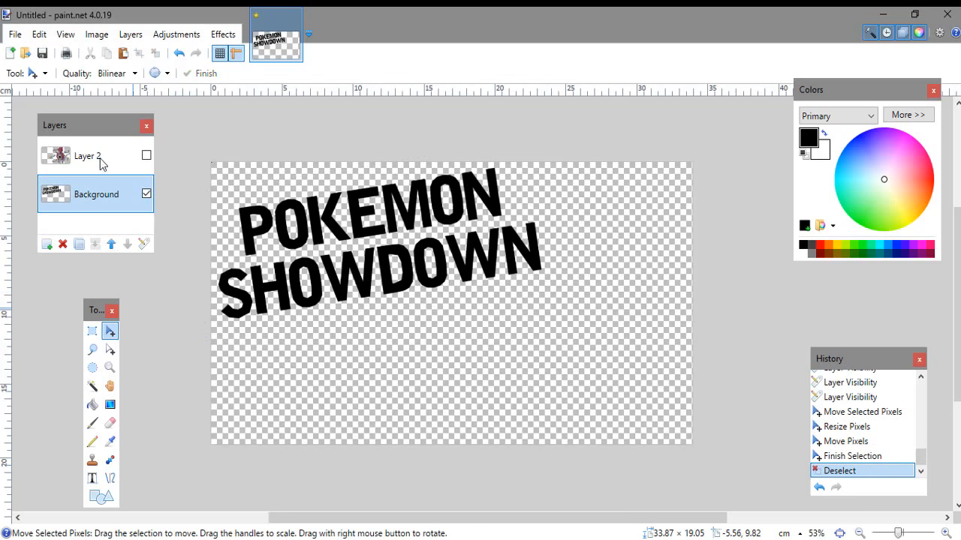
Step: Show Layer 2 and sample the character's magenta hair as the primary color and its light blue arm as the secondary color
click(147, 156)
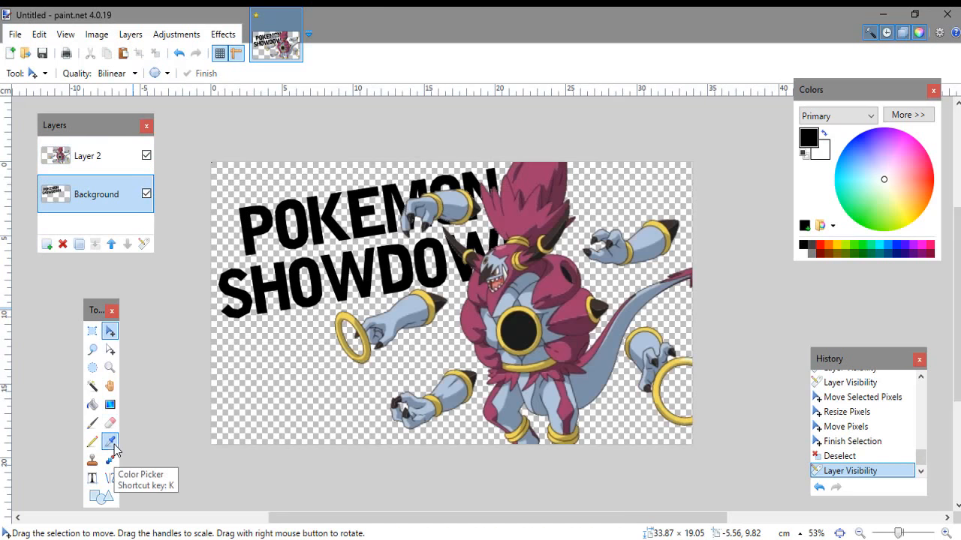
click(109, 441)
scroll(581, 320, up, 3)
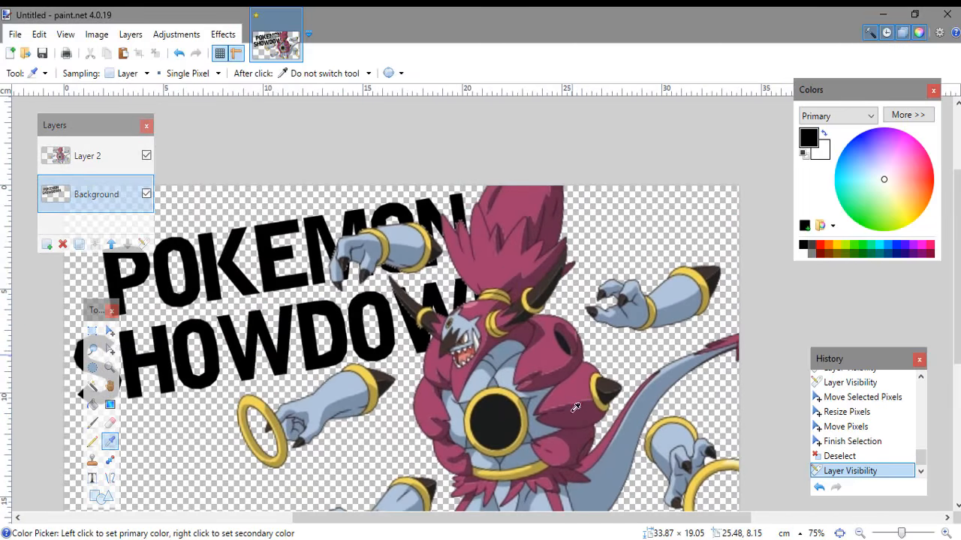
click(487, 256)
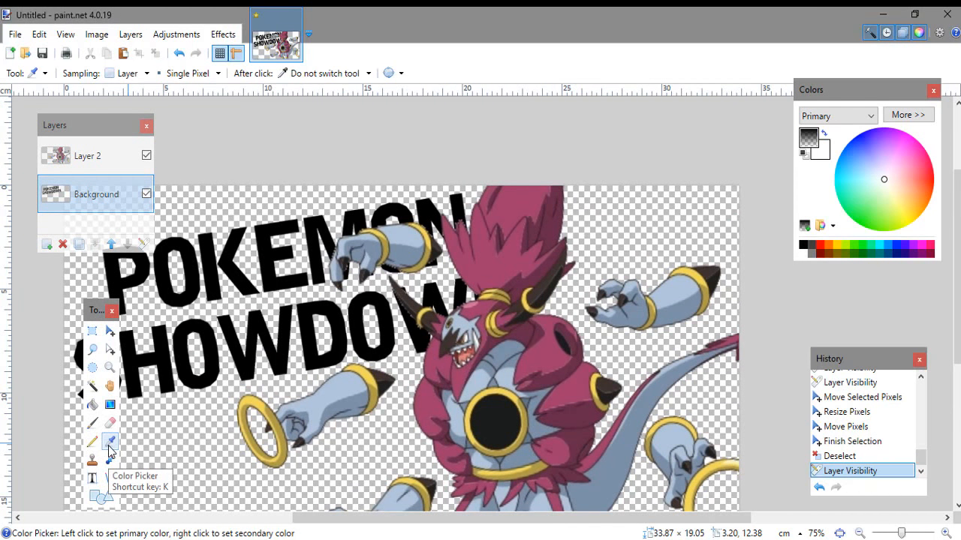
click(108, 157)
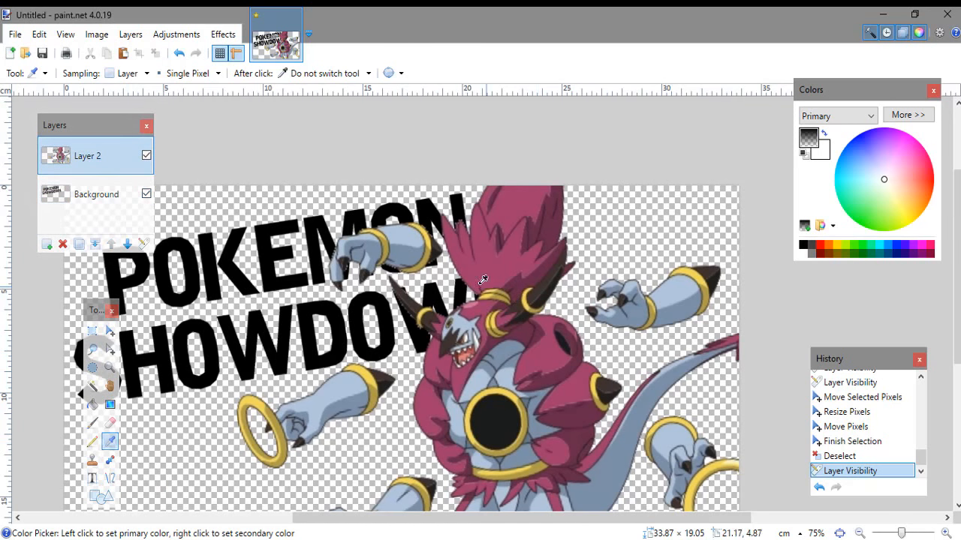
click(506, 268)
scroll(555, 323, down, 2)
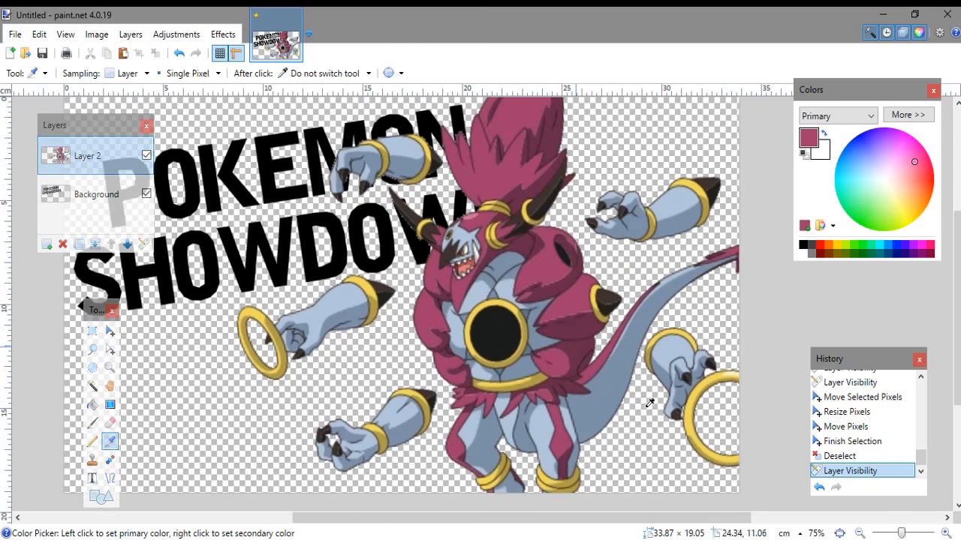
right_click(358, 297)
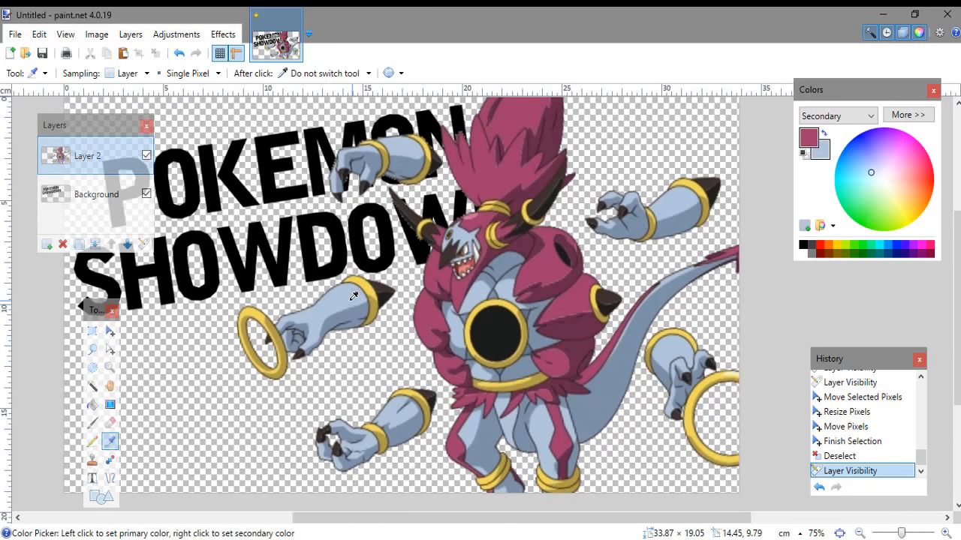
Step: Hide Layer 2 and select all the black lettering on the Background layer with the Magic Wand
click(146, 155)
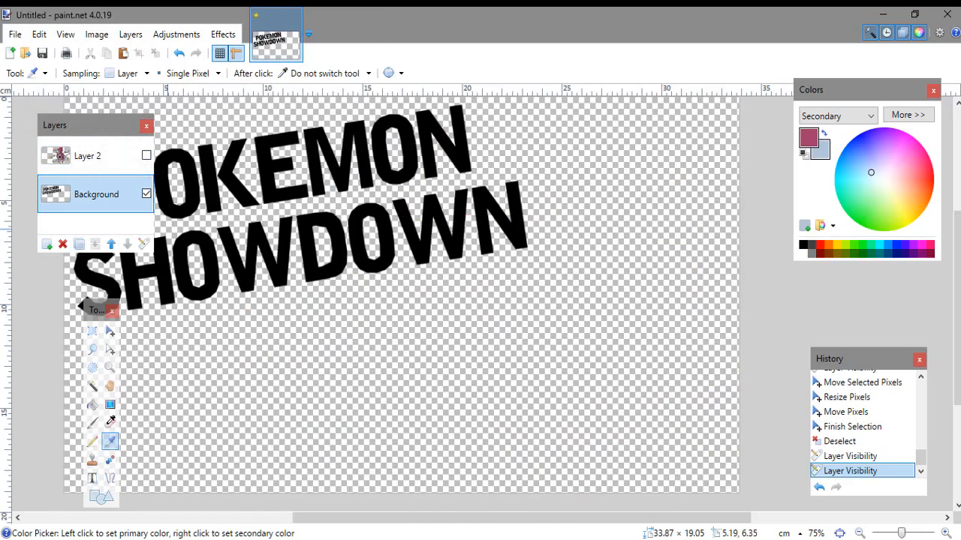
click(92, 386)
ctrl+scroll(217, 271, up, 2)
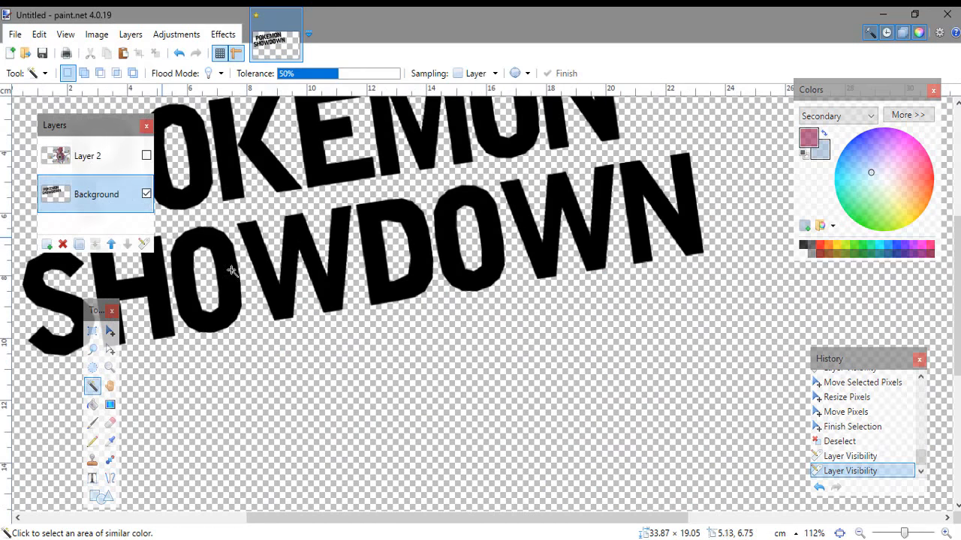
ctrl+scroll(218, 270, down, 2)
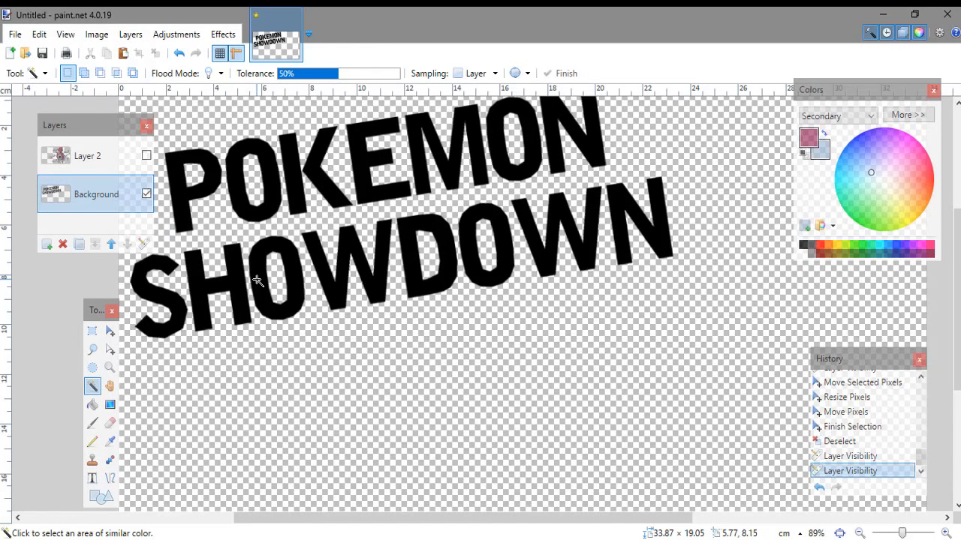
click(257, 281)
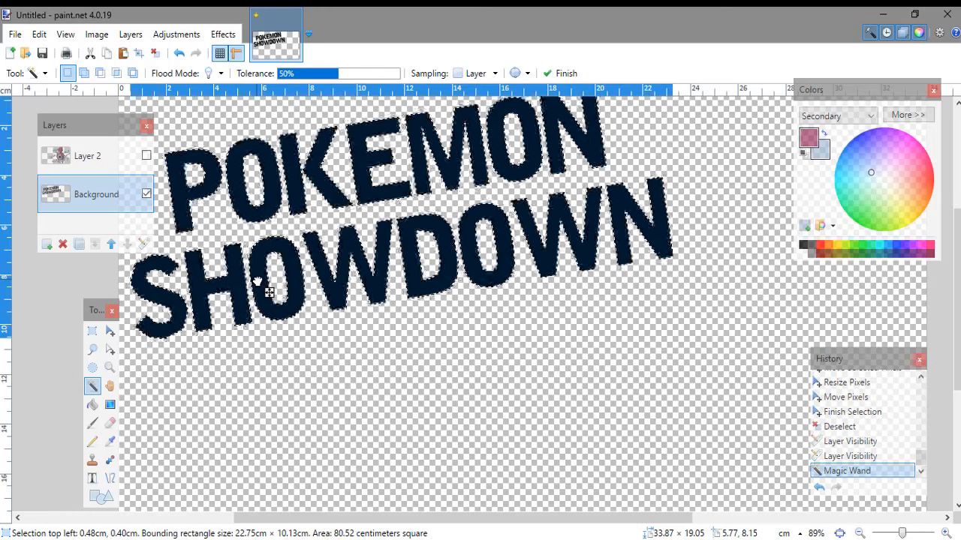
Step: Fill the selected lettering with a linear gradient from light blue at the top to magenta at the bottom, and deselect it
click(110, 405)
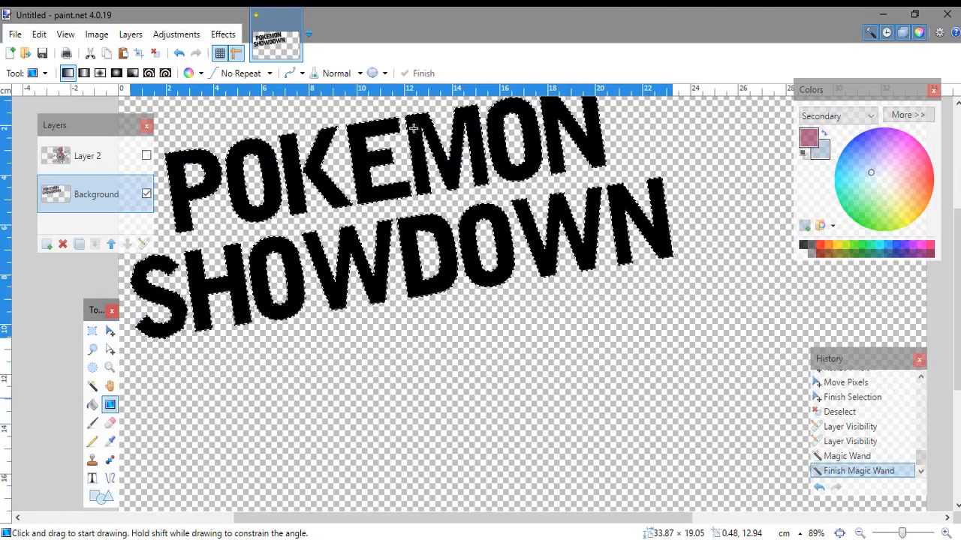
drag(351, 156, 370, 168)
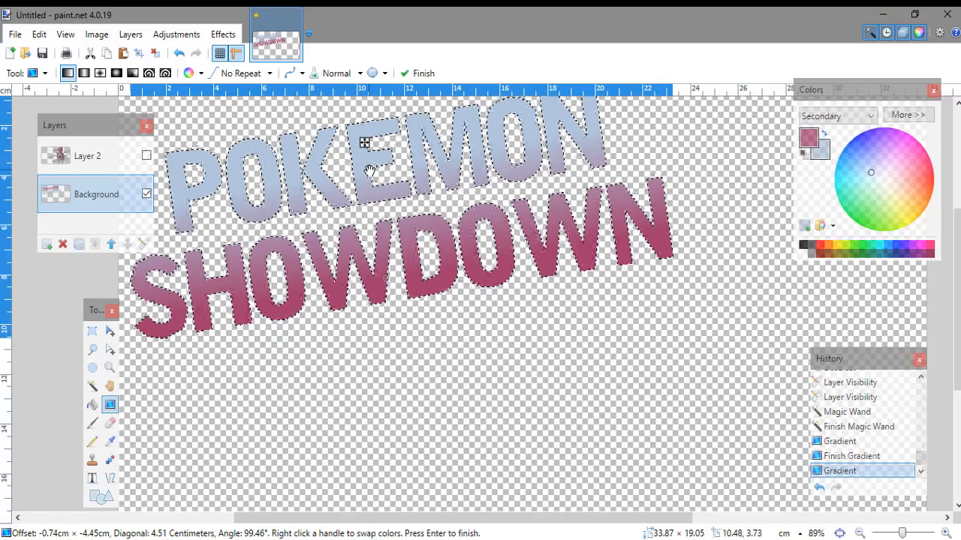
key(ctrl+d)
scroll(473, 248, down, 2)
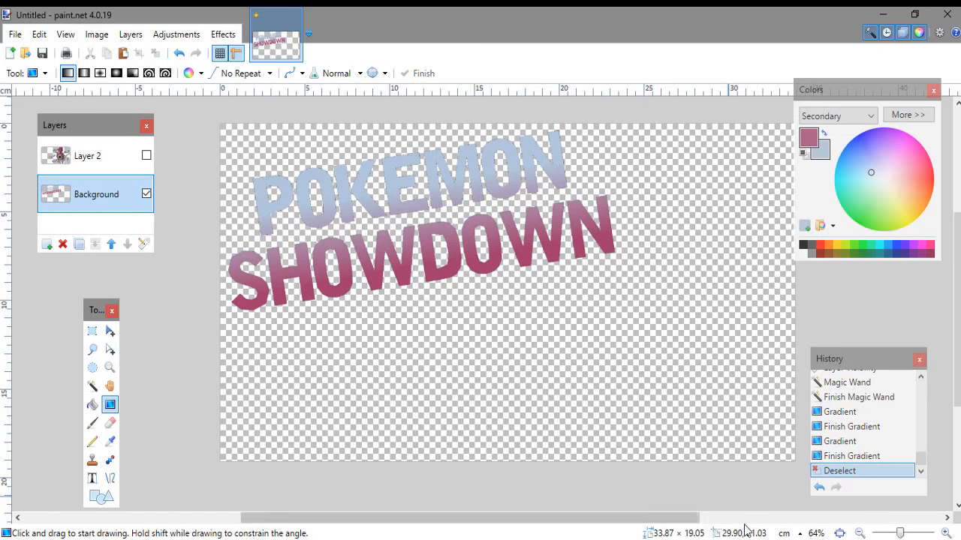
Step: View the paint.net plugins forum page in the browser, and switch back to paint.net to look through the Object effects
key(alt+Tab)
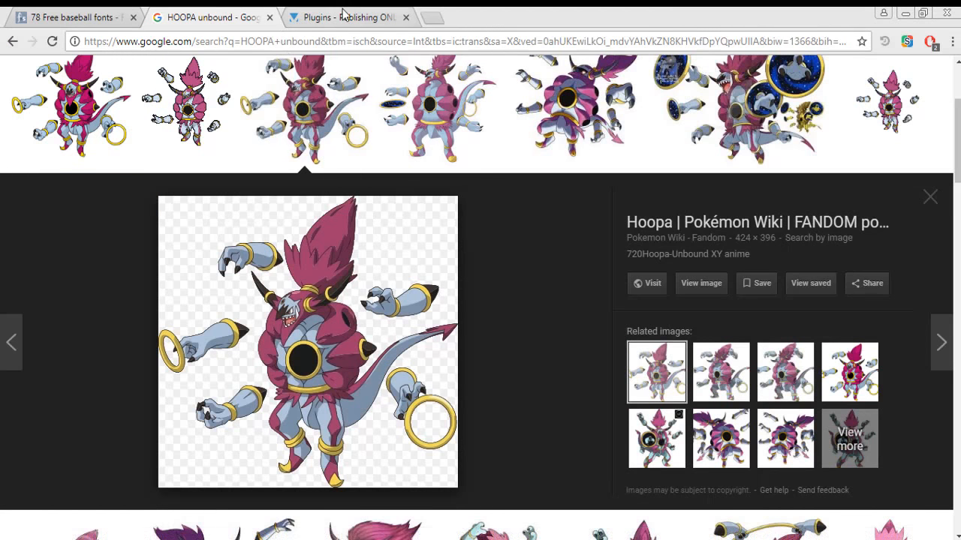
click(343, 14)
scroll(525, 391, up, 5)
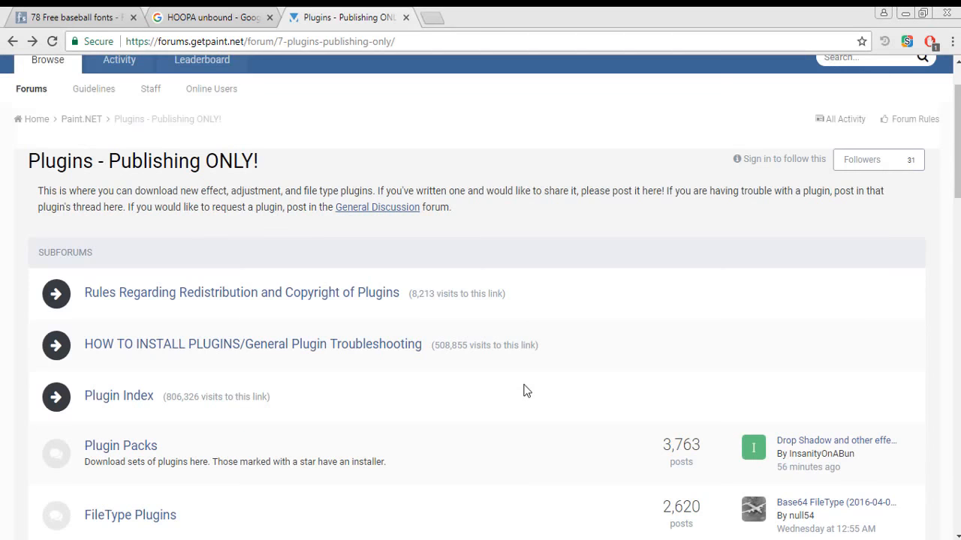
key(alt+Tab)
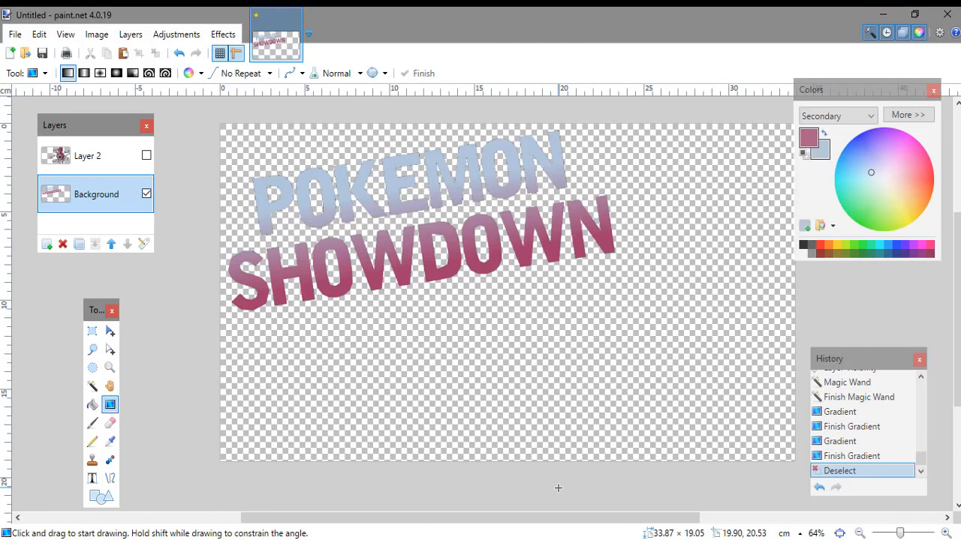
click(221, 35)
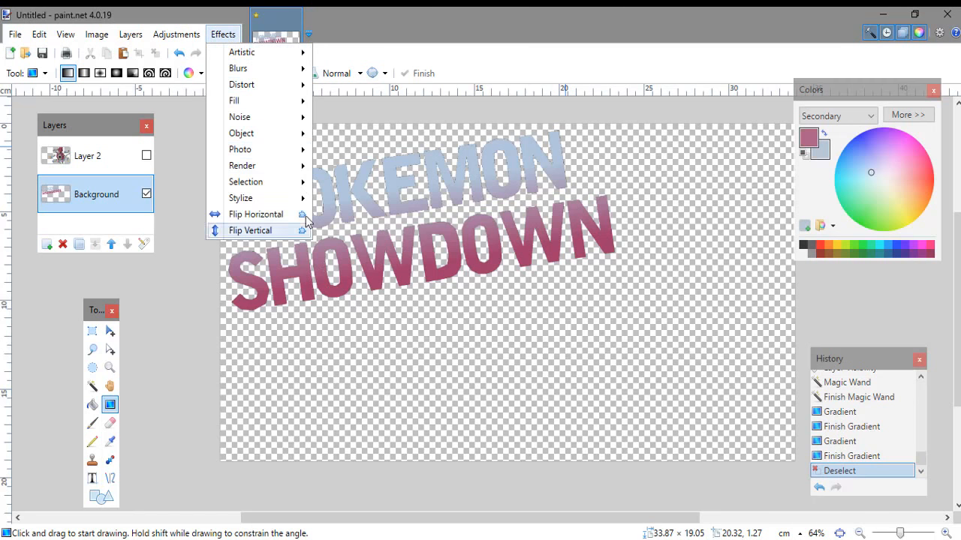
mouse_move(267, 135)
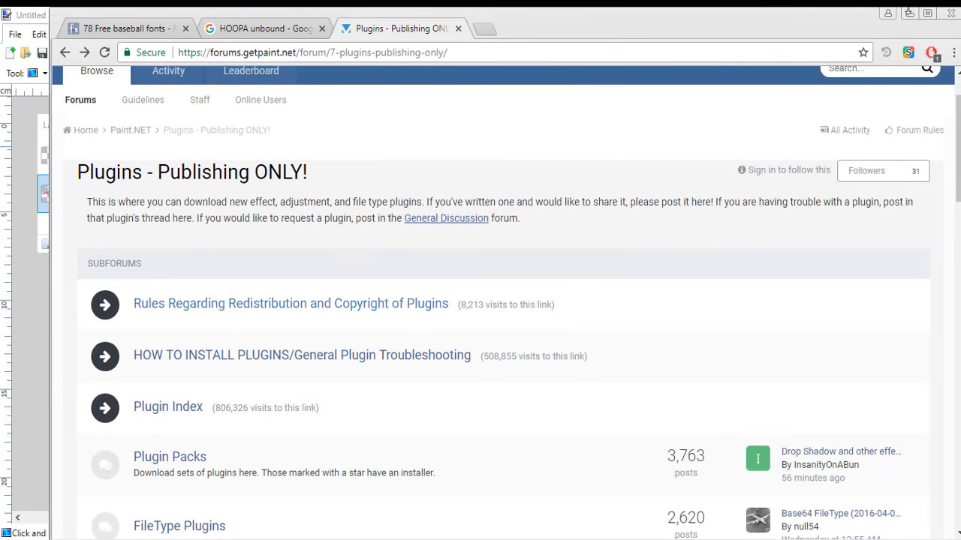
Step: Return to the browser, review the "paint.net plugins" search results and open the Plugins - Publishing ONLY! forum page
click(929, 13)
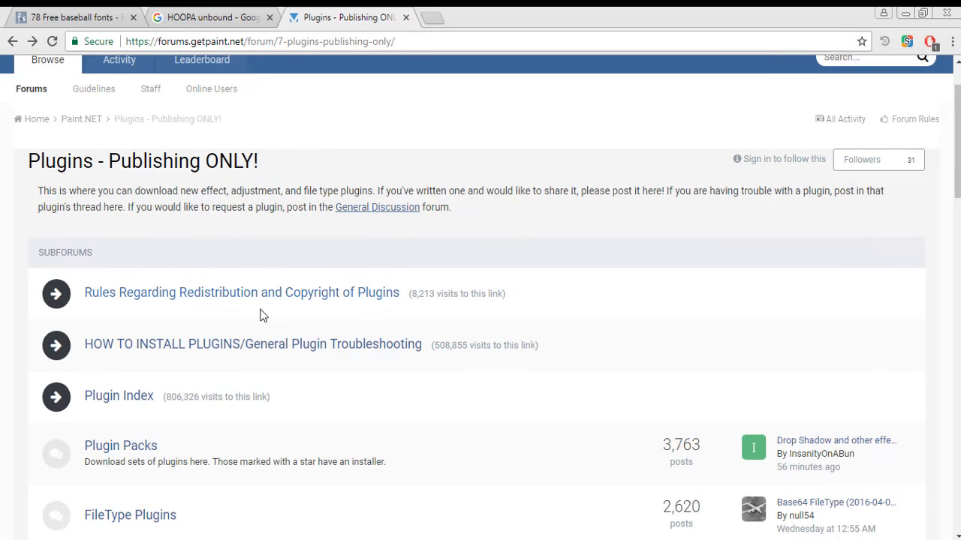
click(12, 42)
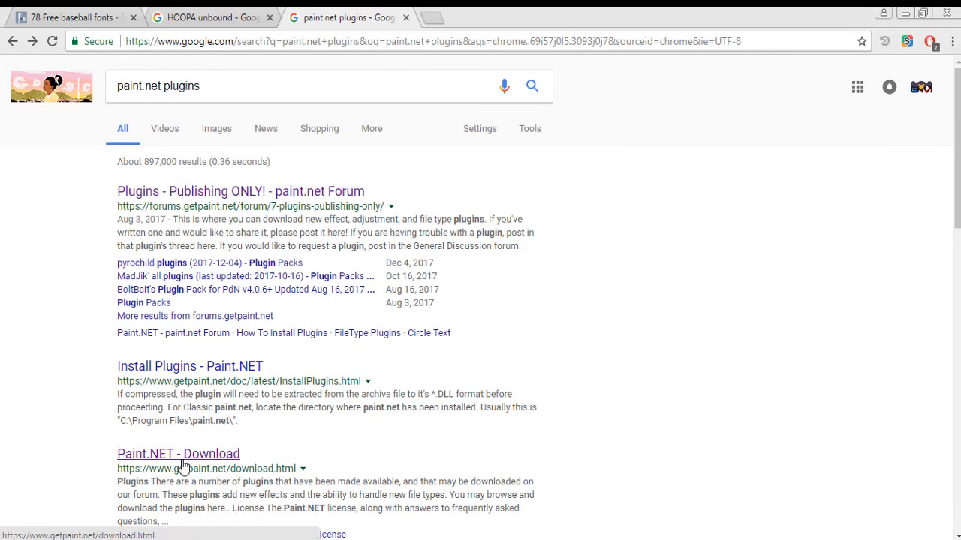
scroll(259, 461, down, 1)
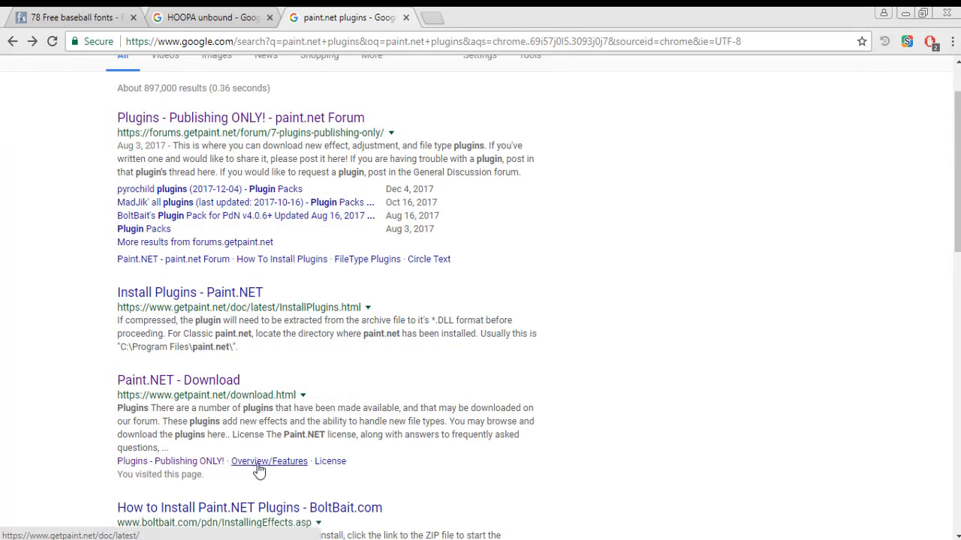
scroll(257, 463, up, 1)
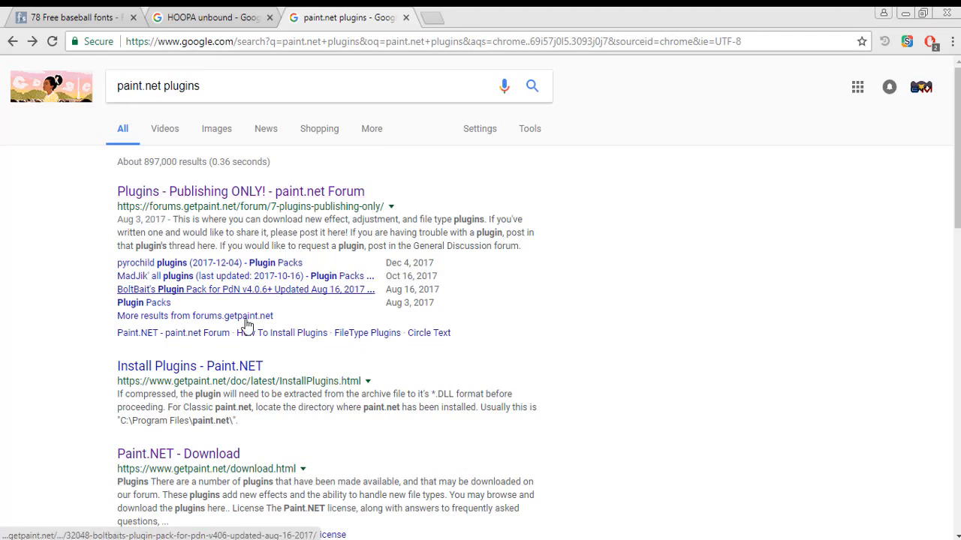
click(270, 193)
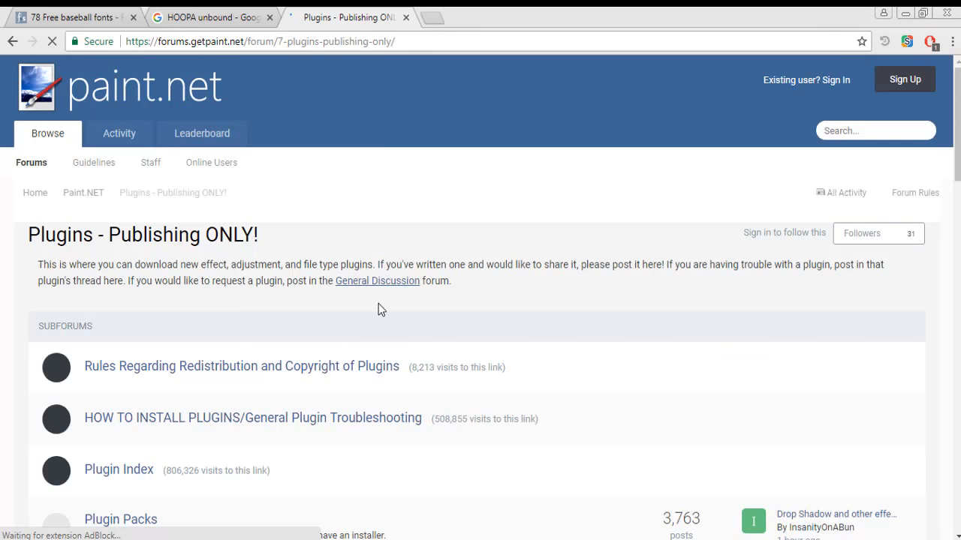
Step: Look through the subforums and the pinned plugin topics on the Plugins - Publishing ONLY! forum page
scroll(380, 309, down, 7)
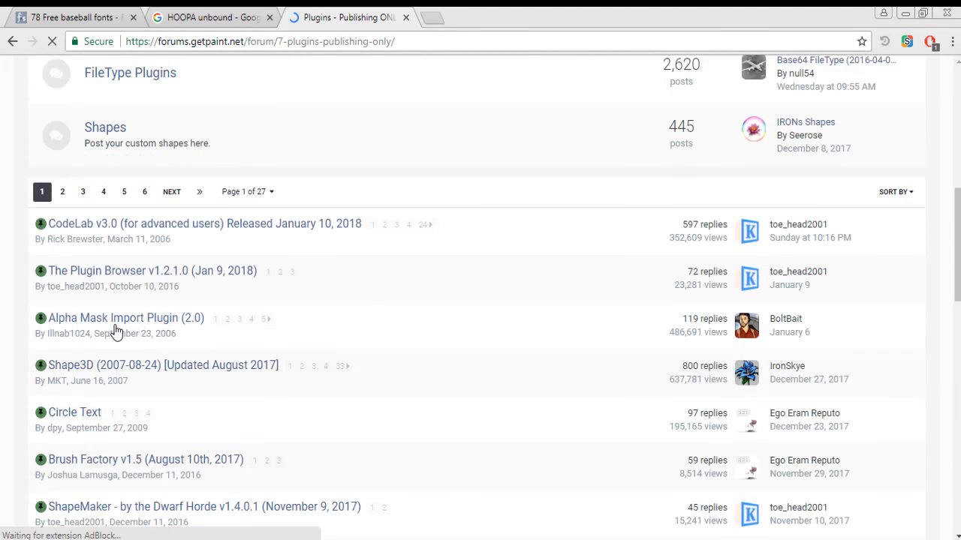
scroll(115, 330, down, 13)
scroll(168, 388, up, 9)
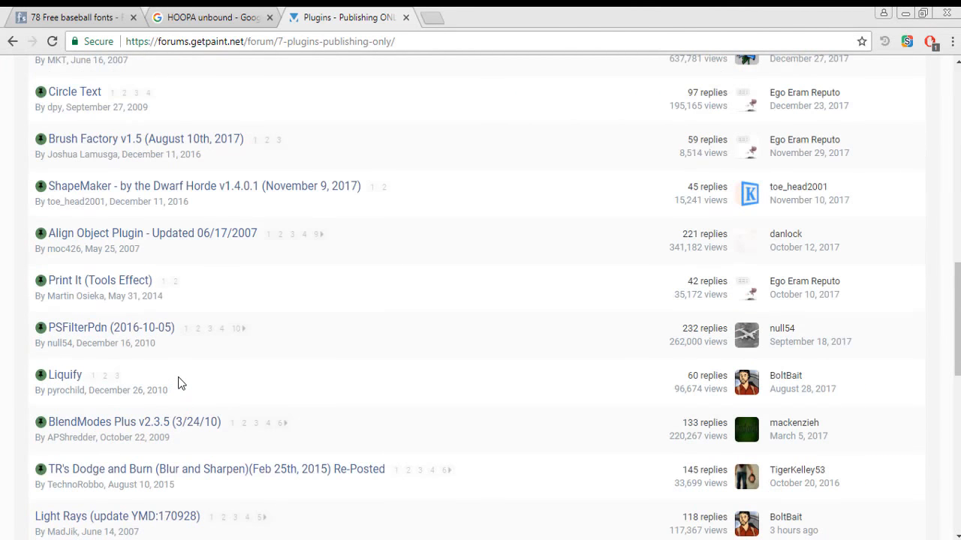
scroll(180, 382, up, 4)
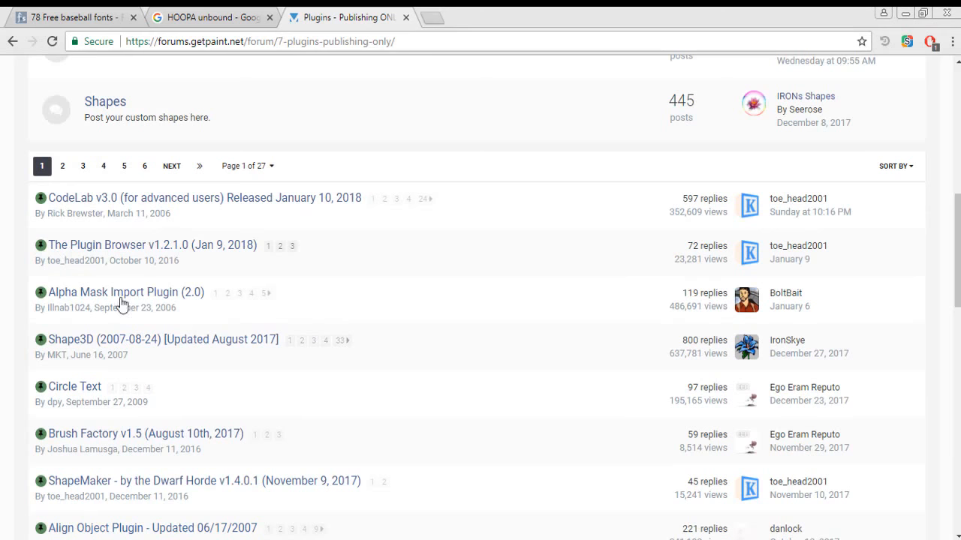
scroll(427, 338, up, 8)
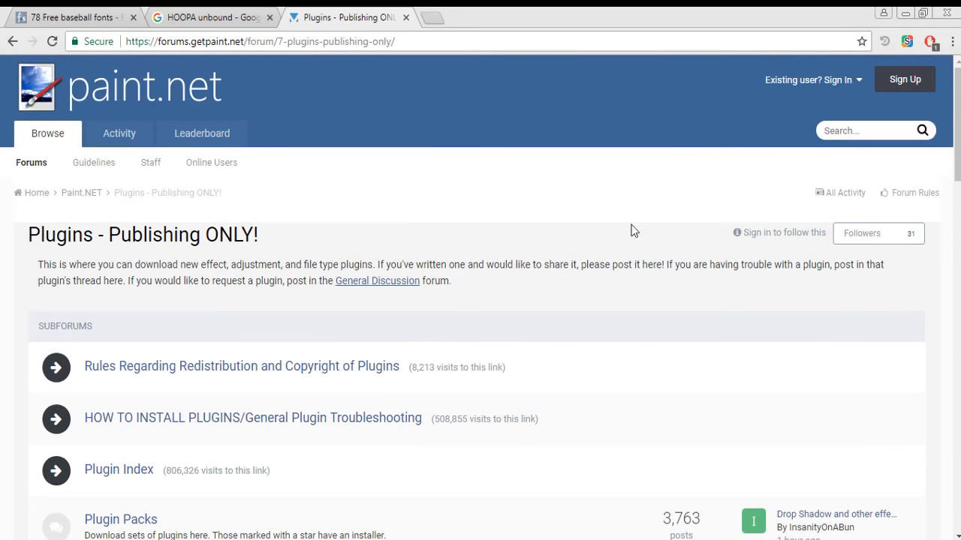
Step: Search this forum for "outline" and look through the first page of results
click(850, 132)
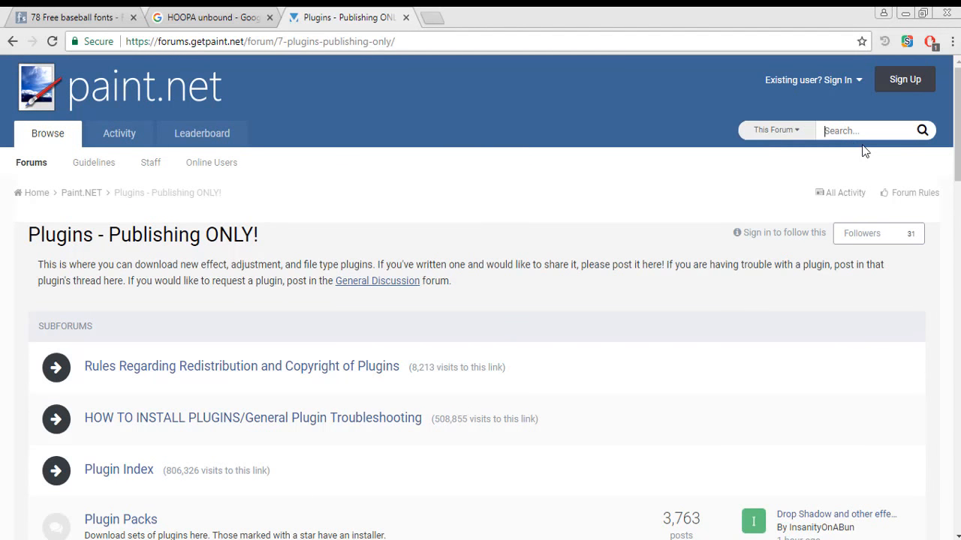
text(outline)
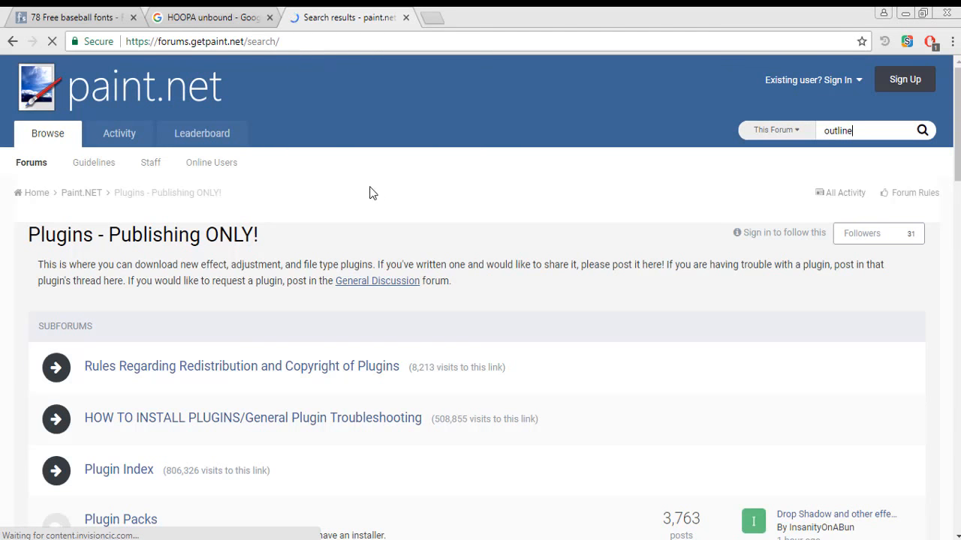
scroll(334, 308, down, 1)
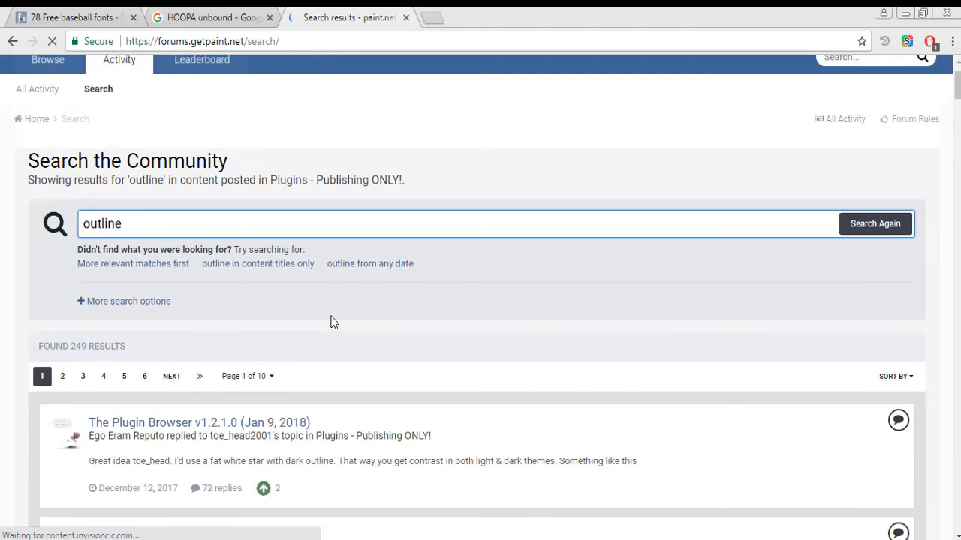
scroll(334, 321, down, 1)
scroll(229, 359, down, 8)
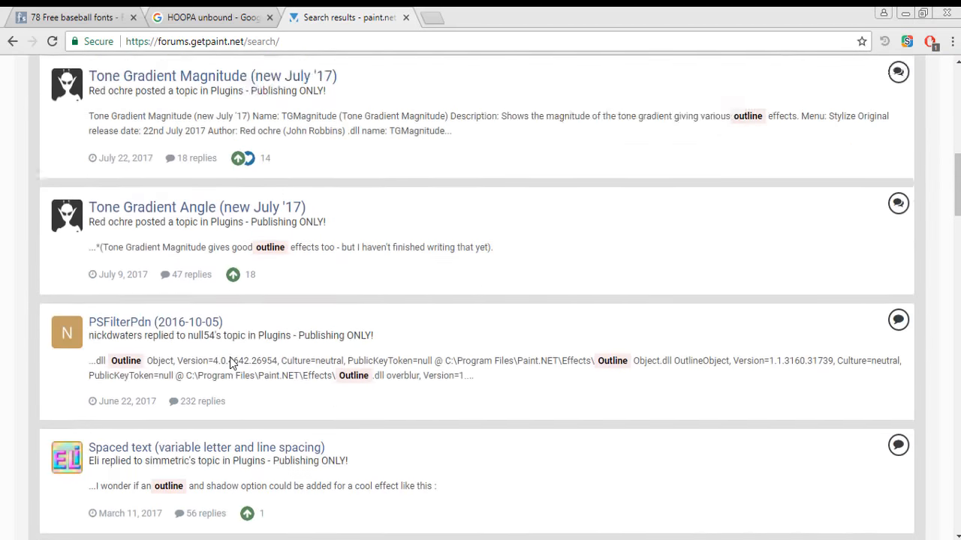
scroll(236, 356, up, 10)
scroll(262, 413, down, 2)
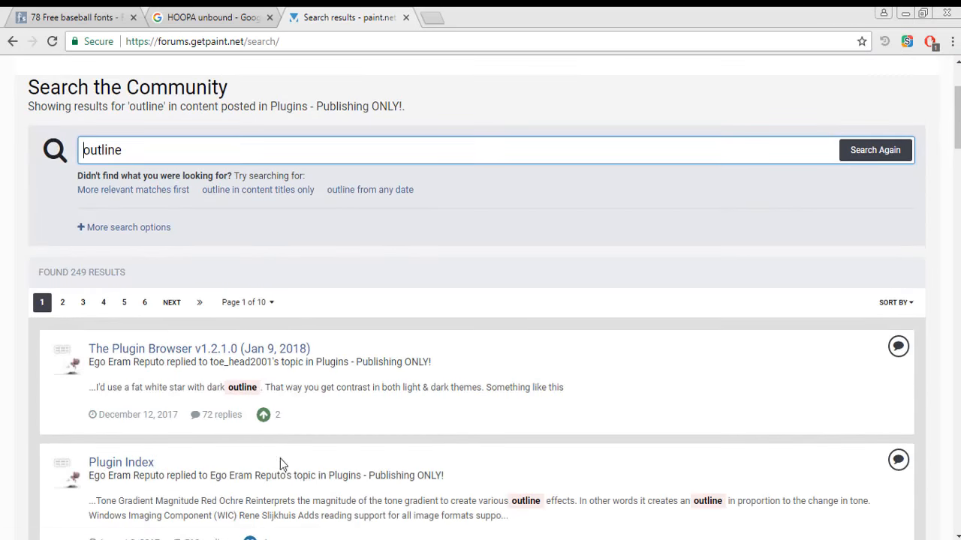
Step: Open The Plugin Browser v1.2.1.0 (Jan 9, 2018) topic, read through the posts on its third page, and dismiss the desktop notification
click(257, 349)
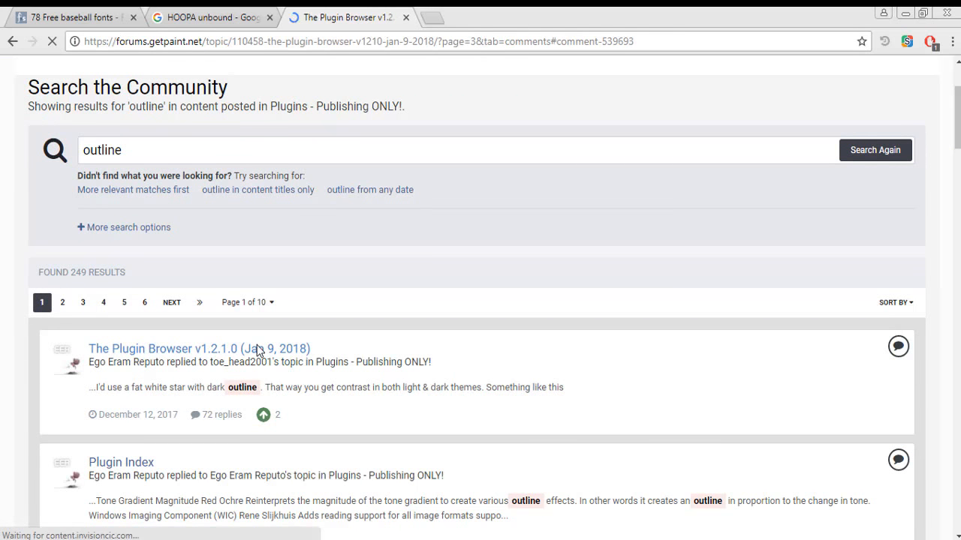
scroll(328, 317, down, 20)
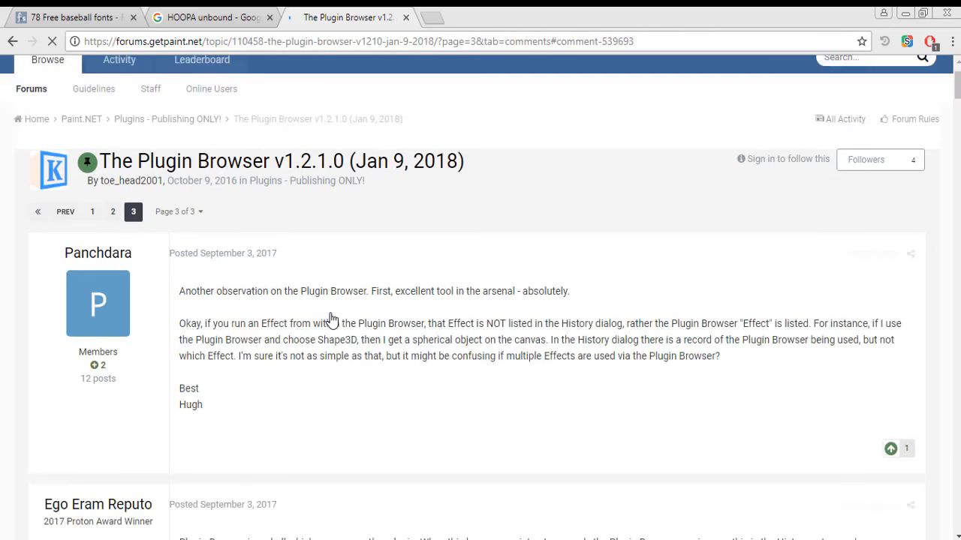
scroll(367, 240, up, 15)
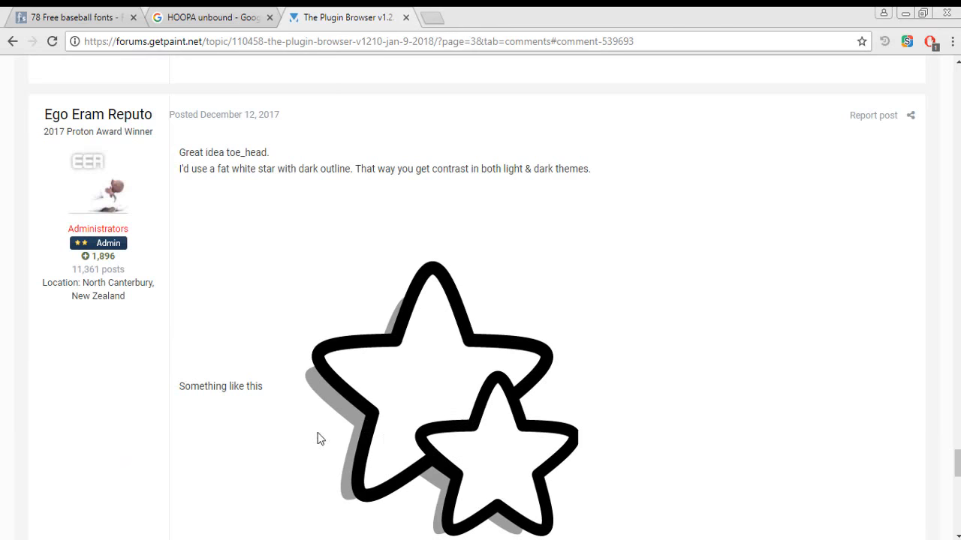
scroll(536, 369, down, 1)
scroll(533, 368, up, 6)
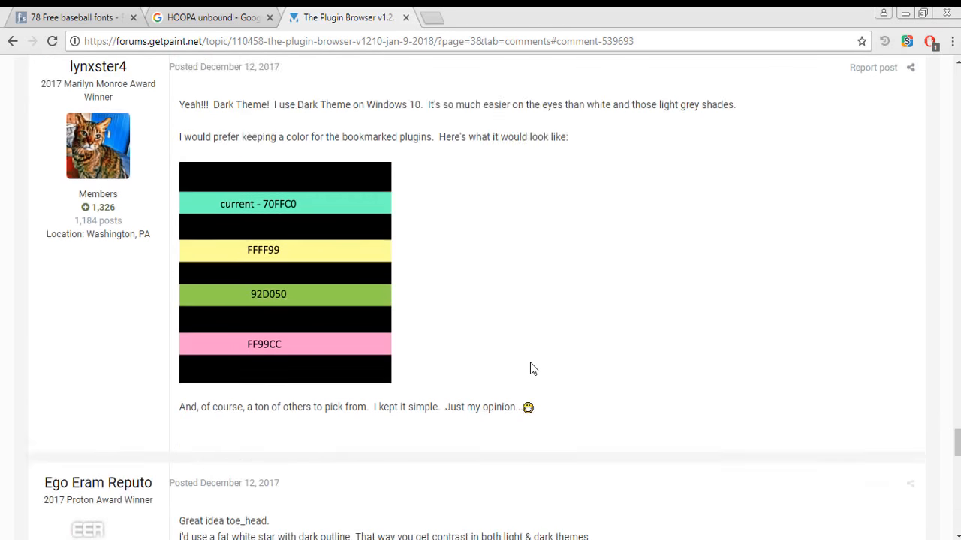
scroll(533, 369, up, 7)
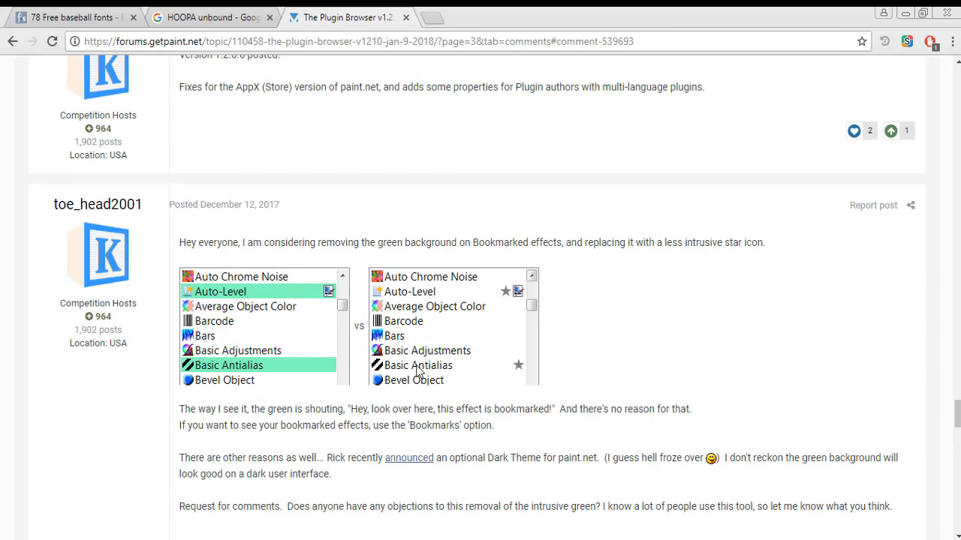
scroll(473, 357, up, 15)
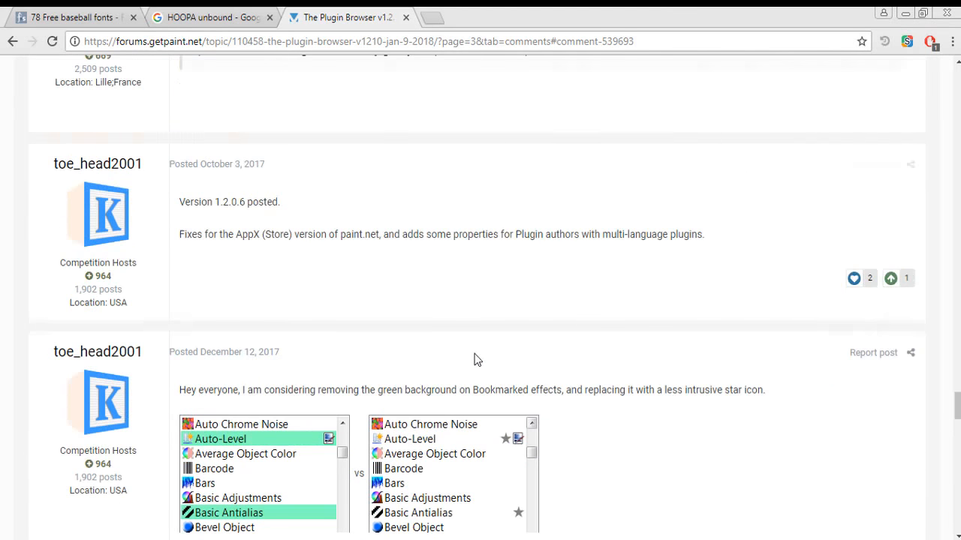
scroll(474, 359, up, 15)
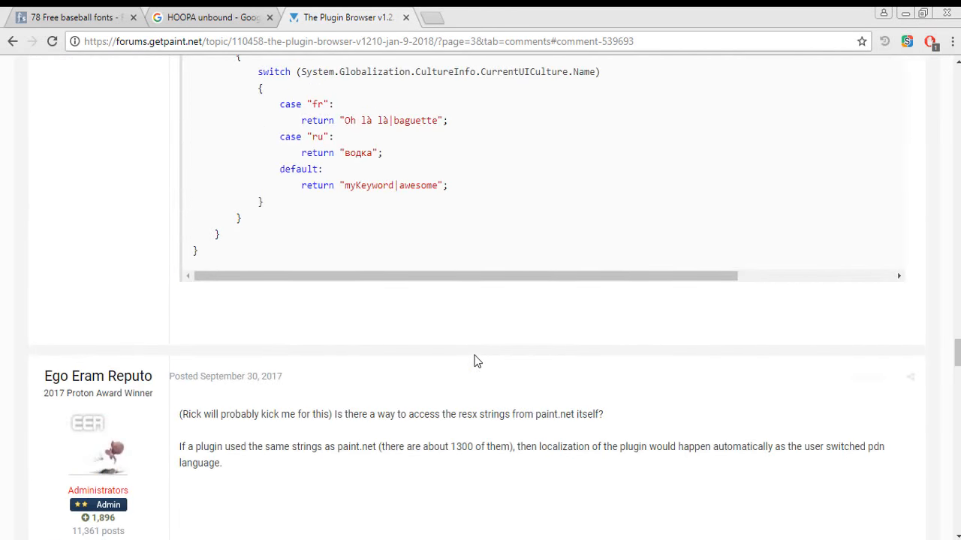
scroll(475, 356, up, 15)
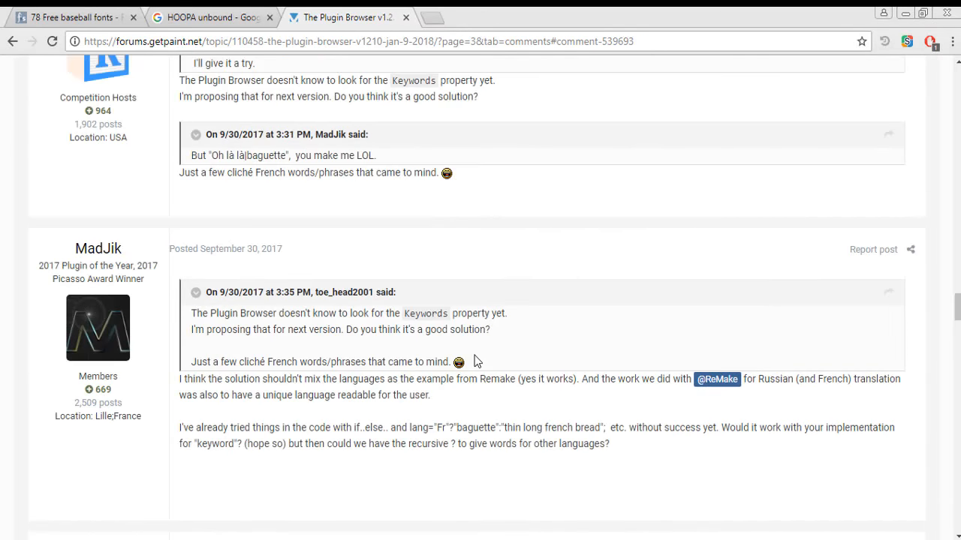
scroll(477, 359, up, 15)
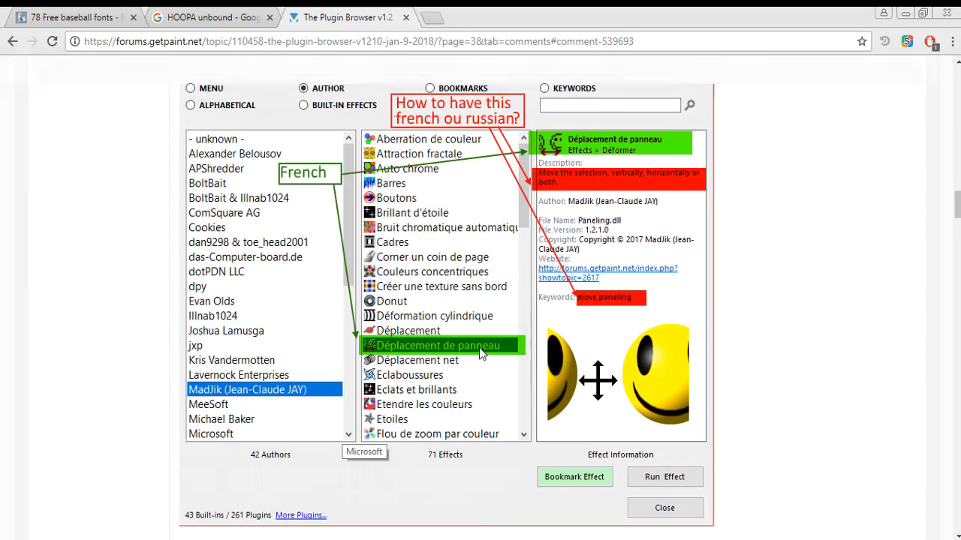
scroll(397, 351, up, 15)
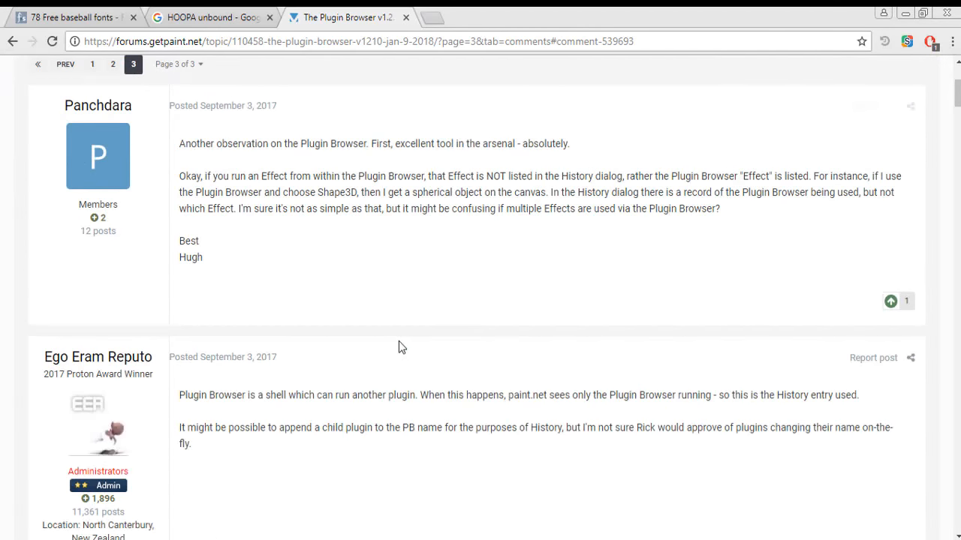
scroll(398, 342, down, 10)
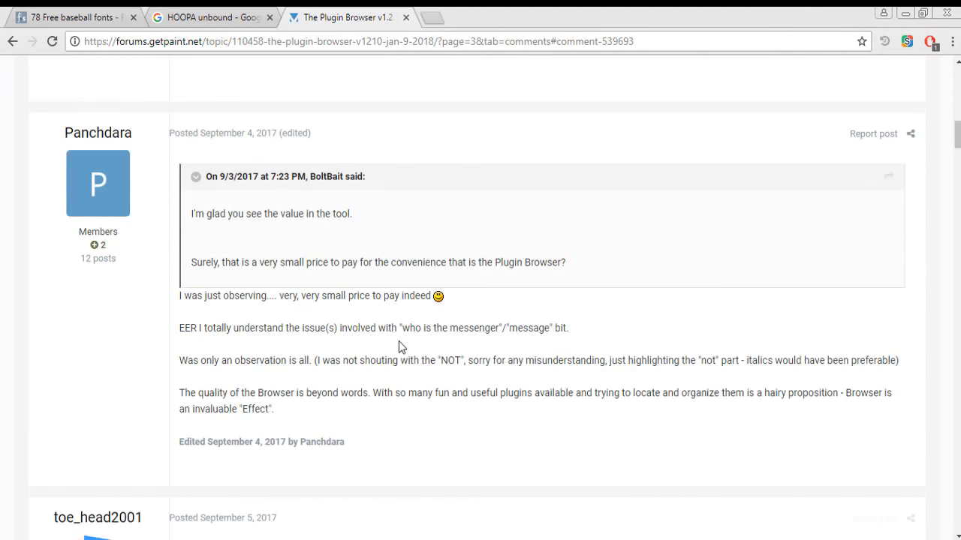
scroll(398, 347, down, 10)
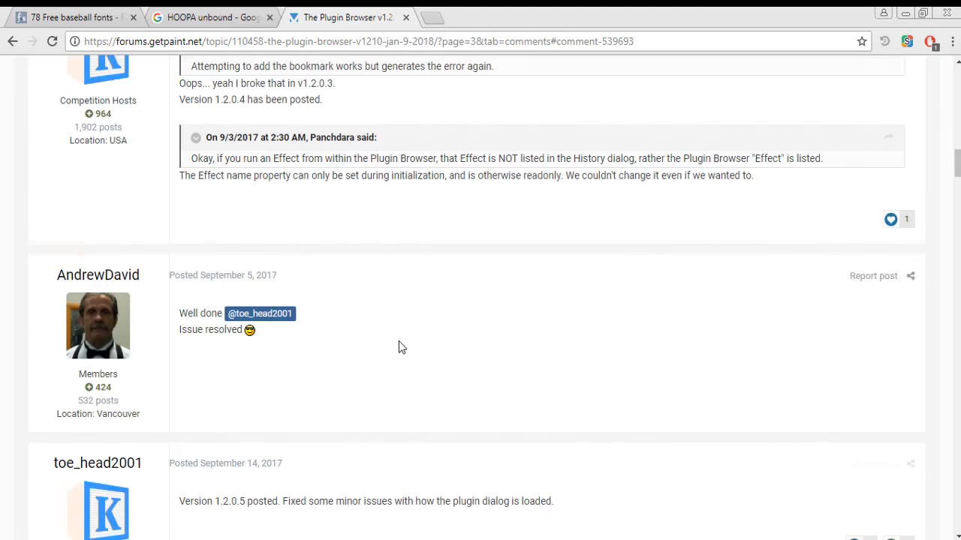
scroll(399, 347, up, 15)
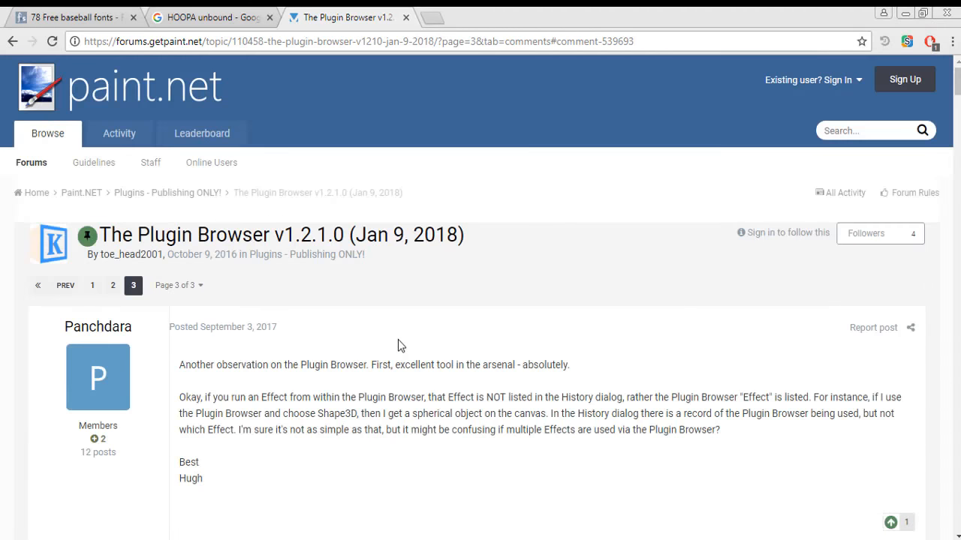
scroll(399, 345, down, 2)
scroll(398, 342, down, 1)
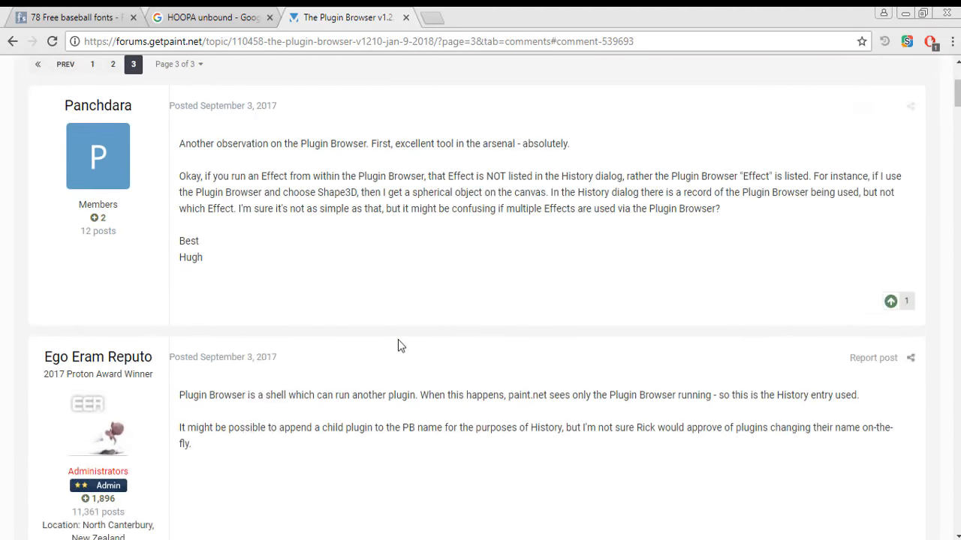
scroll(398, 342, up, 3)
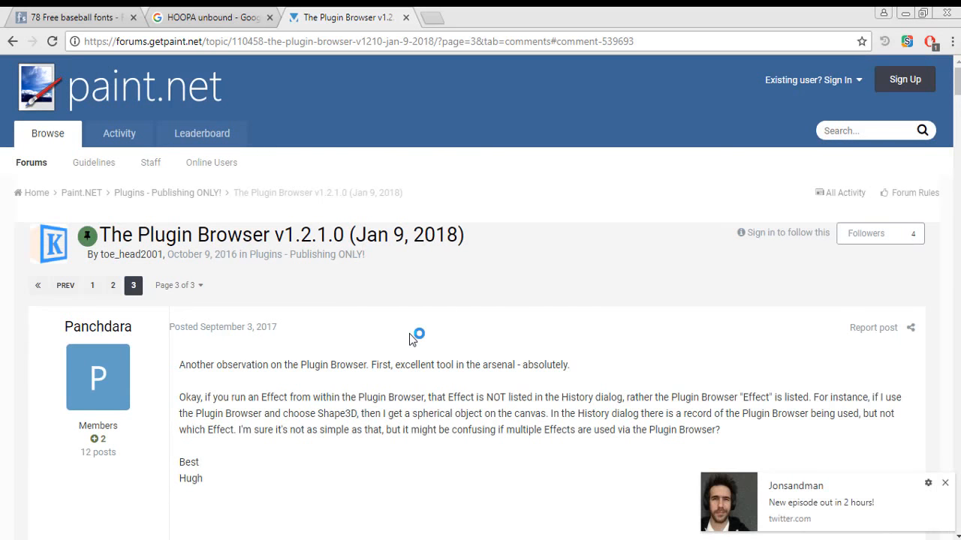
click(945, 483)
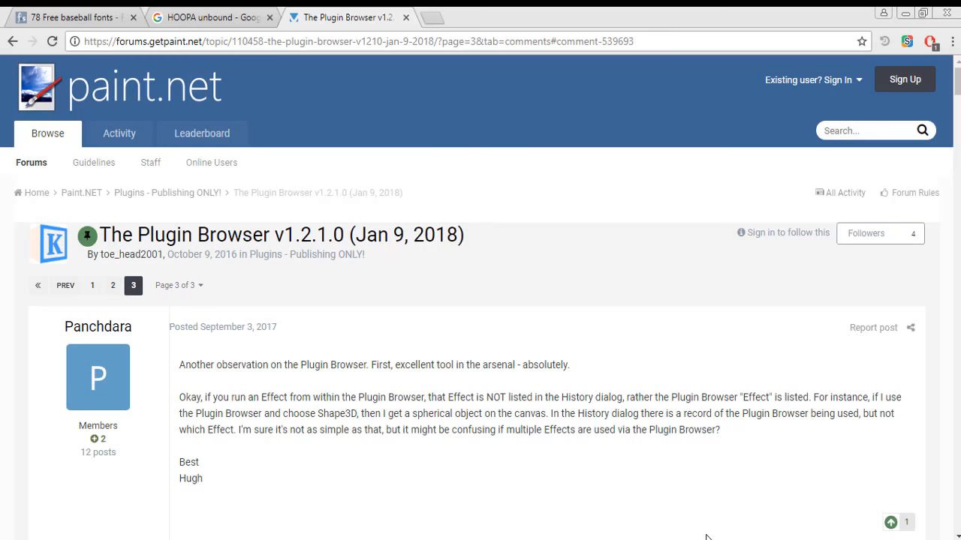
Step: Switch to paint.net and apply the Outline Object effect to the gradient lettering with outline radius 10, strength 10 and black colour
click(623, 538)
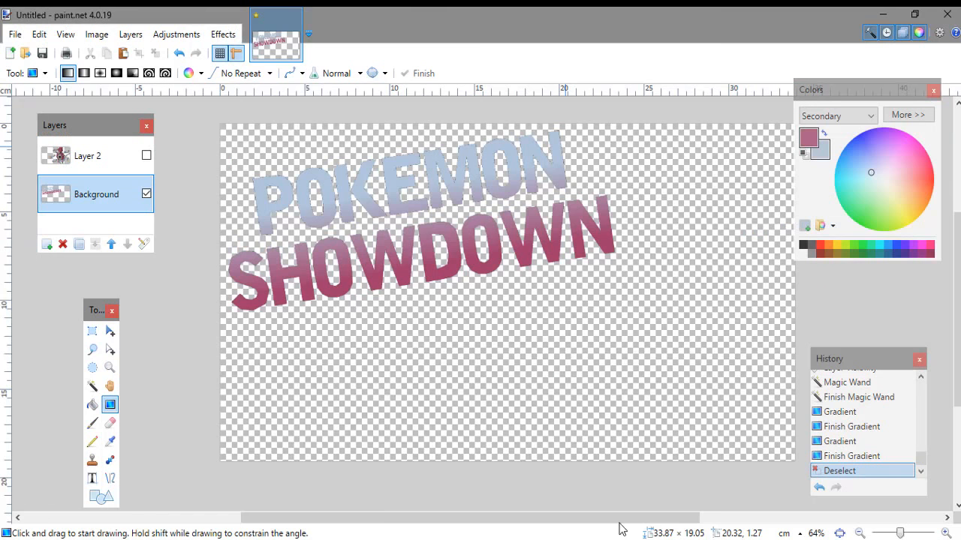
click(222, 34)
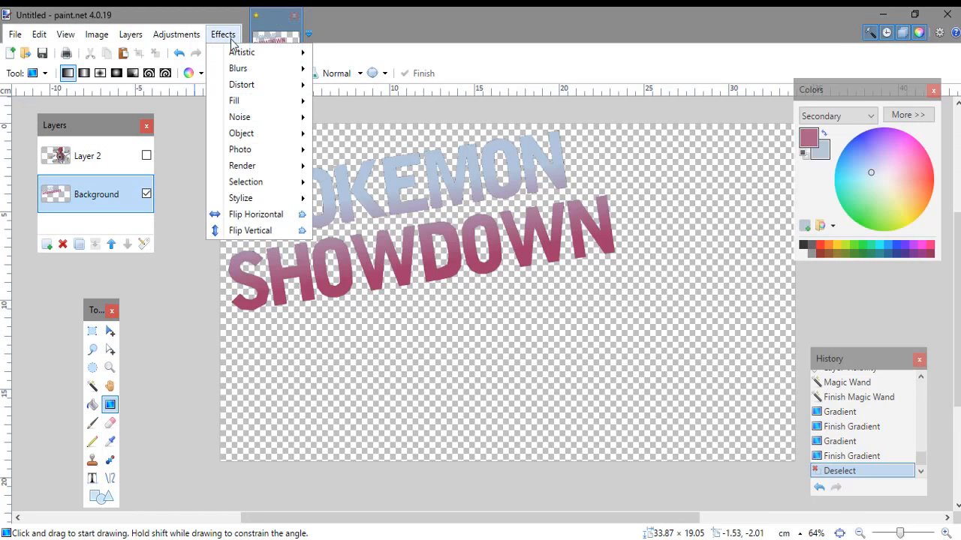
mouse_move(242, 131)
click(345, 201)
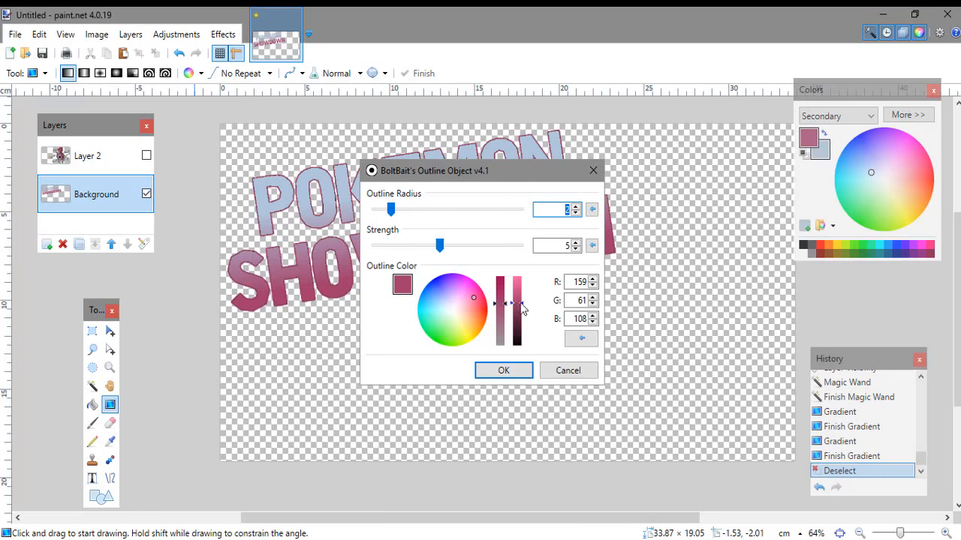
drag(437, 246, 515, 247)
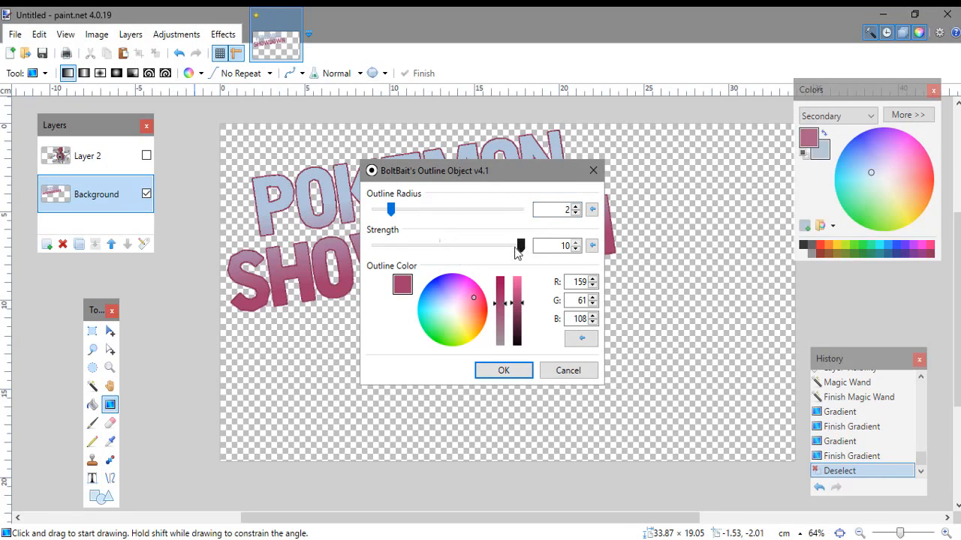
drag(403, 214, 526, 214)
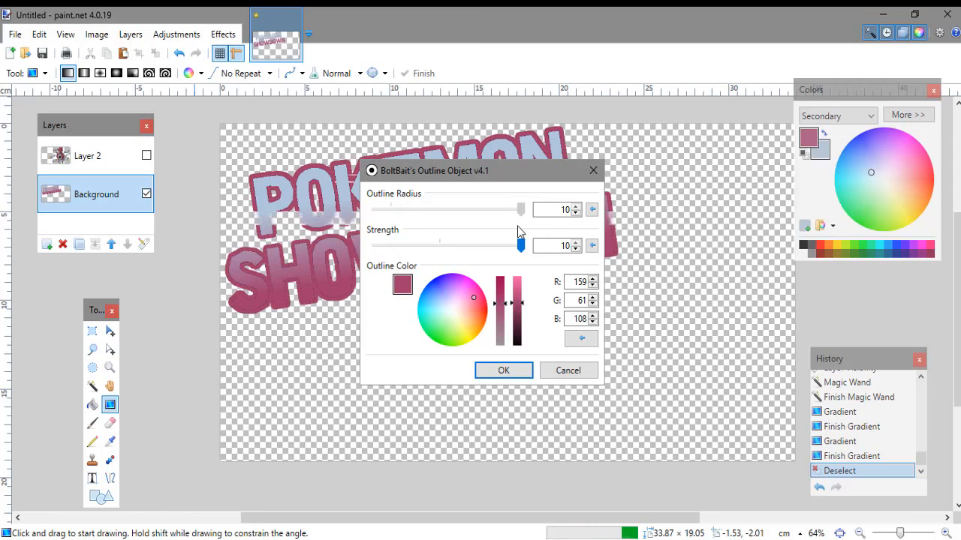
drag(525, 328, 524, 369)
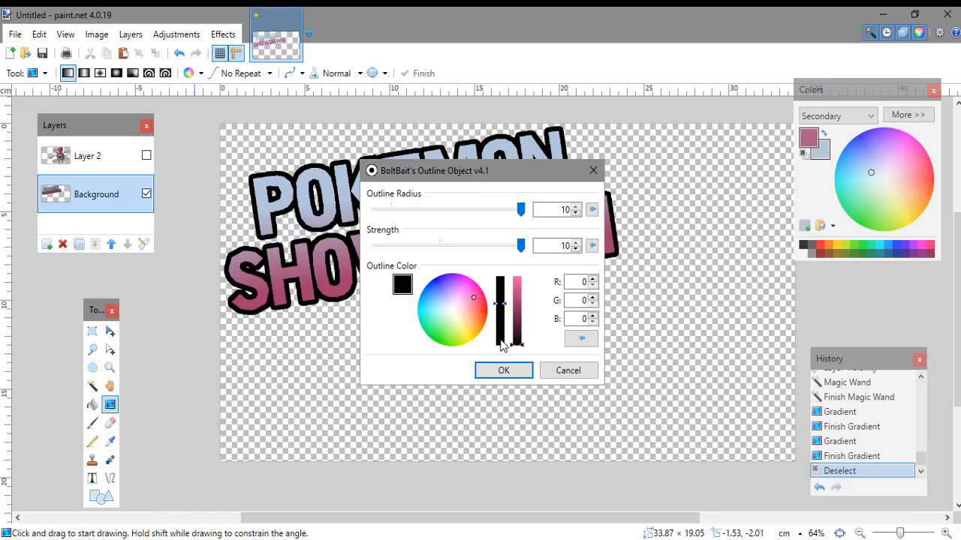
click(495, 373)
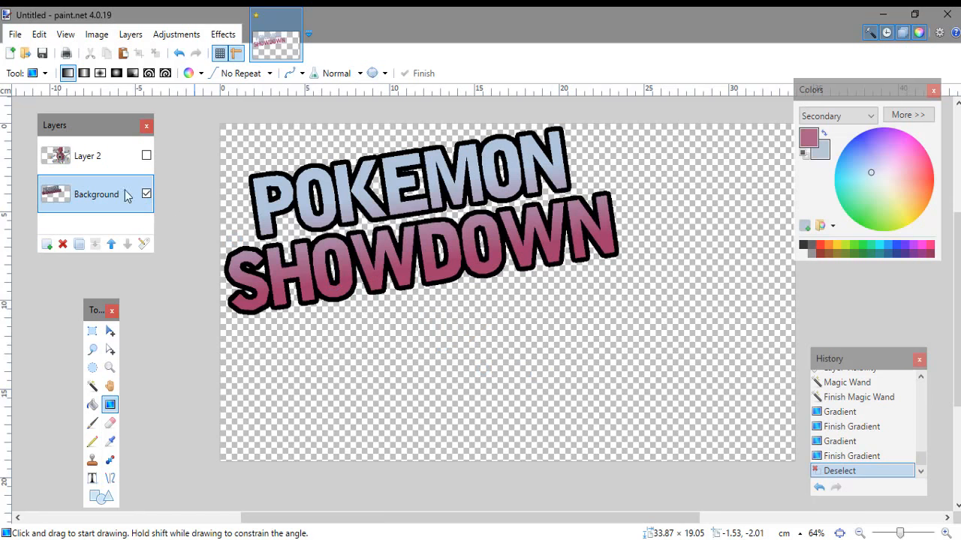
Step: Show Layer 2 and toggle layer visibility to compare the Hoopa character with the outlined text, leaving both layers visible
click(146, 156)
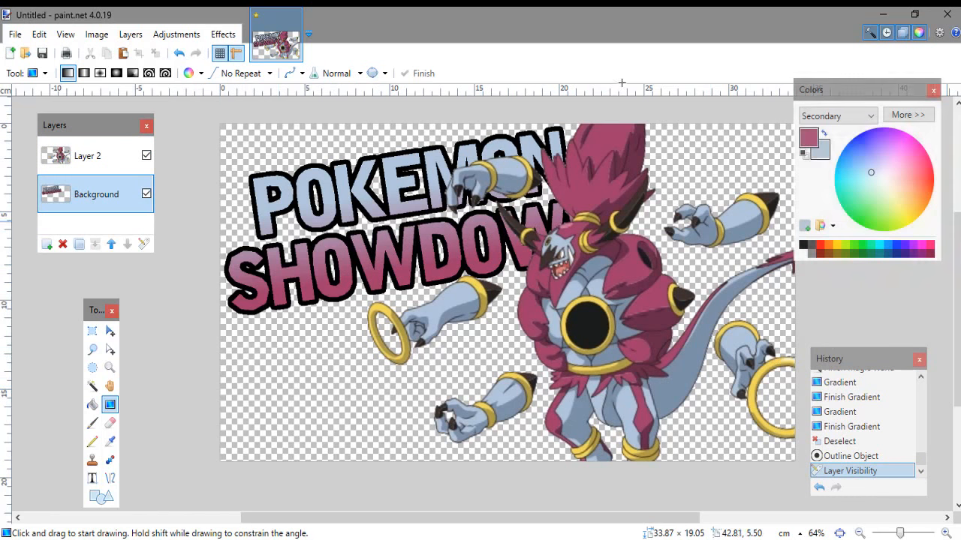
click(146, 195)
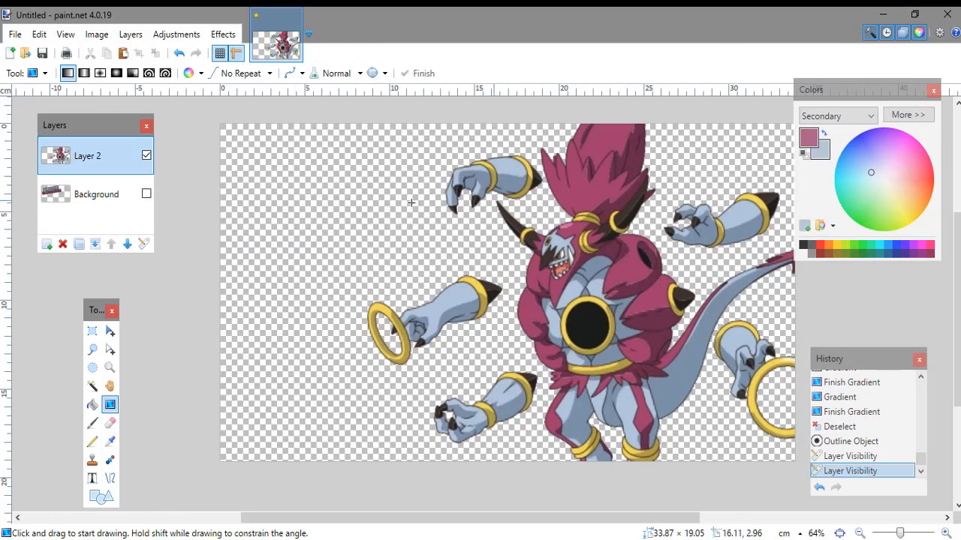
click(146, 195)
click(146, 156)
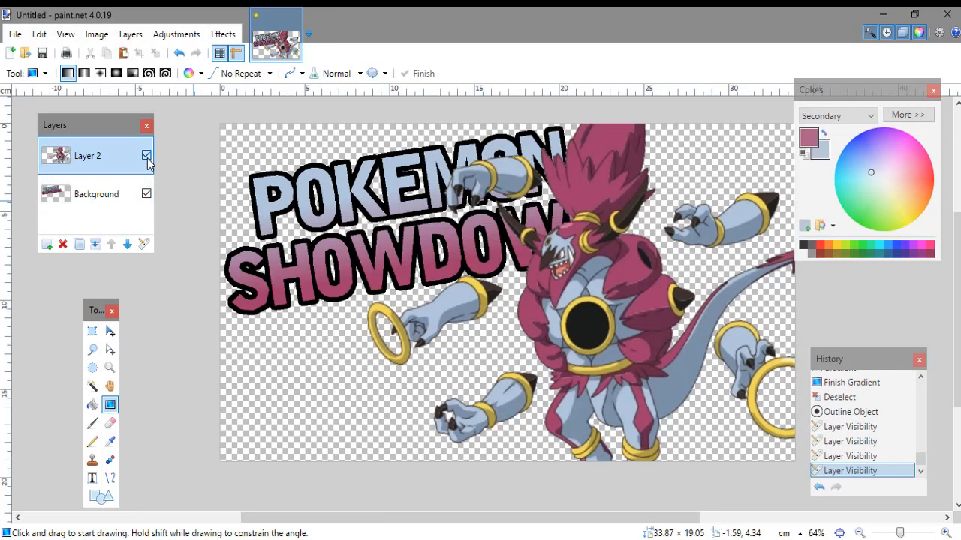
Step: Apply a white Outline Object effect with radius 9 and strength 10 to the Background text layer, and show Layer 2 again
click(135, 198)
click(223, 33)
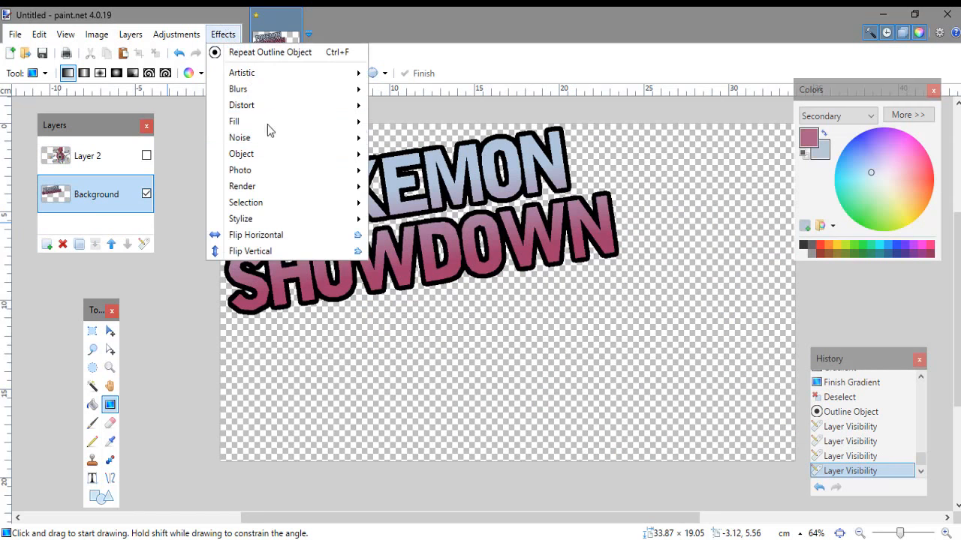
mouse_move(266, 156)
click(414, 221)
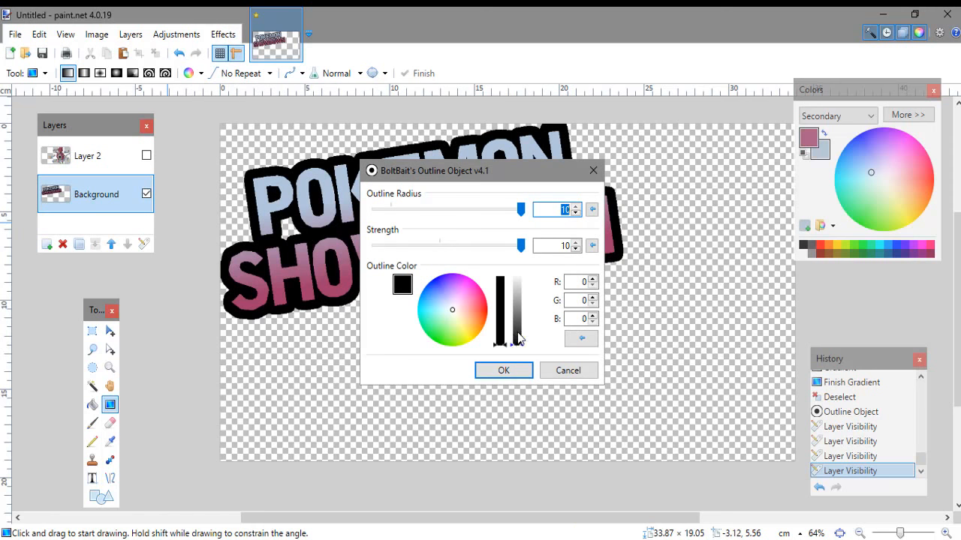
drag(517, 334, 534, 251)
drag(521, 210, 504, 210)
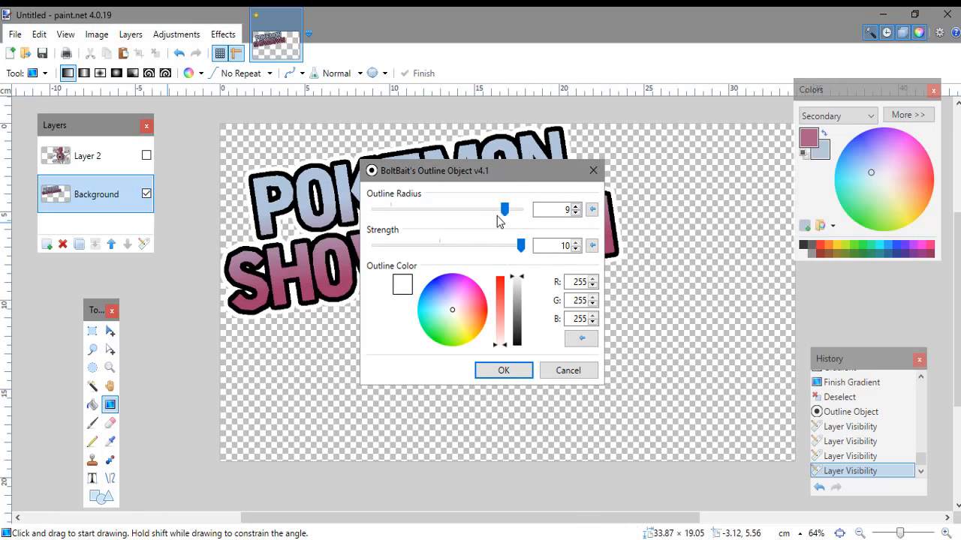
click(501, 369)
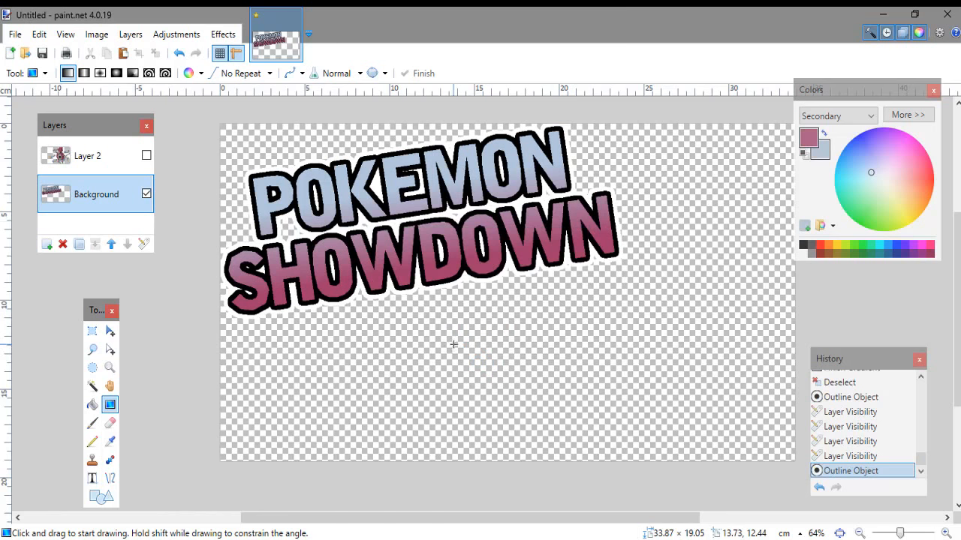
scroll(455, 342, down, 3)
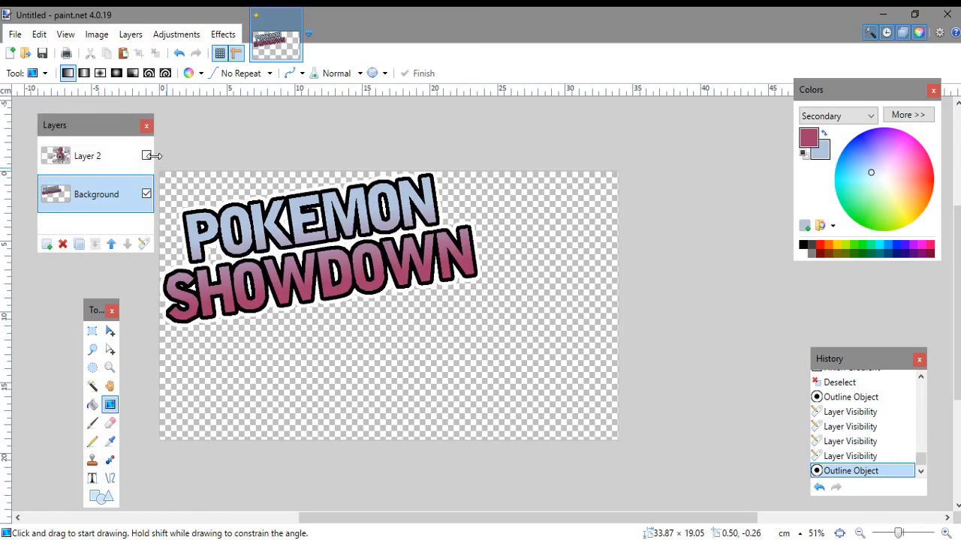
click(146, 155)
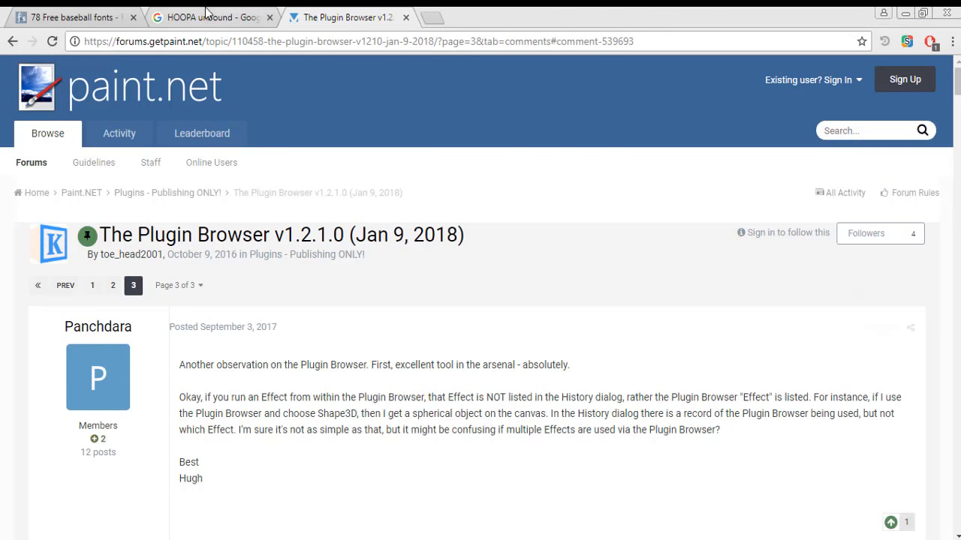
Step: Switch to the browser's HOOPA unbound image results and change the colour filter from Transparent to Any color
click(206, 12)
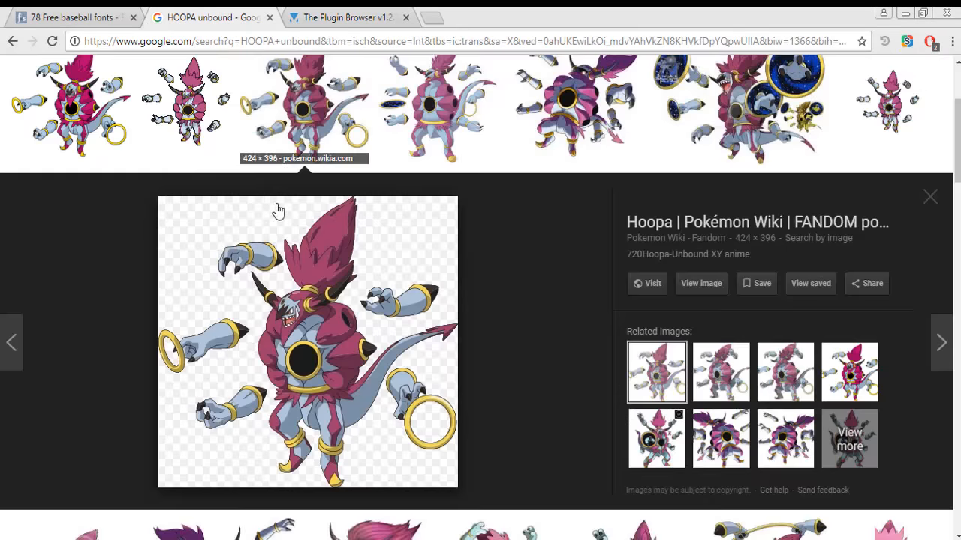
scroll(245, 157, up, 3)
drag(214, 92, 47, 100)
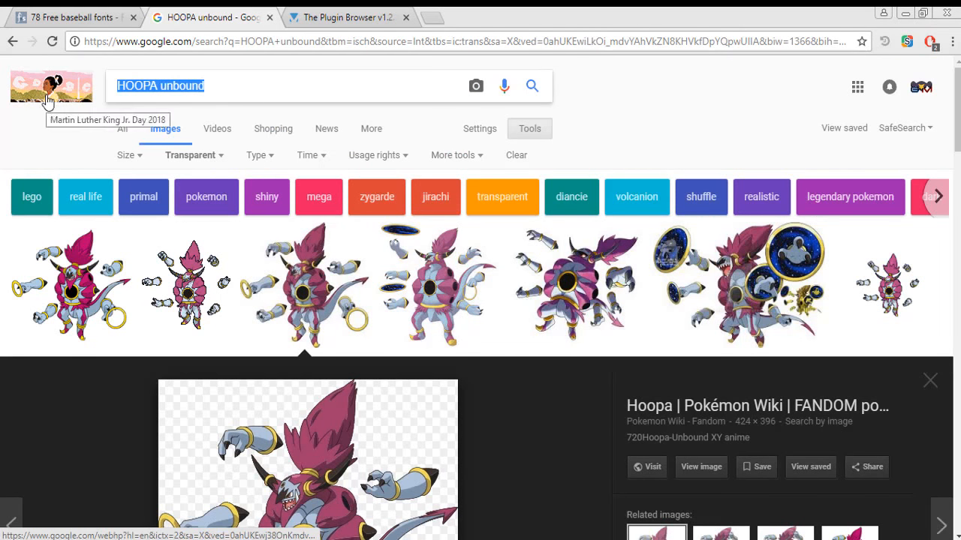
key(BackSpace)
click(193, 155)
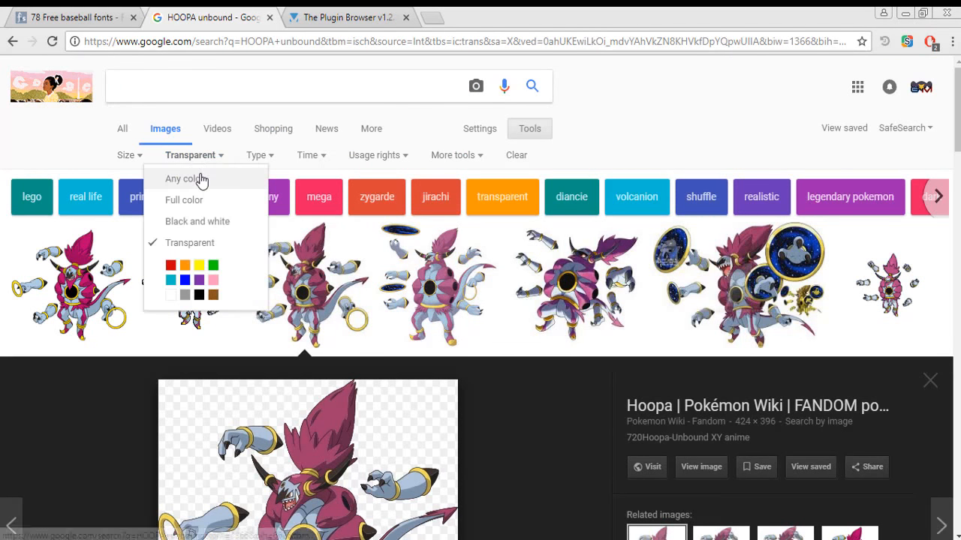
click(198, 180)
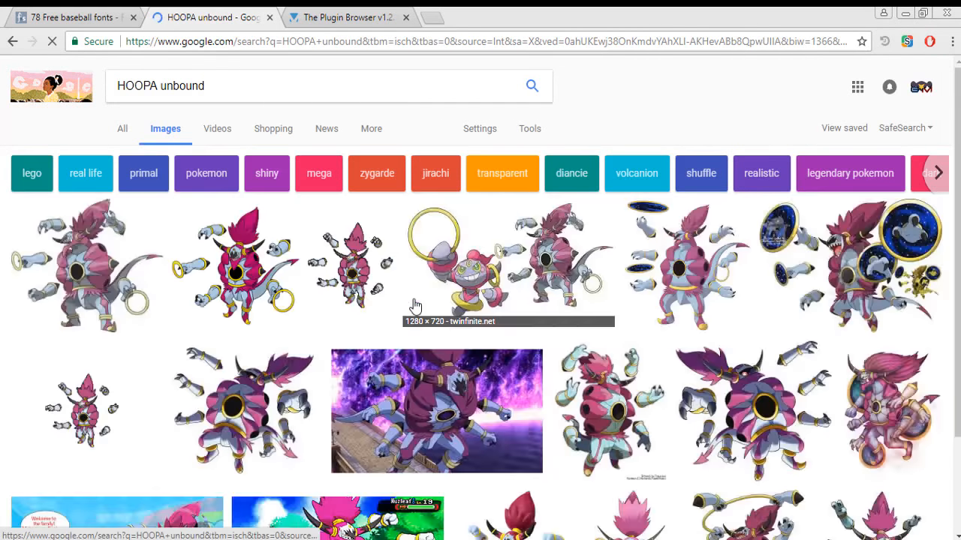
Step: Open the 1672 × 941 Hoopa Unbound anime.png result with the purple sky and copy the image
click(426, 403)
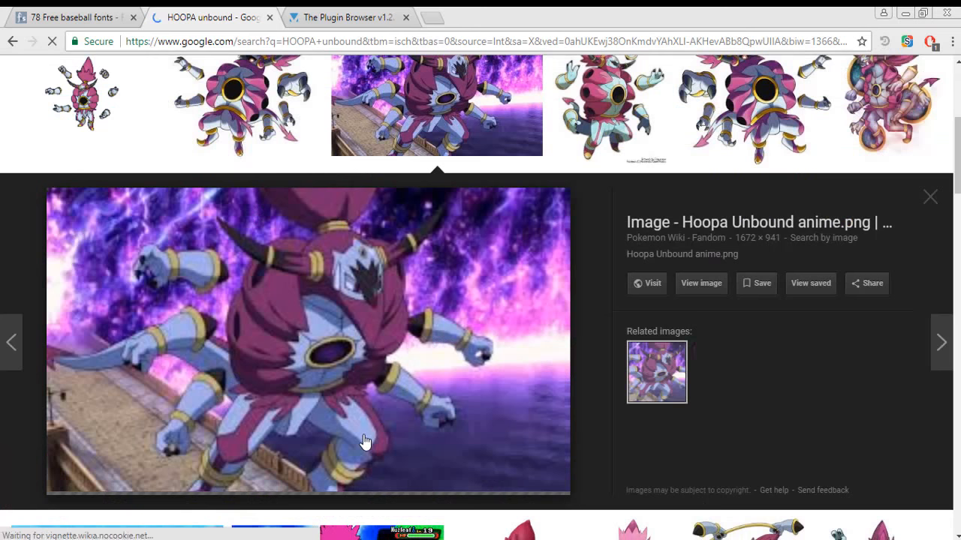
right_click(364, 195)
click(412, 340)
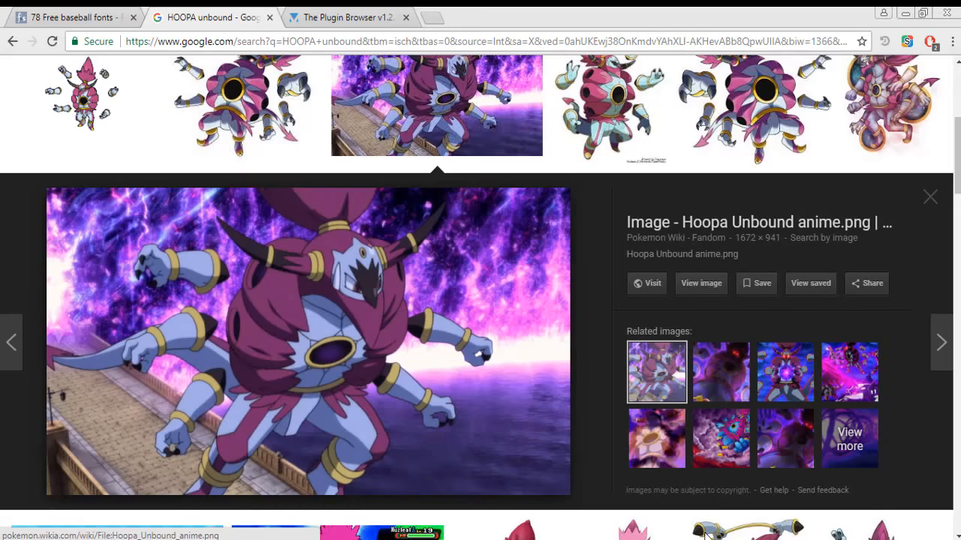
Step: Switch to paint.net, add a new layer beneath the Background text layer, and duplicate the new layer twice
key(alt+Tab)
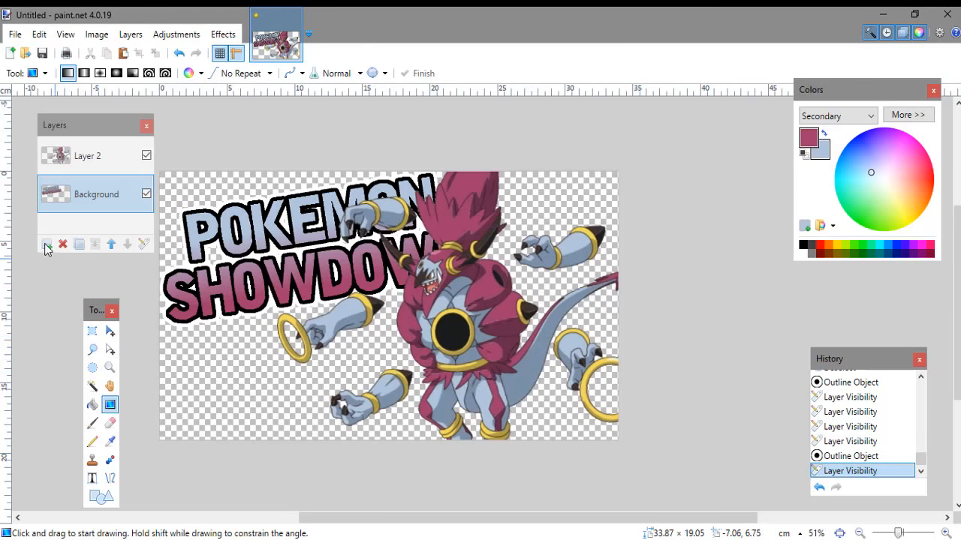
click(45, 245)
drag(84, 197, 84, 225)
click(79, 244)
click(79, 244)
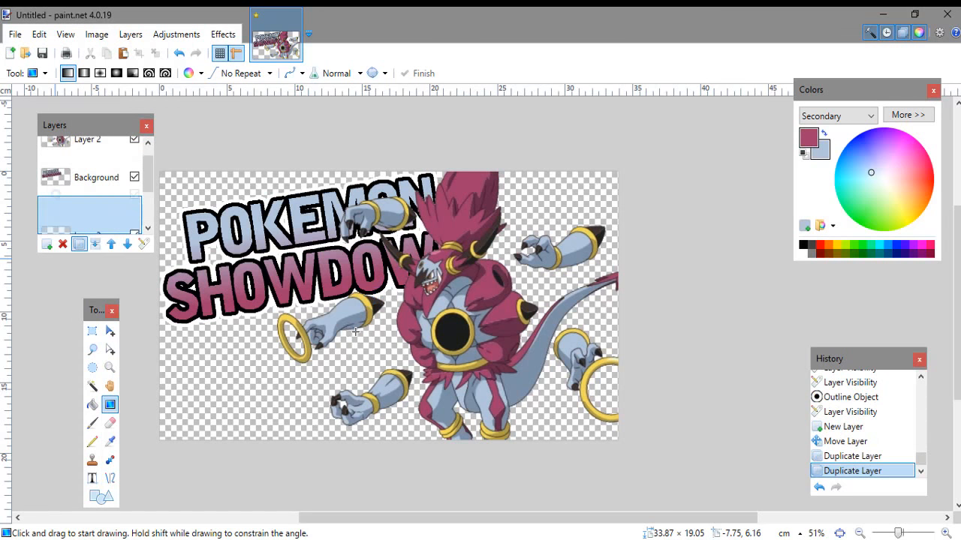
Step: Paste the copied image into Layer 3 at the current canvas size, scale it to about 34.4 × 19.3 cm, and deselect
key(ctrl+v)
click(439, 385)
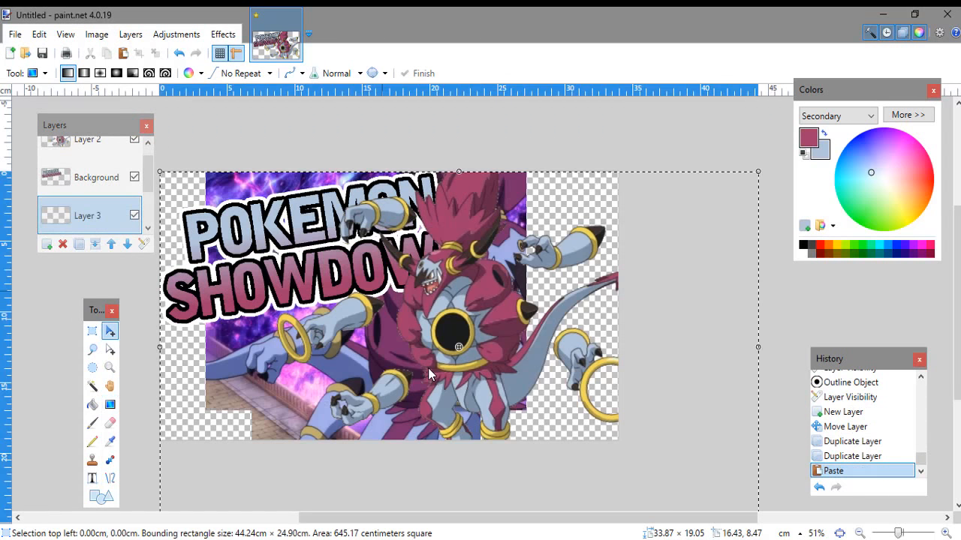
scroll(509, 362, down, 3)
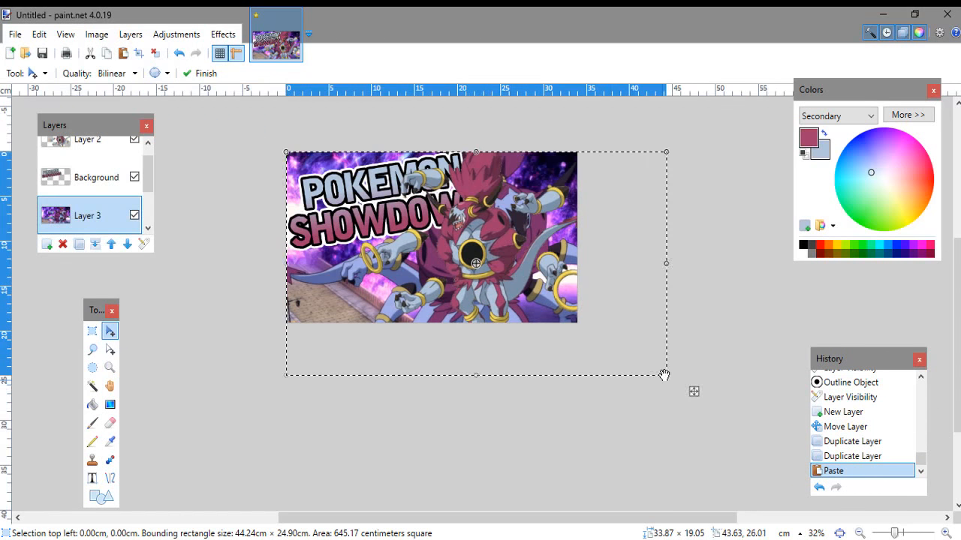
drag(664, 375, 581, 326)
key(ctrl+d)
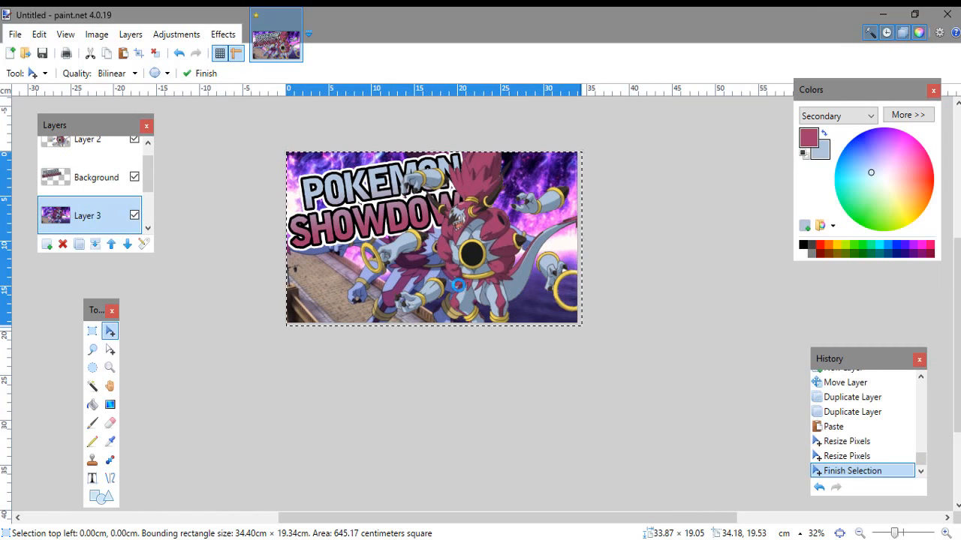
scroll(459, 286, up, 2)
scroll(459, 286, up, 2)
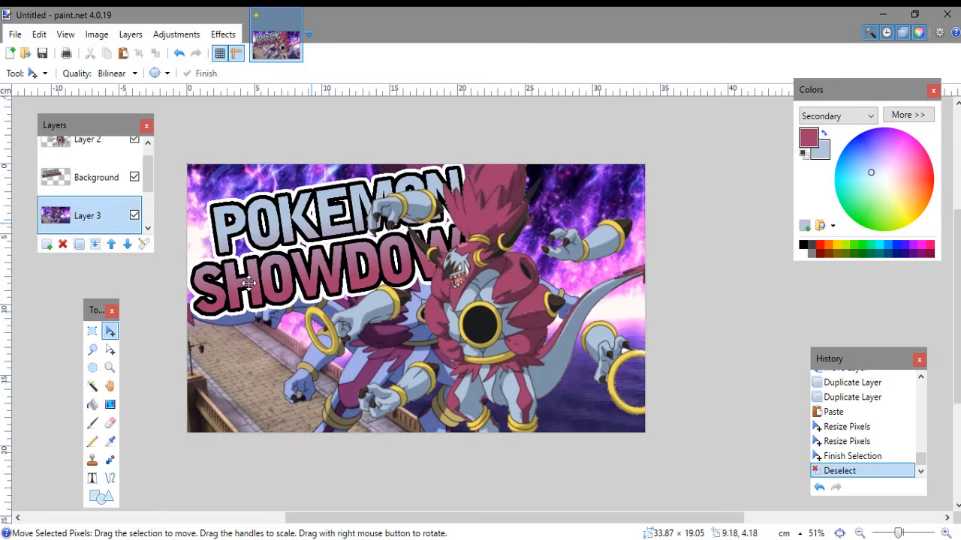
click(221, 37)
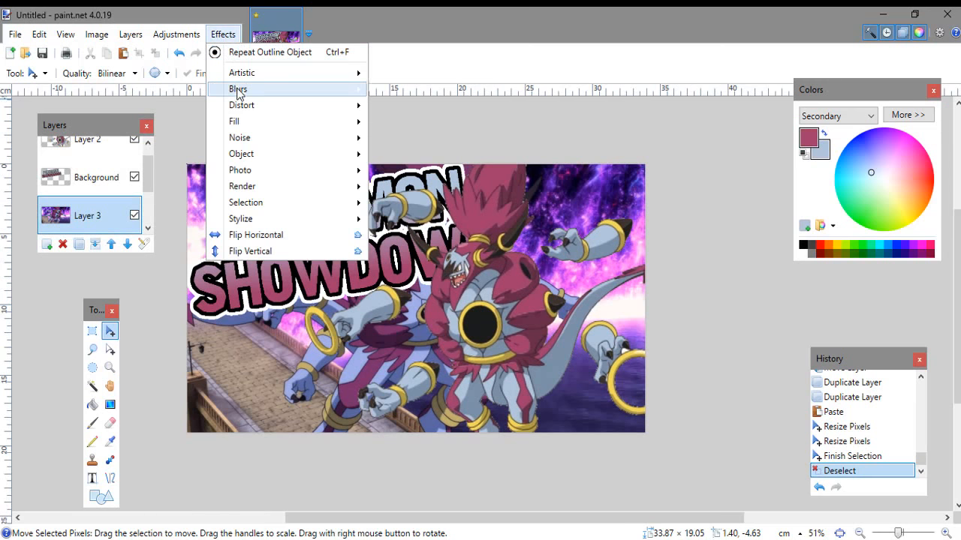
mouse_move(240, 90)
click(410, 108)
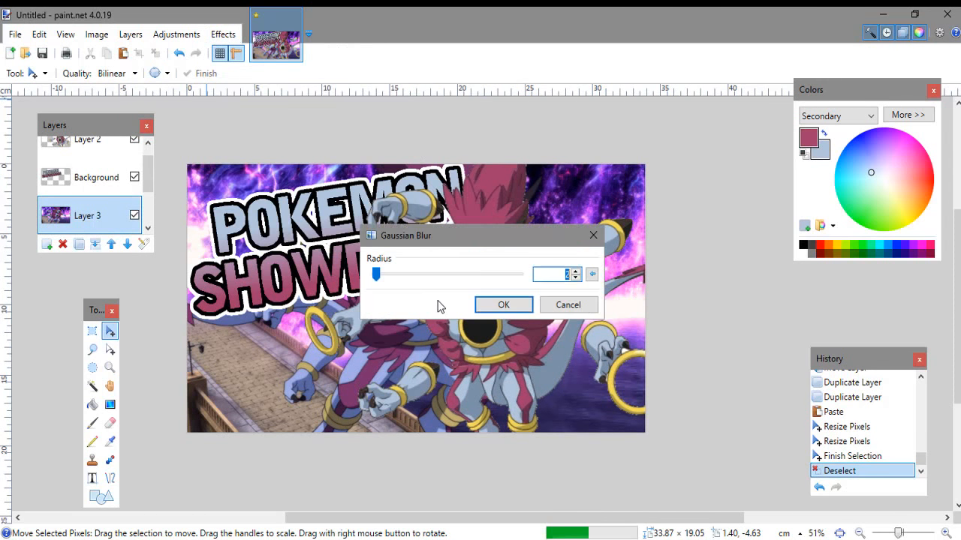
click(565, 304)
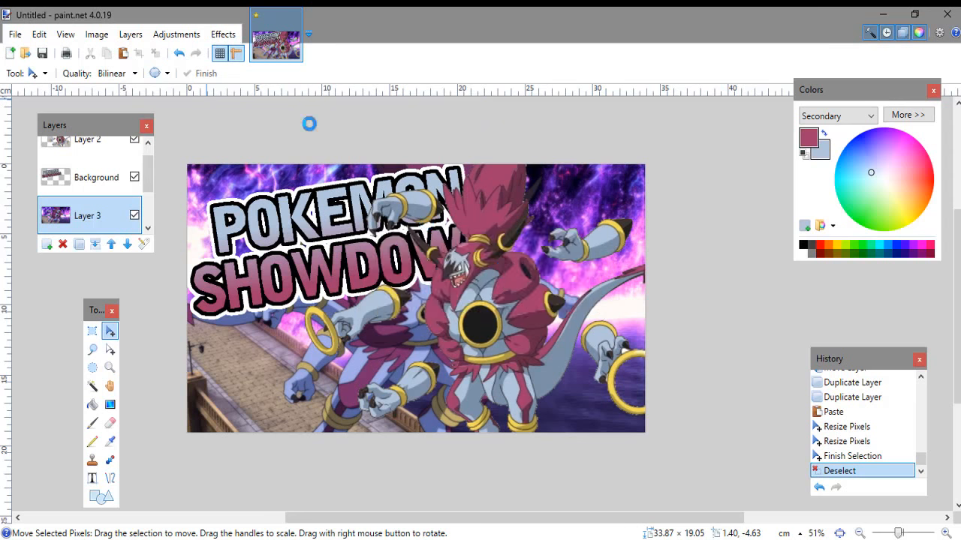
Step: Apply a Zoom Blur with zoom amount 12 and center 0.00, 0.00 to the anime image on Layer 3
click(223, 34)
mouse_move(253, 90)
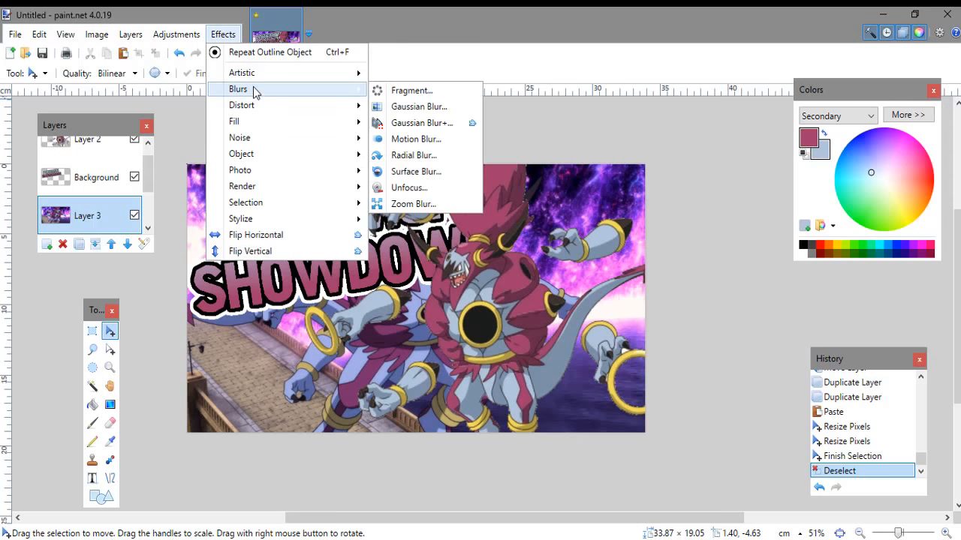
click(411, 204)
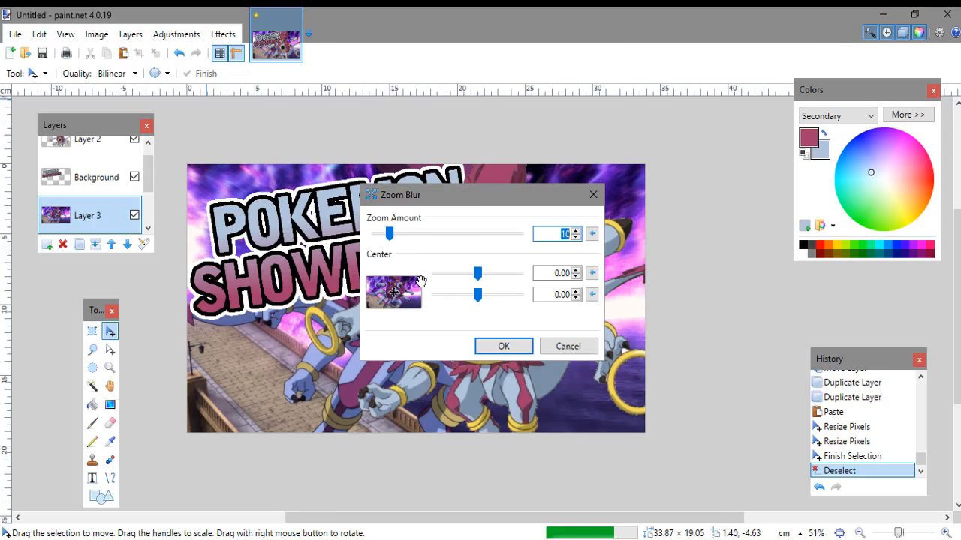
drag(389, 235, 393, 236)
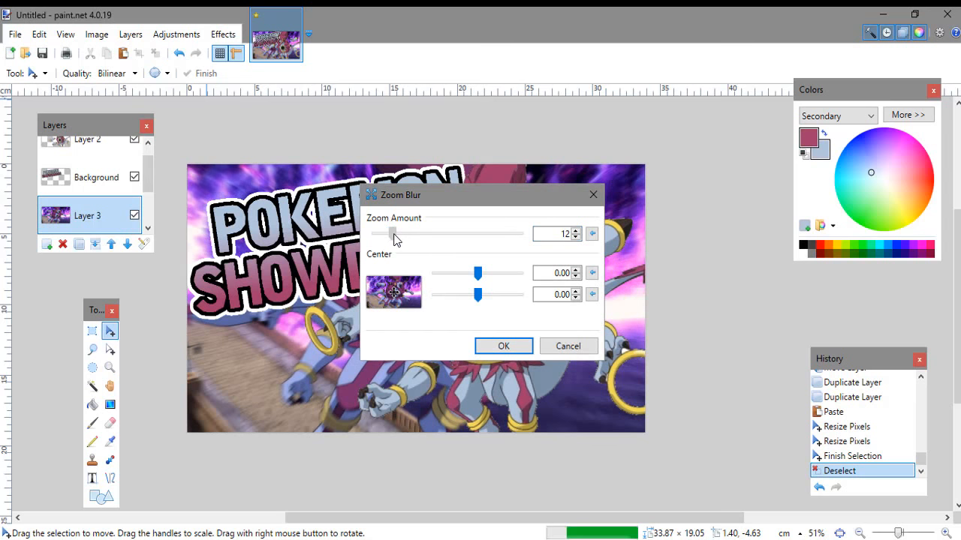
click(496, 347)
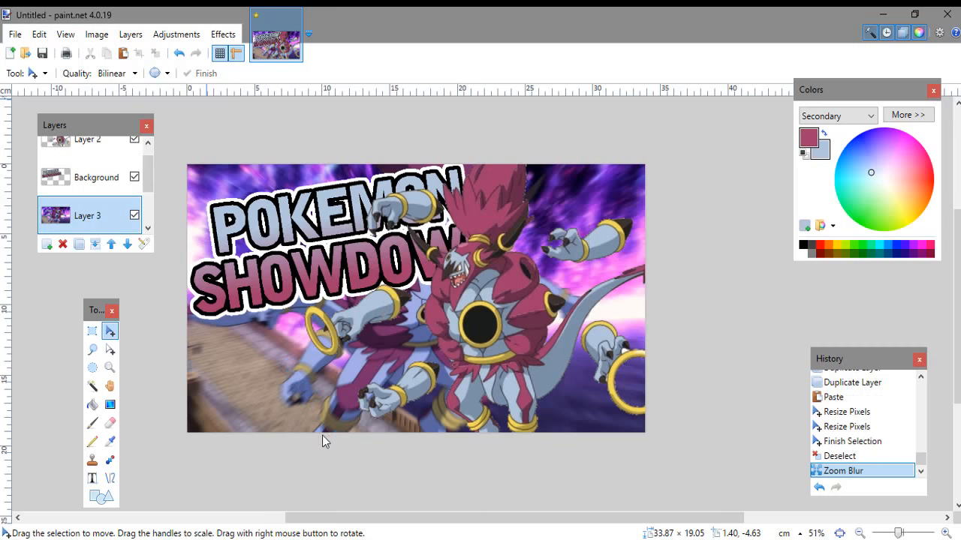
Step: Choose the Gradient tool, add a layer above Layer 3, and set the primary colour to black and the secondary colour's opacity to 0
click(114, 406)
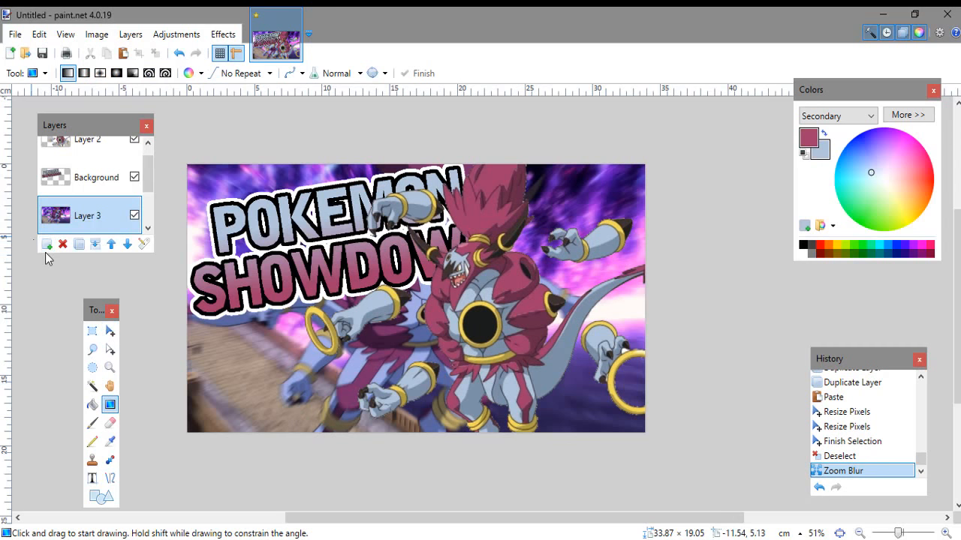
drag(826, 89, 723, 122)
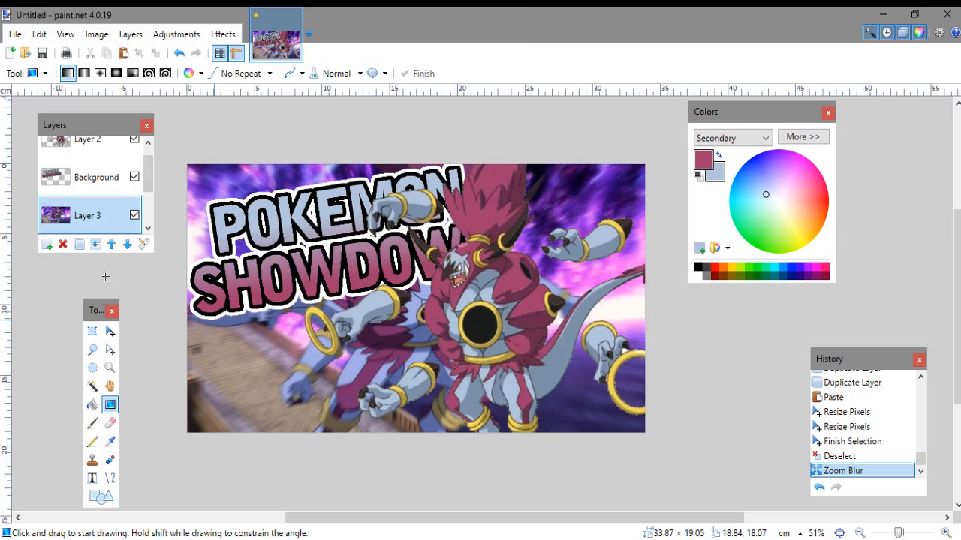
click(46, 245)
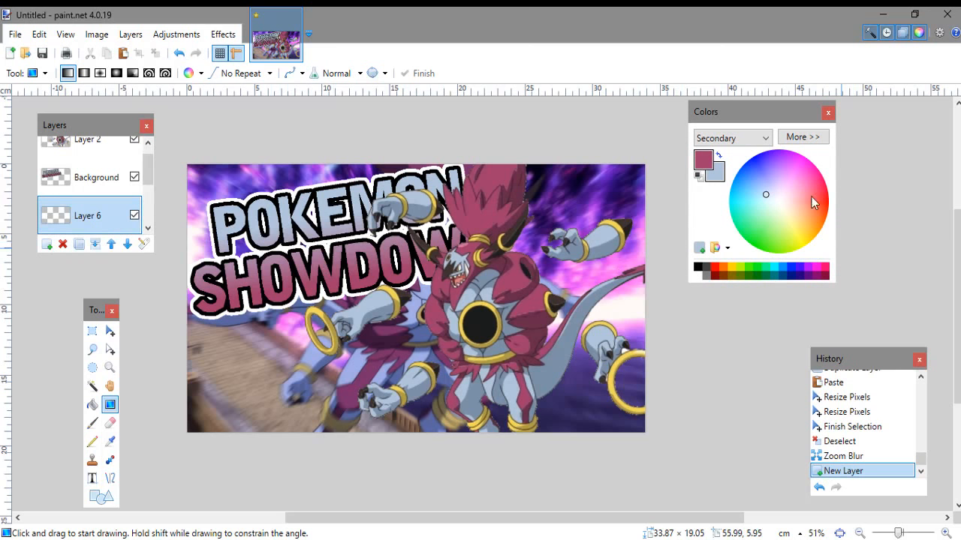
click(808, 136)
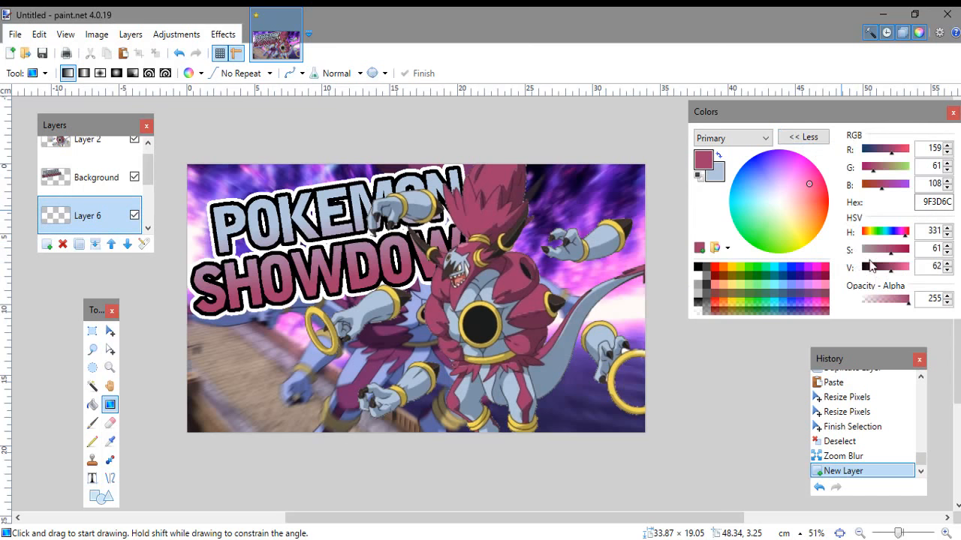
drag(893, 270, 827, 268)
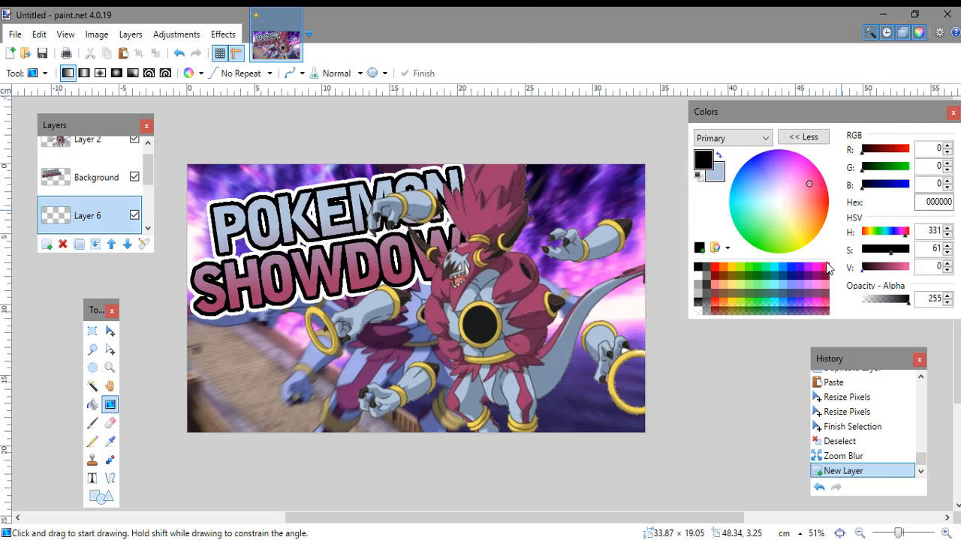
click(722, 177)
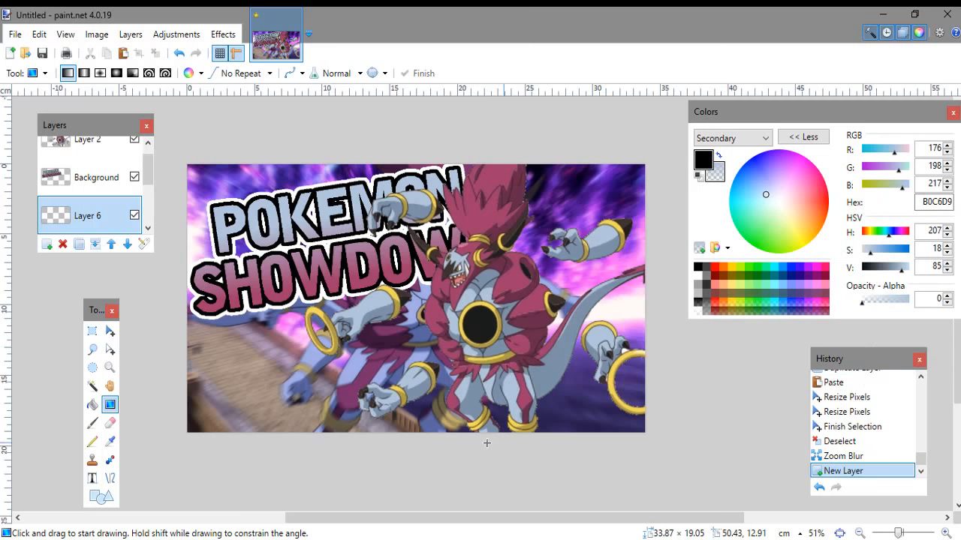
Step: Draw an upward black-to-transparent gradient on Layer 6 and adjust its handles to about 7.89 cm long at about 92°
drag(449, 451, 393, 143)
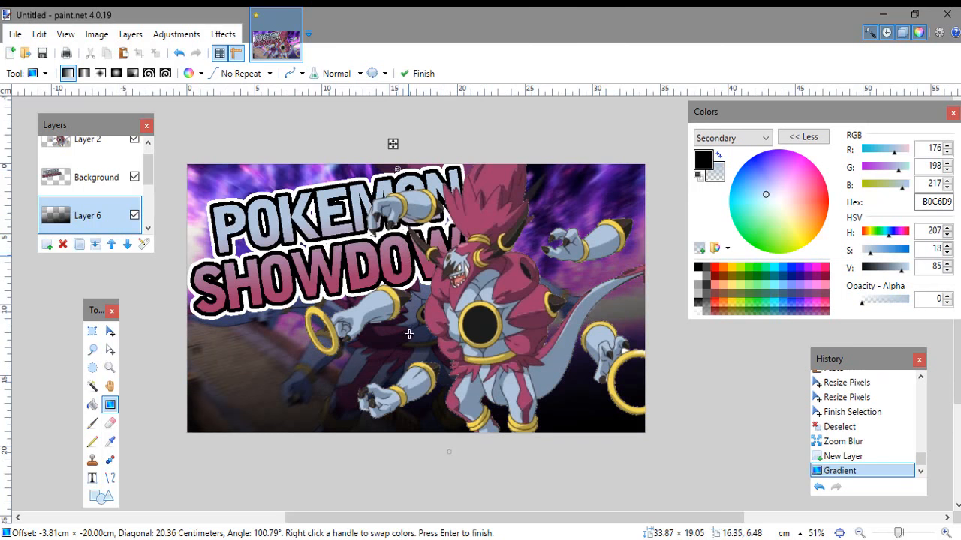
drag(448, 453, 394, 208)
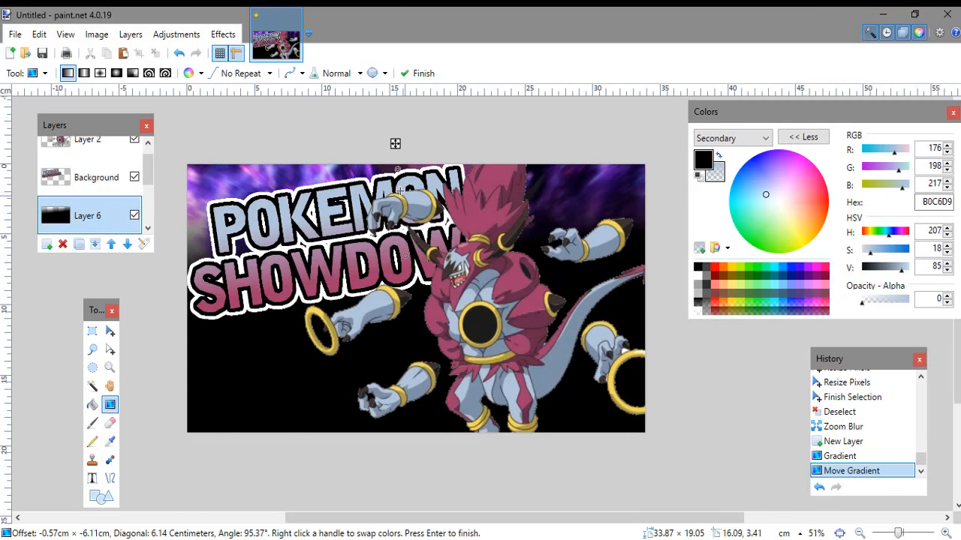
mouse_move(398, 174)
mouse_down()
mouse_move(396, 129)
mouse_move(406, 172)
mouse_up()
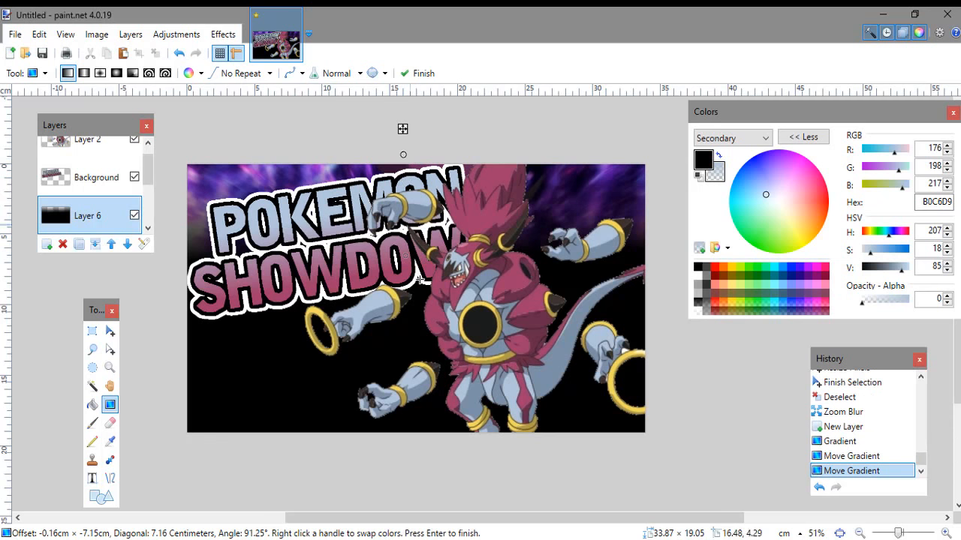
drag(408, 260, 409, 272)
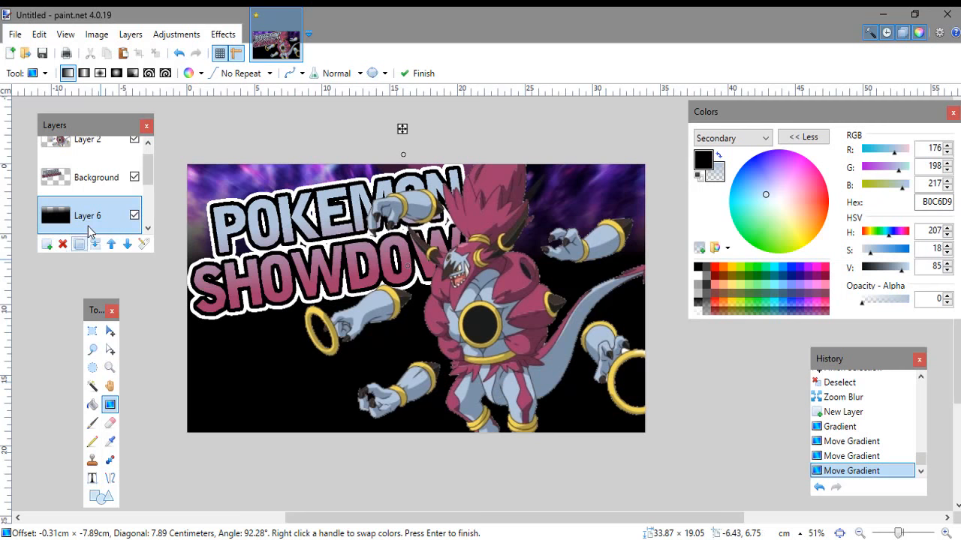
Step: Commit the gradient and delete the two empty Layer 3 layers beneath the anime image layer
scroll(87, 222, down, 3)
click(104, 187)
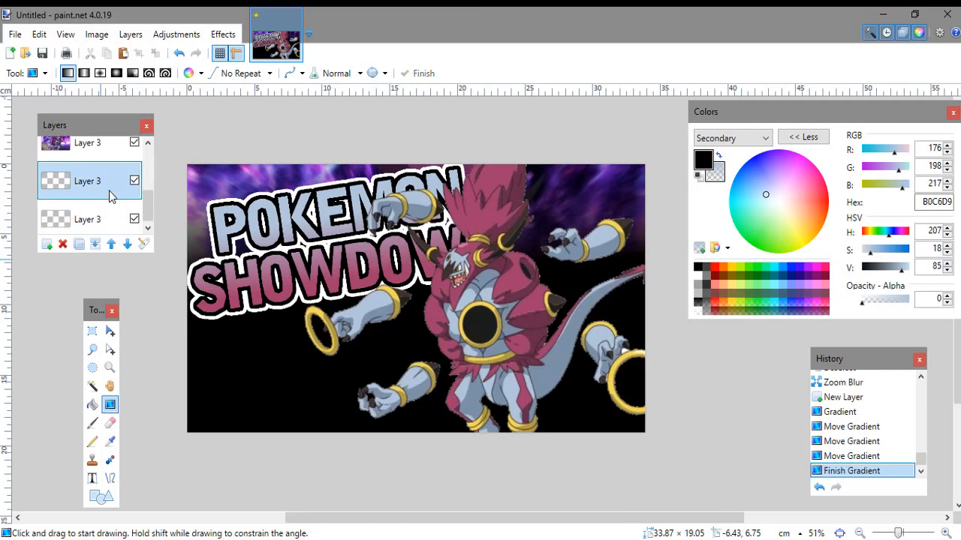
scroll(125, 217, down, 2)
scroll(128, 216, up, 2)
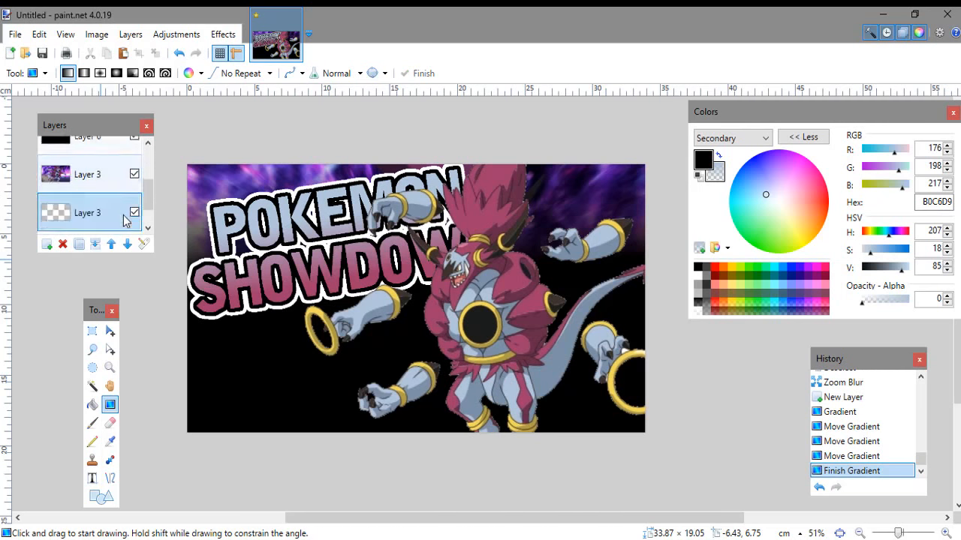
click(64, 245)
click(63, 245)
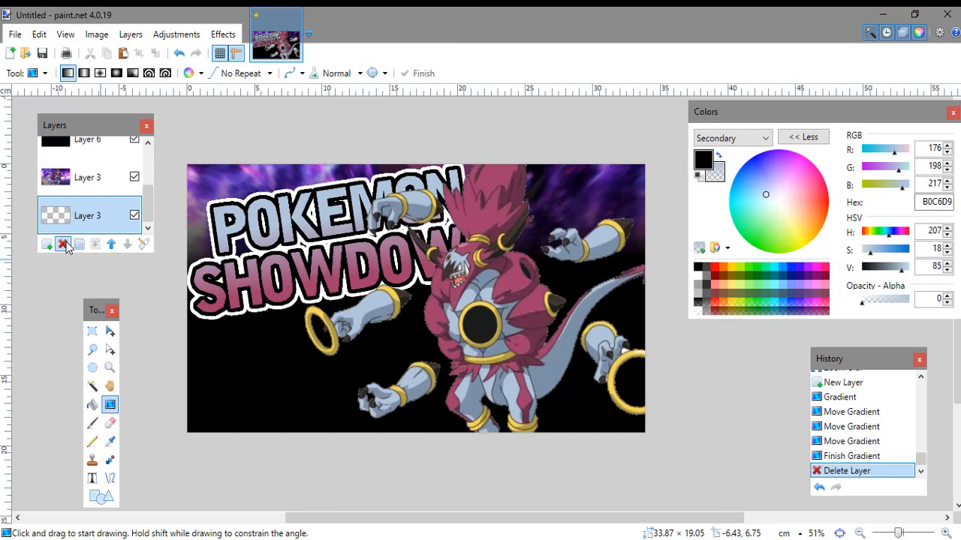
Step: Apply a white Outline Object effect with radius 9 and strength 10 to the Hoopa character on Layer 2
drag(147, 194, 149, 179)
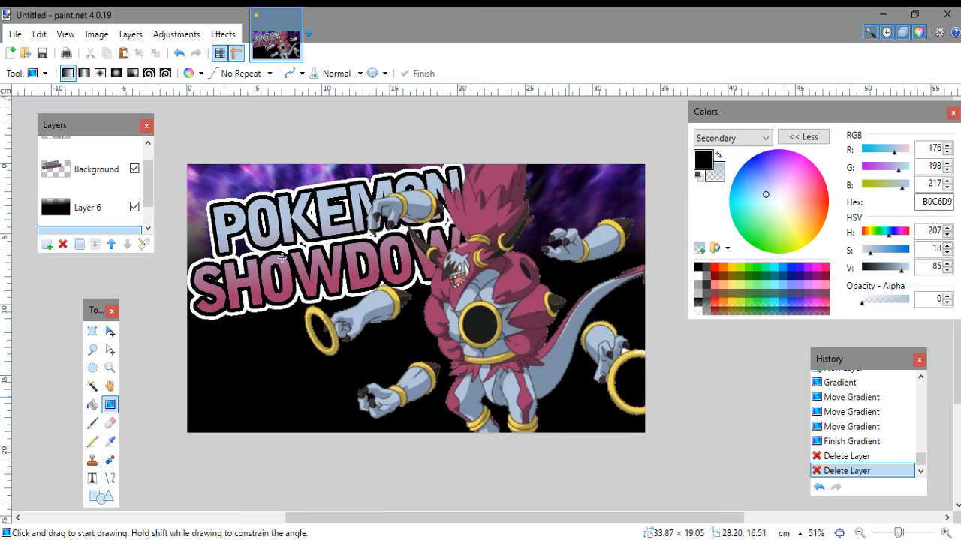
scroll(116, 163, up, 1)
click(116, 161)
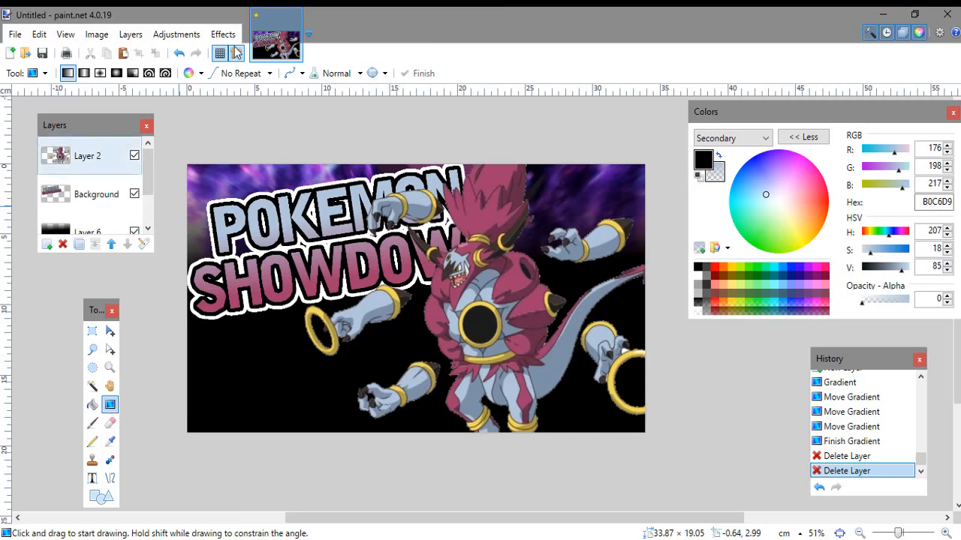
click(223, 34)
mouse_move(255, 157)
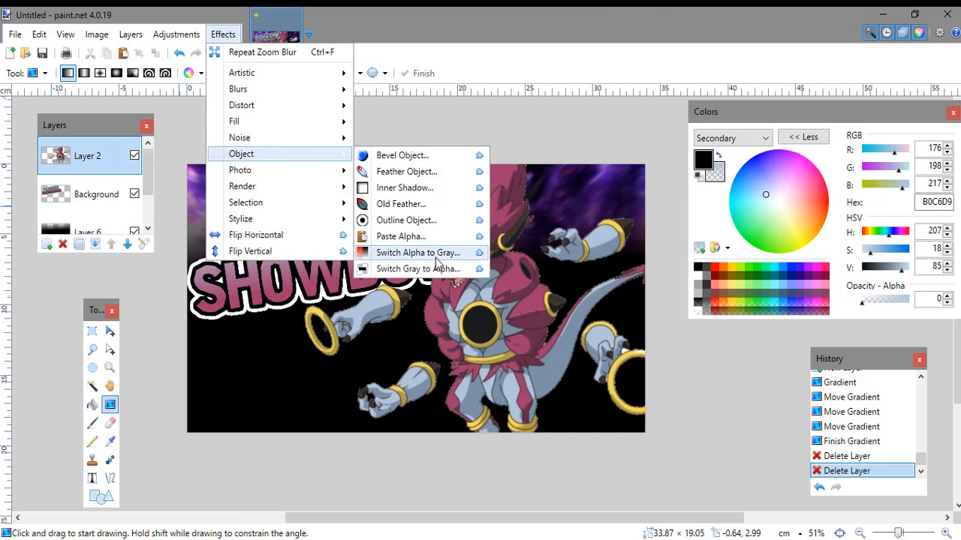
click(420, 226)
drag(455, 183, 172, 17)
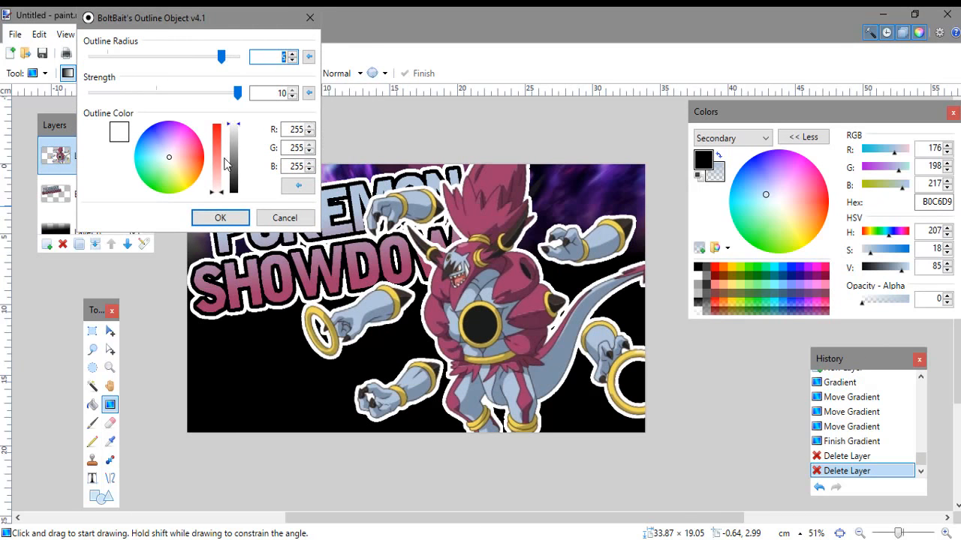
drag(241, 131, 238, 197)
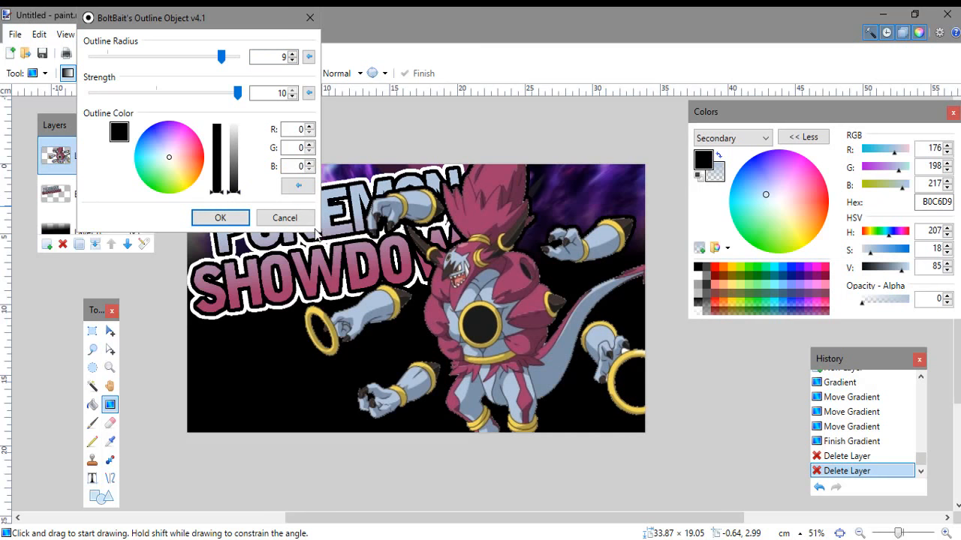
drag(237, 183, 242, 67)
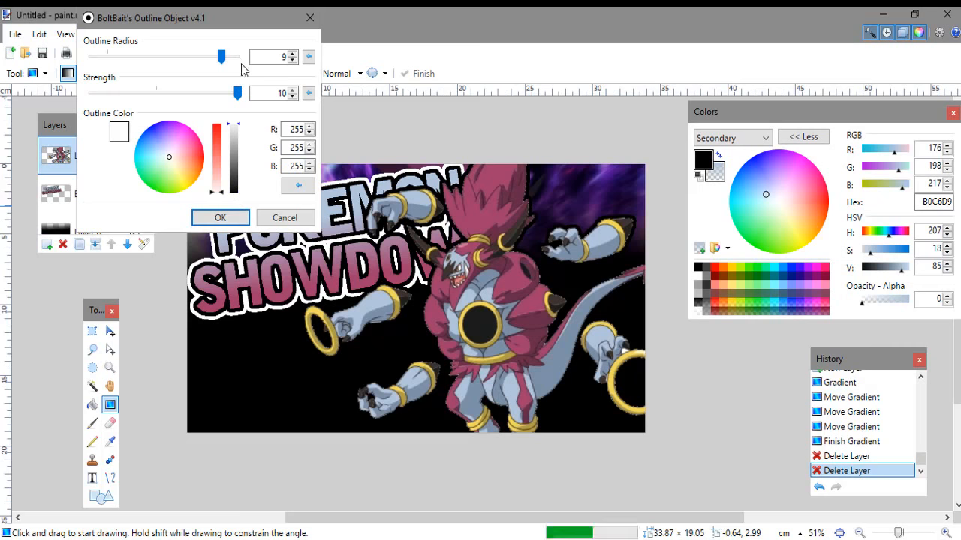
click(220, 218)
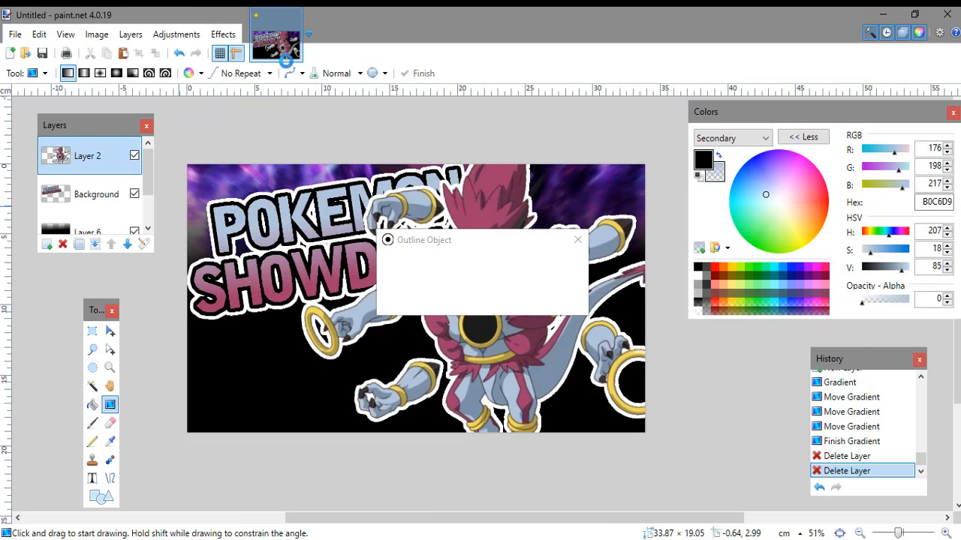
Step: Add a second Outline Object effect in black to Layer 2, with radius 9 and strength 10
click(223, 34)
mouse_move(253, 162)
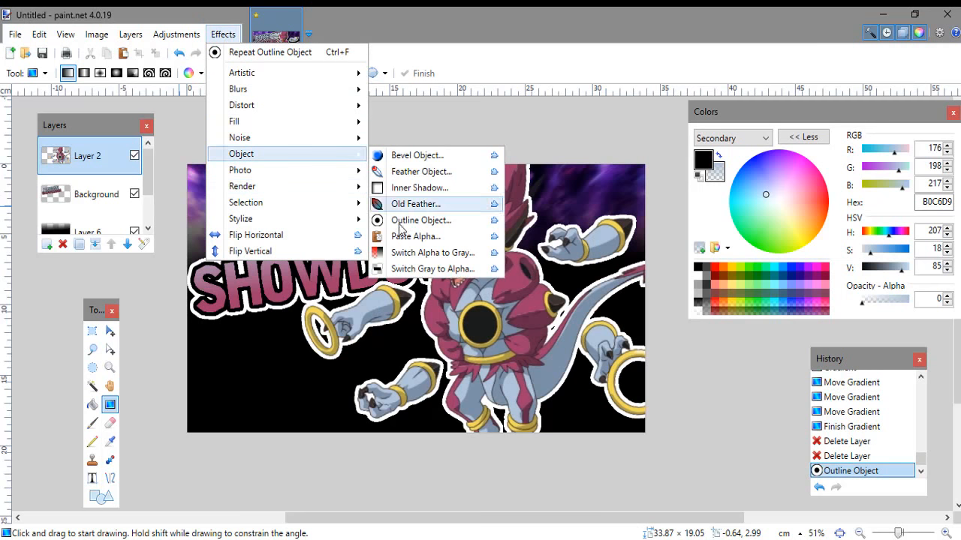
click(410, 219)
drag(390, 171, 141, 45)
drag(271, 159, 286, 232)
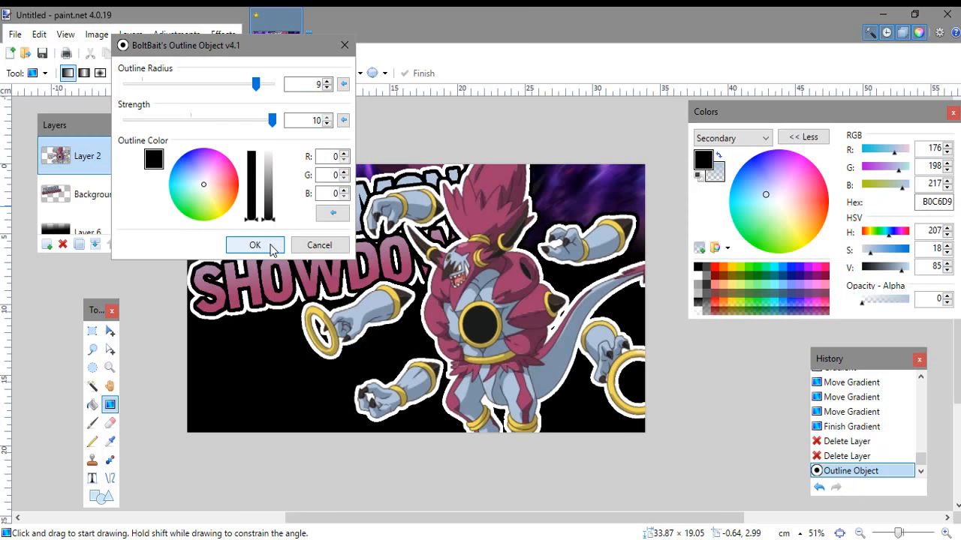
click(254, 246)
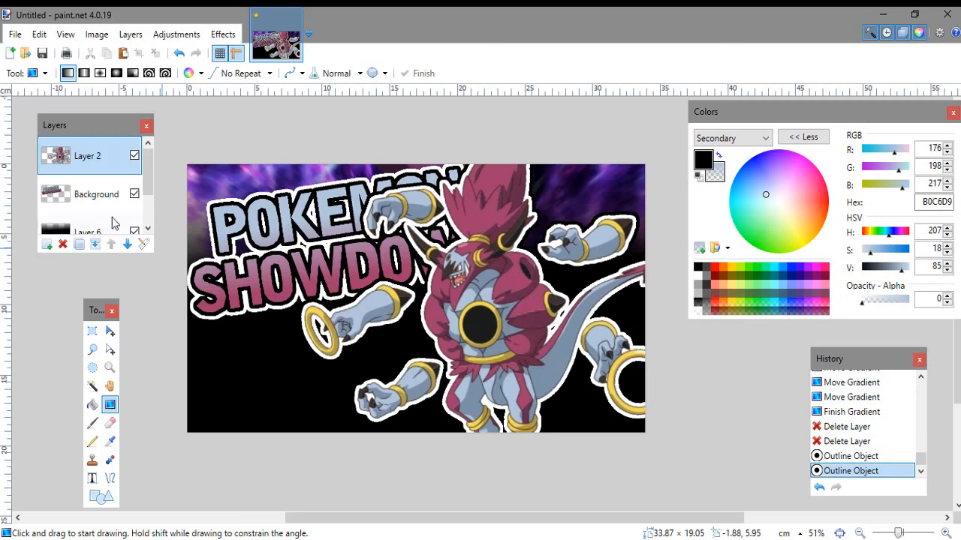
Step: Add a layer above Layer 2 and draw an upward black-to-transparent gradient from the canvas bottom, about 7.38 cm long at about 94°
scroll(113, 218, down, 1)
scroll(112, 214, up, 1)
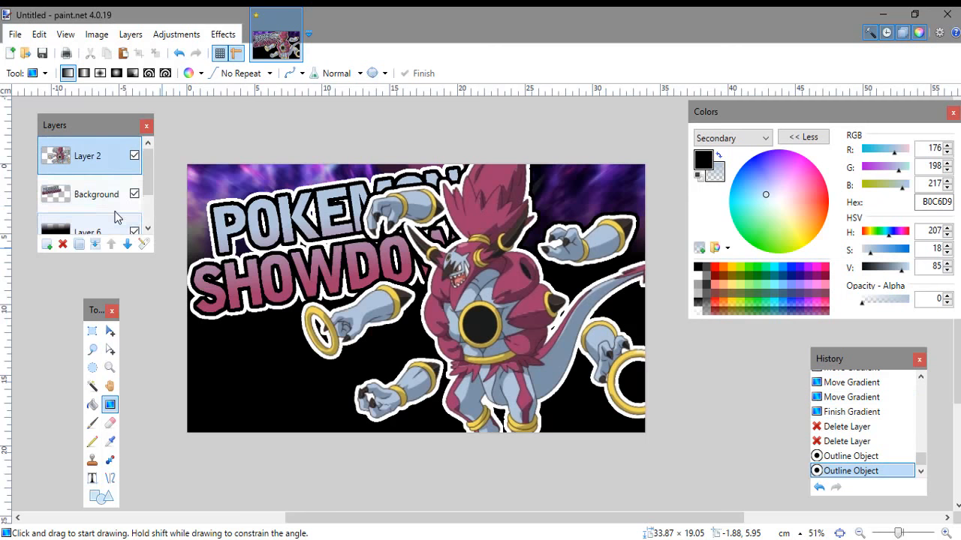
click(49, 244)
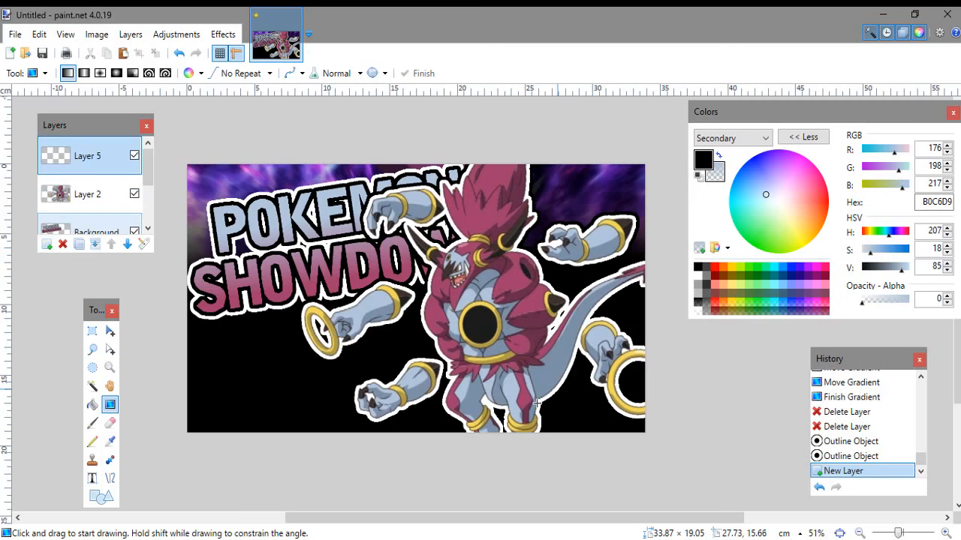
drag(486, 441, 469, 329)
drag(486, 441, 485, 426)
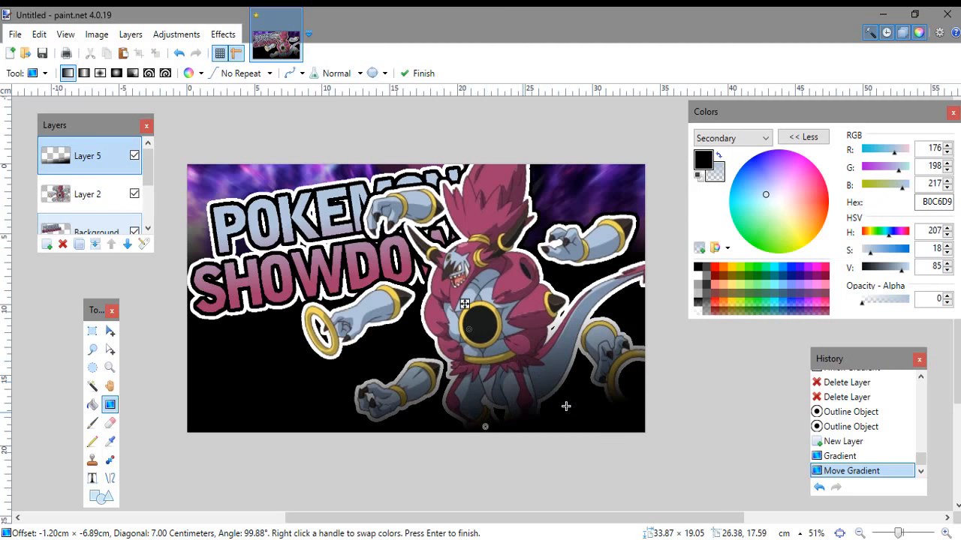
mouse_move(469, 328)
mouse_down()
mouse_move(481, 325)
mouse_move(479, 312)
mouse_up()
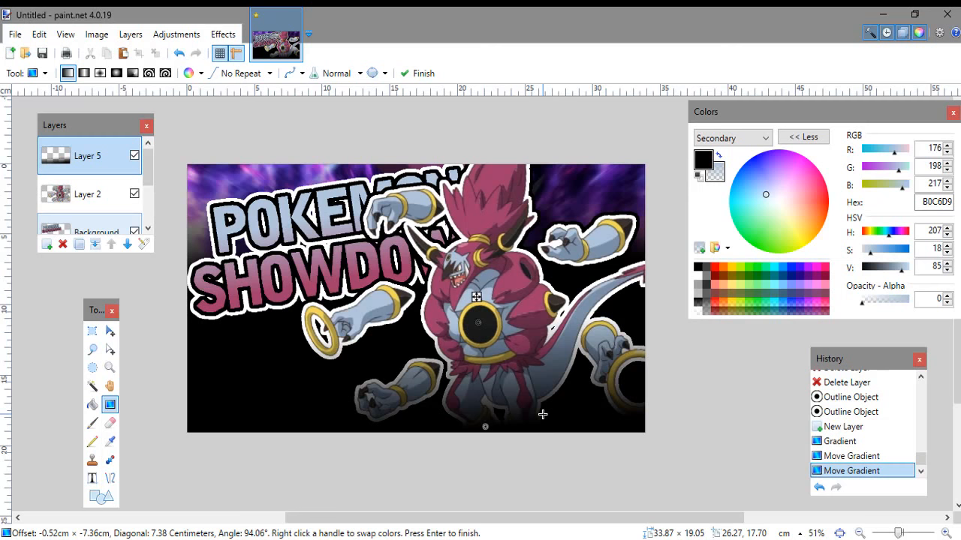
Step: Finish the gradient and add a new layer directly above the darkening gradient on Layer 6
drag(148, 158, 153, 217)
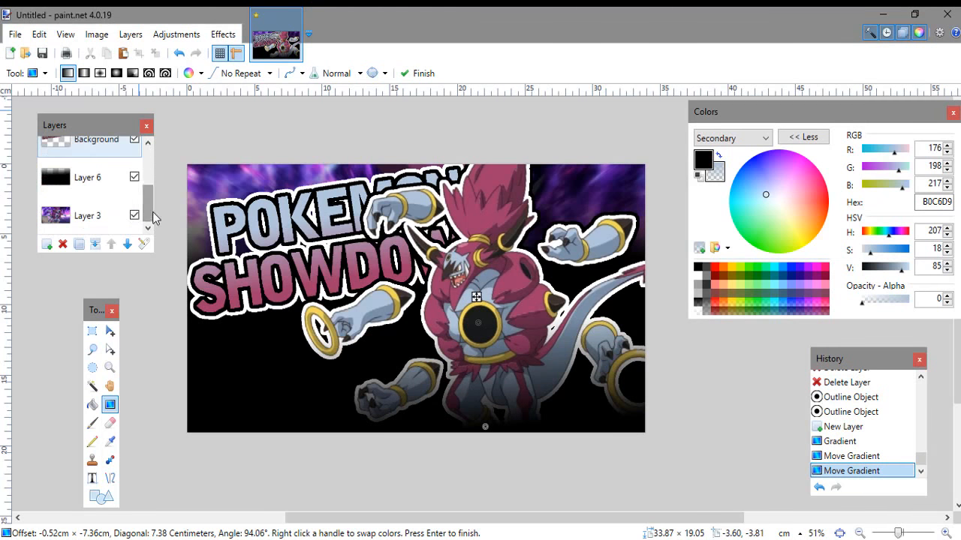
click(103, 217)
click(72, 216)
scroll(121, 205, up, 3)
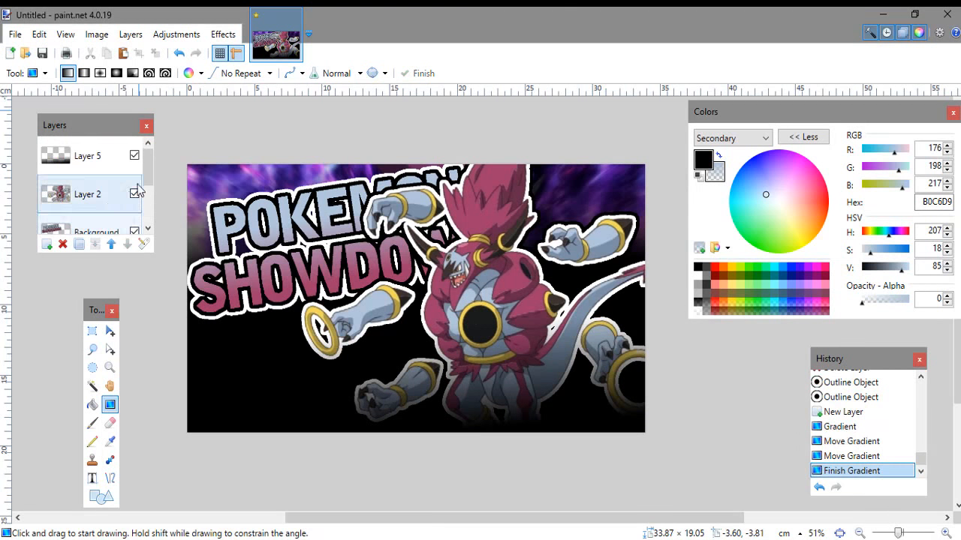
drag(151, 175, 147, 207)
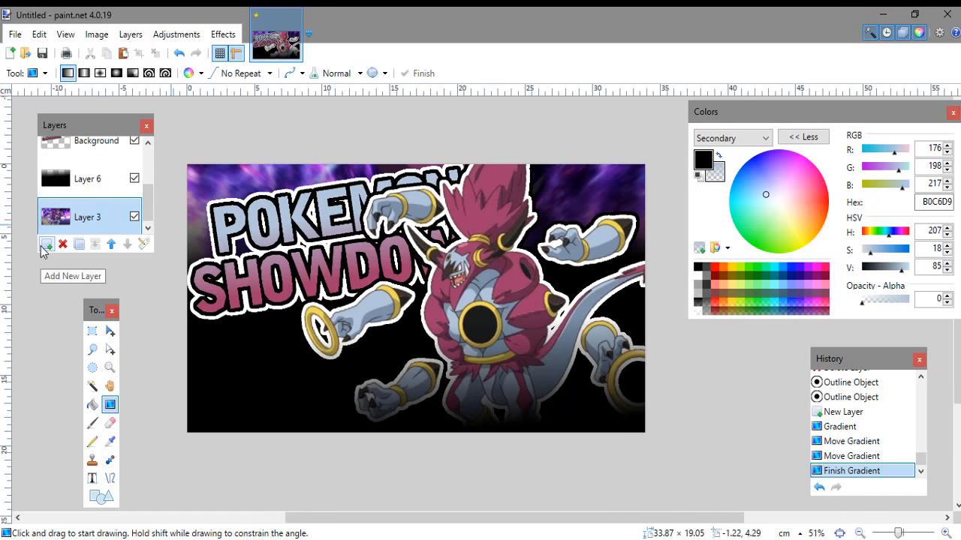
click(61, 187)
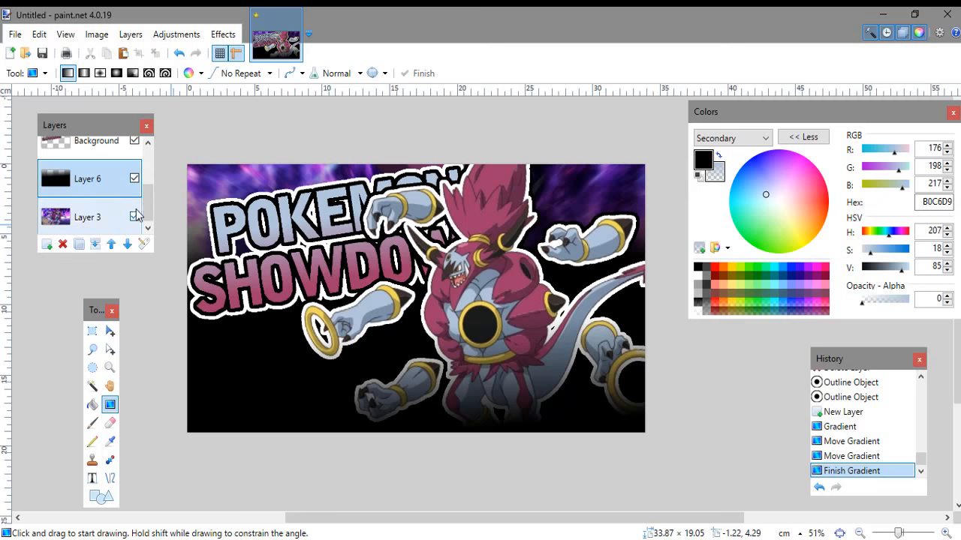
click(47, 244)
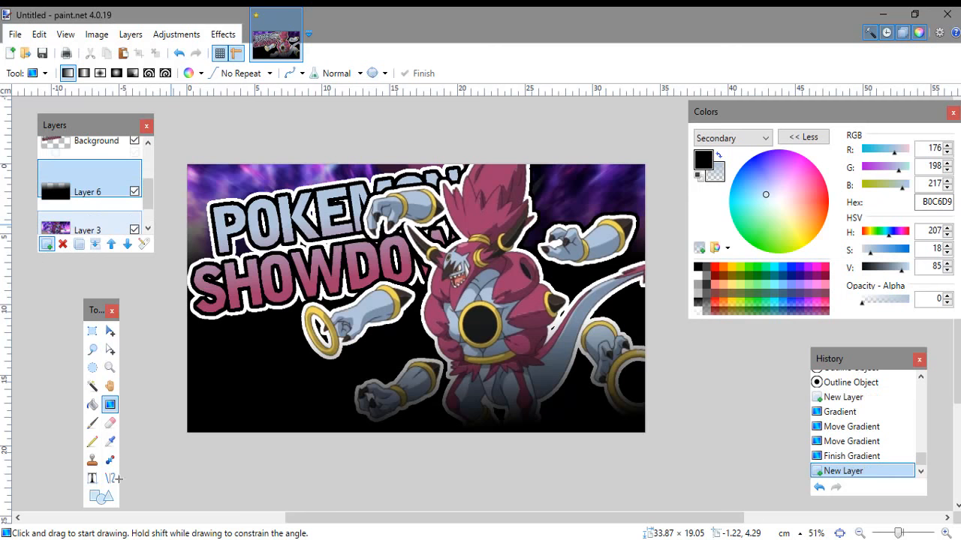
Step: Choose the Shapes tool with a rectangle, white as the primary colour and a brush width of 25
click(97, 497)
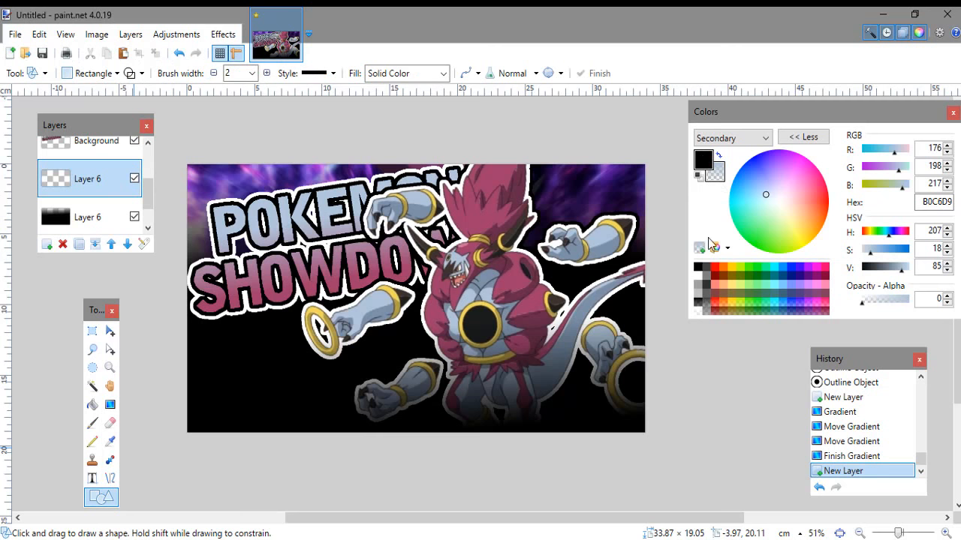
click(698, 268)
click(700, 277)
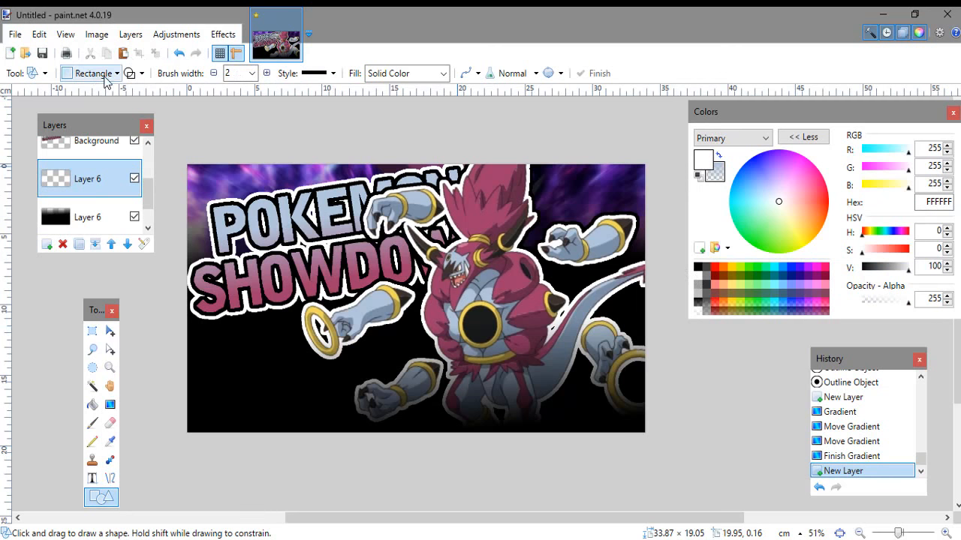
click(105, 75)
click(80, 117)
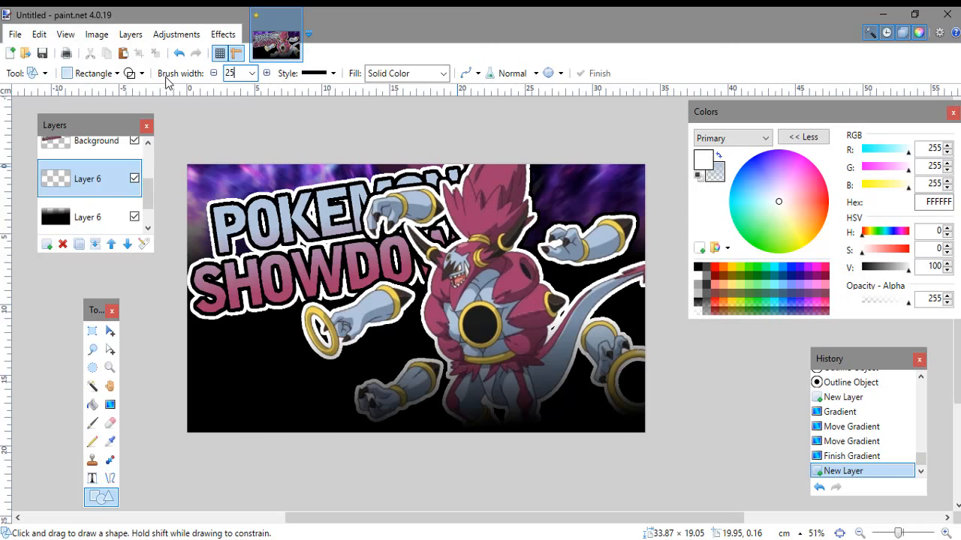
Step: Draw a white rectangular border on the new layer along the canvas edges, about 33.89 × 19.13 cm, and finish it
mouse_move(195, 179)
mouse_down()
mouse_move(328, 269)
mouse_move(644, 433)
mouse_up()
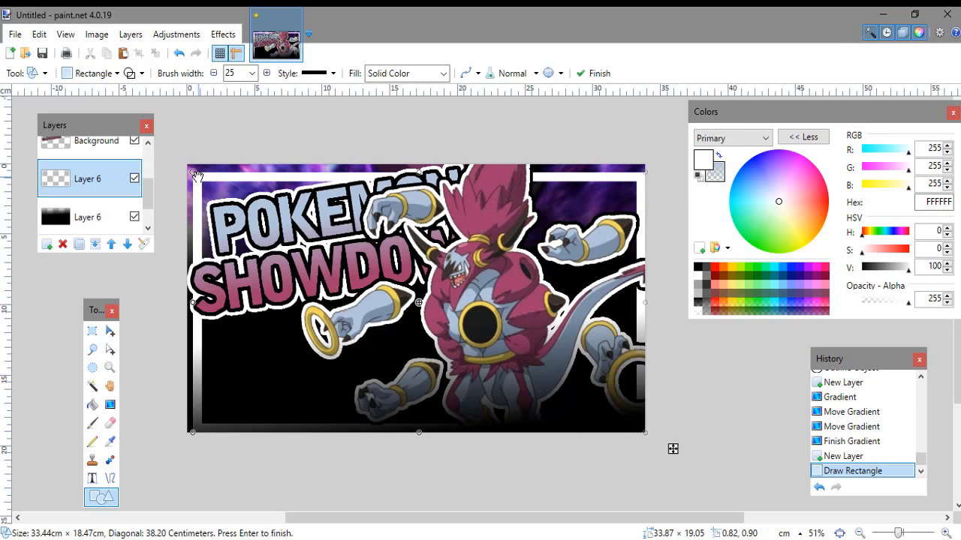
drag(194, 173, 190, 165)
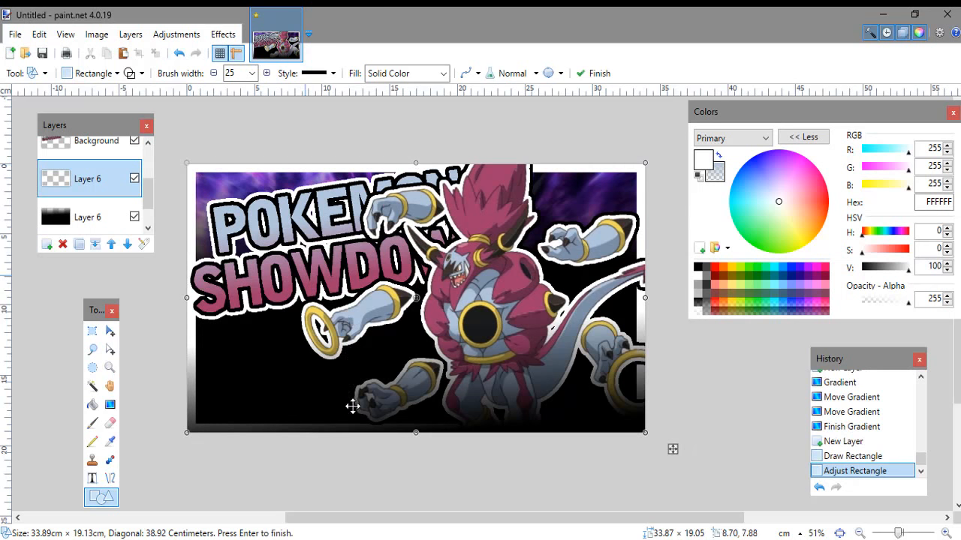
click(364, 507)
scroll(507, 428, down, 3)
scroll(425, 422, up, 3)
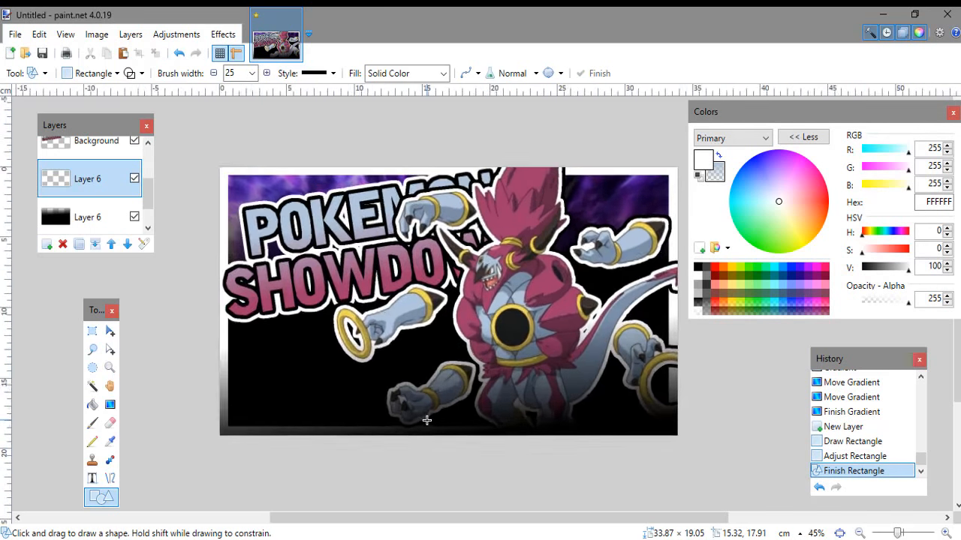
scroll(428, 435, right, 1)
scroll(428, 435, up, 1)
scroll(429, 435, down, 1)
scroll(420, 425, down, 1)
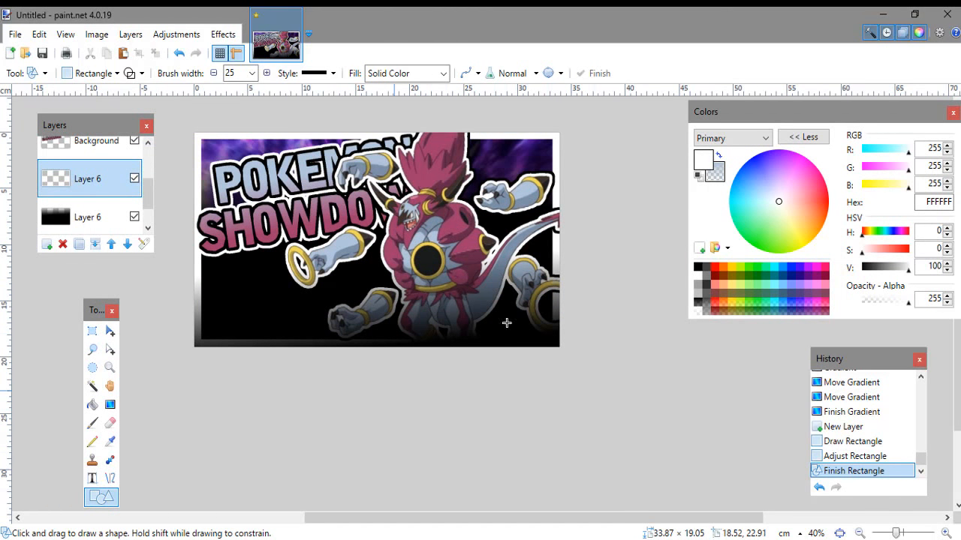
scroll(491, 313, up, 1)
Step: Switch to Chrome and search Google Images for "sunburst" in place of the Hoopa query
key(alt+Tab)
scroll(267, 212, up, 5)
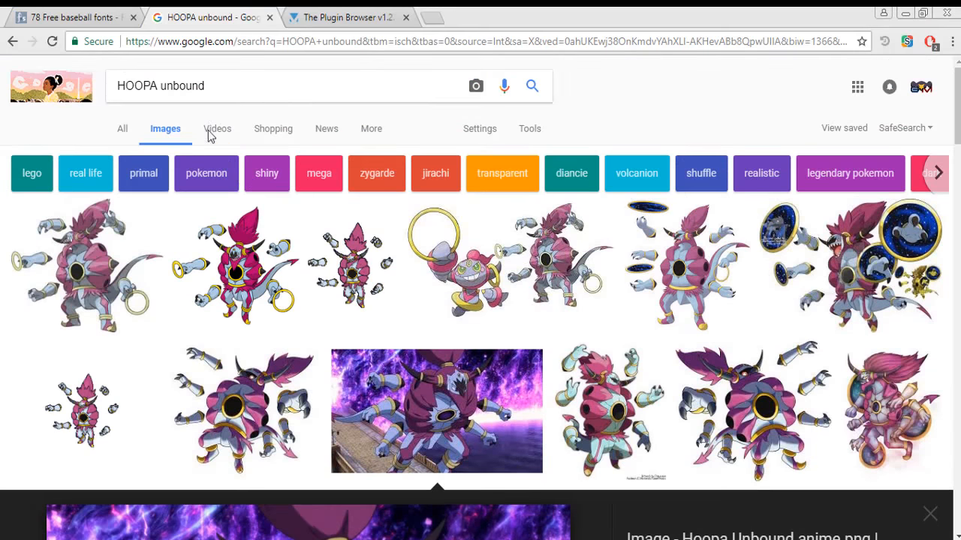
key(ctrl+a)
text(subburst)
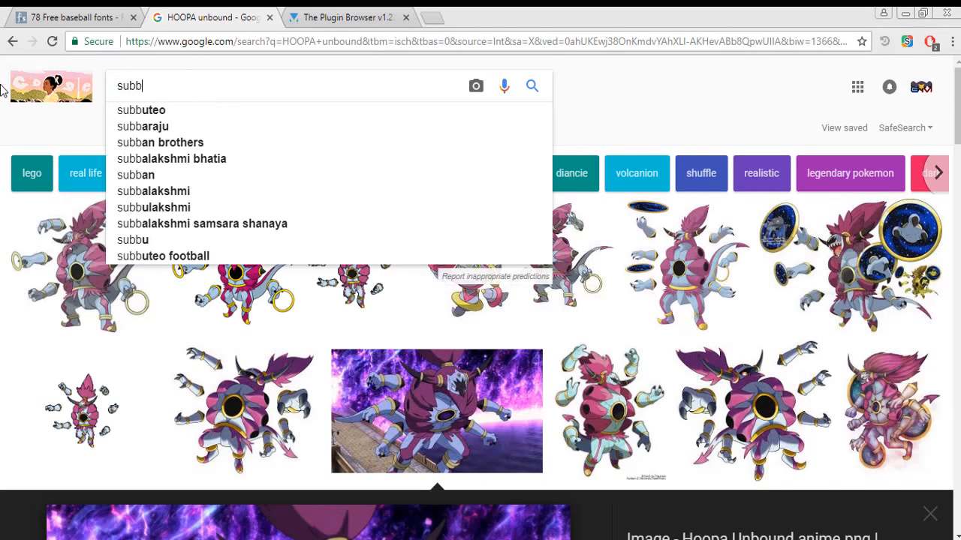
key(BackSpace)
key(BackSpace)
key(BackSpace)
text(st)
key(Return)
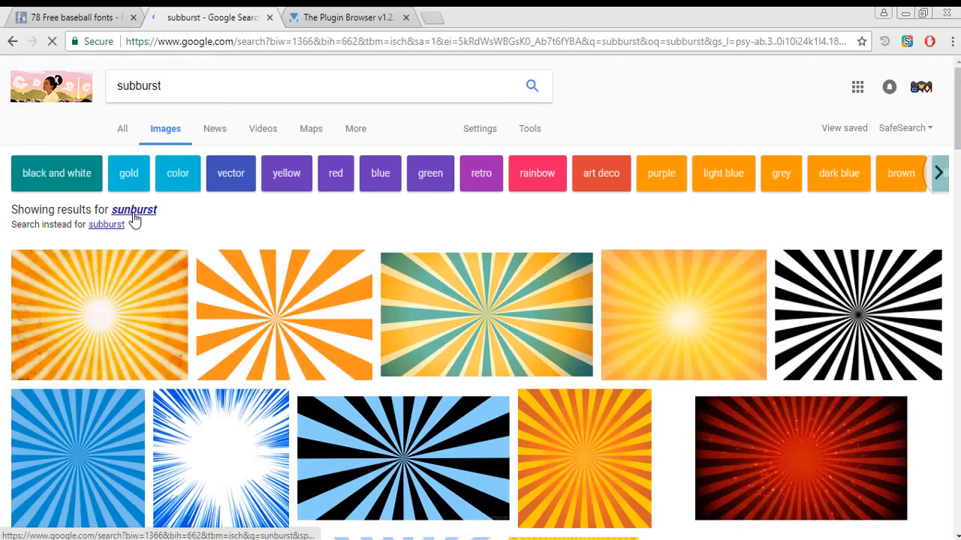
click(133, 213)
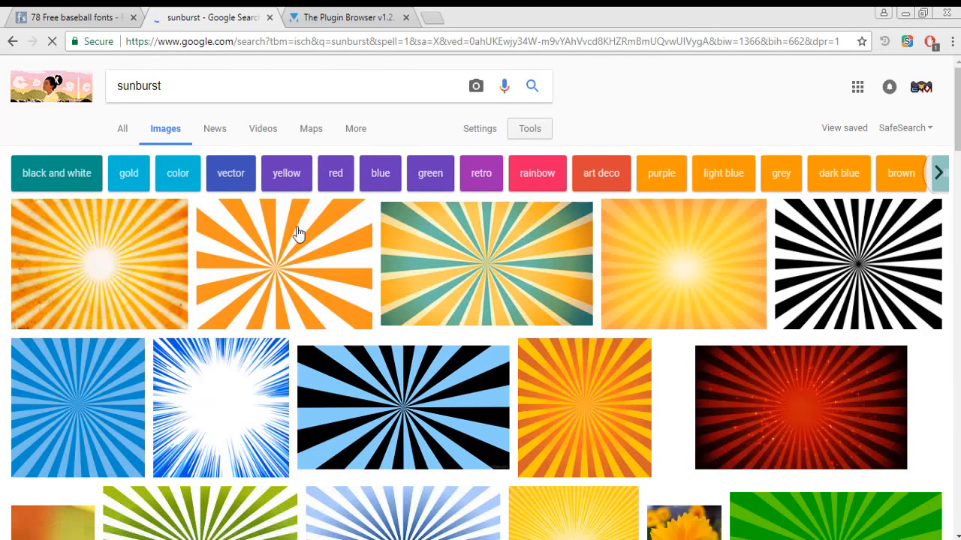
Step: Filter the sunburst image results to transparent images
click(530, 129)
click(179, 155)
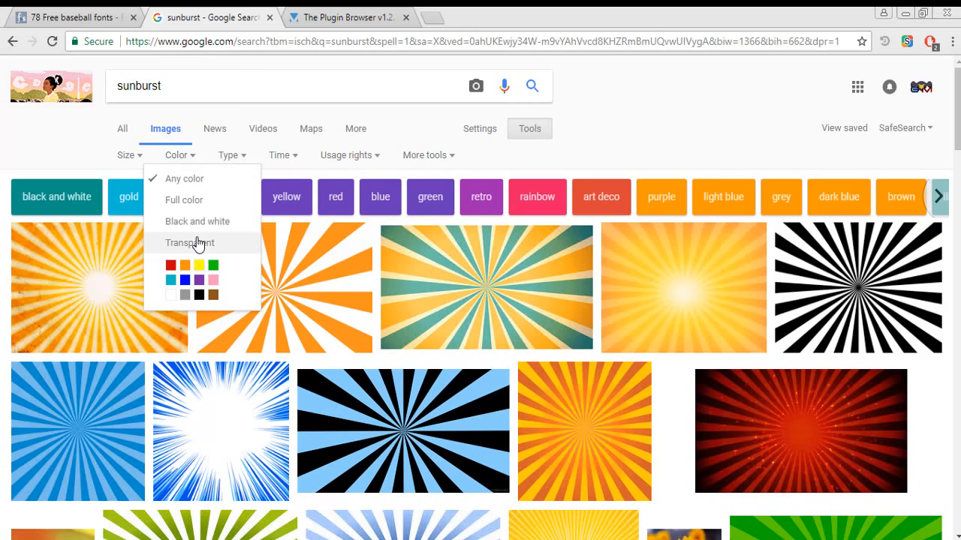
click(197, 243)
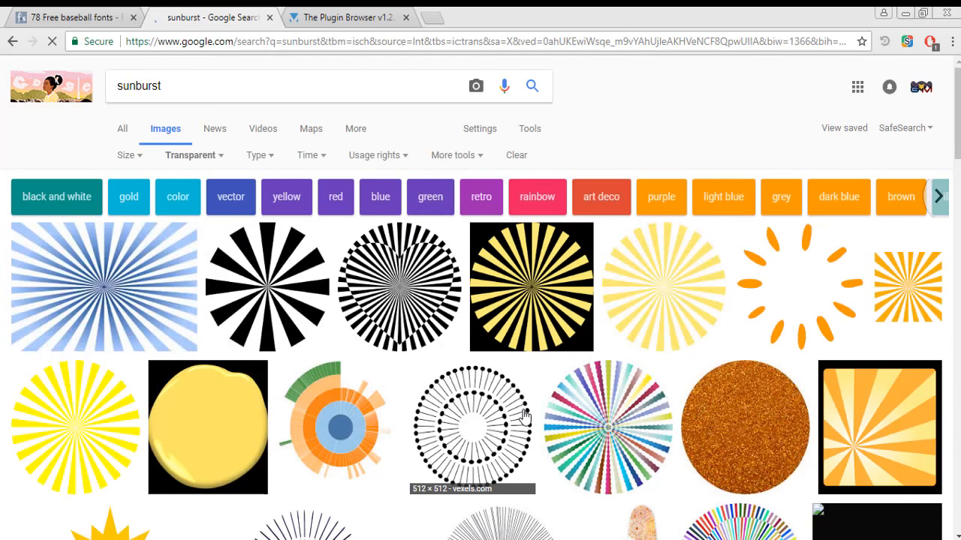
Step: Open the blue "Clipart - Cool Sunburst" image from the search results and copy it
scroll(525, 418, down, 1)
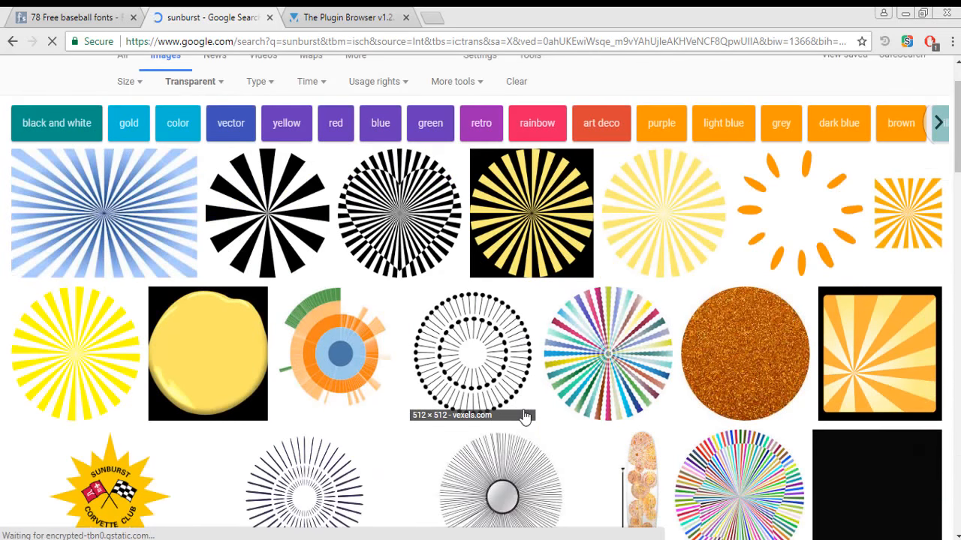
click(120, 238)
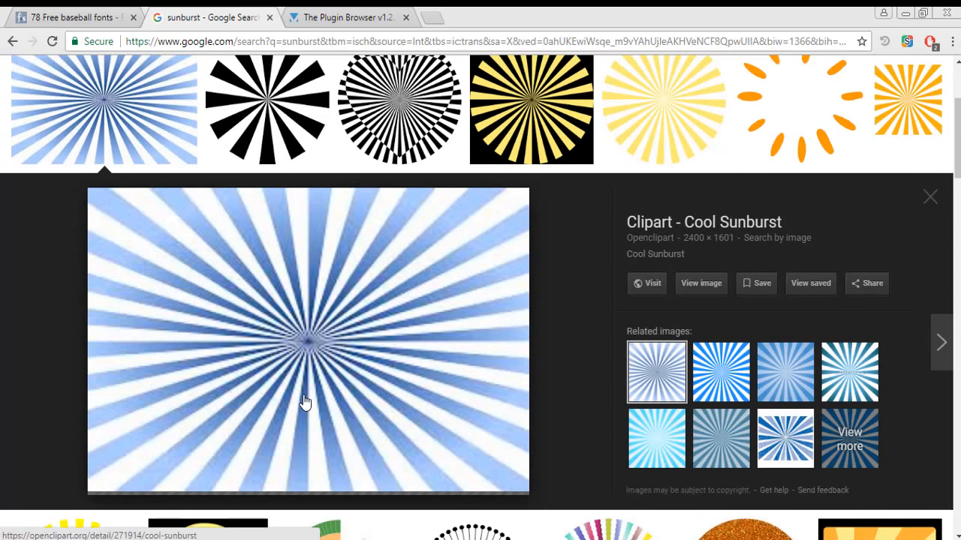
right_click(303, 396)
click(351, 302)
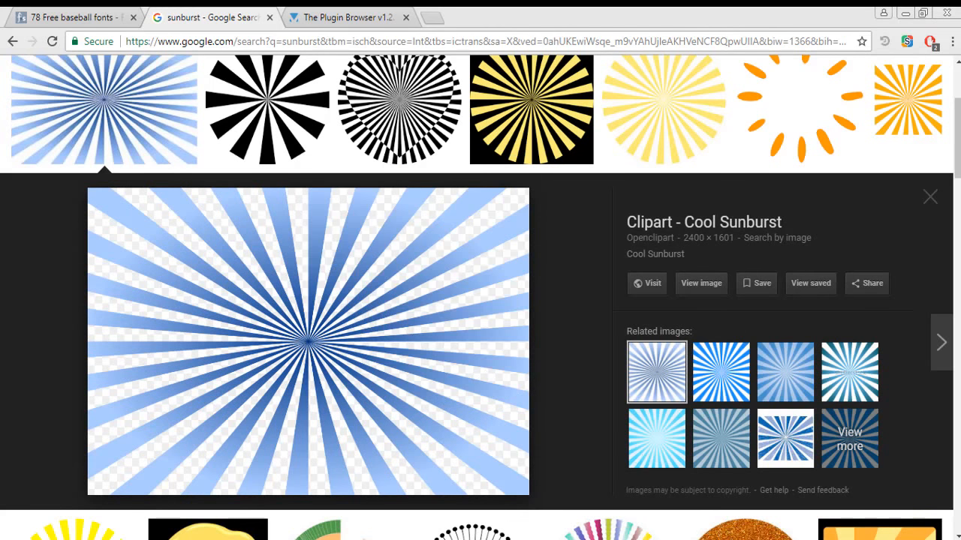
Step: Switch to paint.net and try the copied sunburst on a new layer behind Hoopa, keeping the canvas size, and delete that layer
key(alt+Tab)
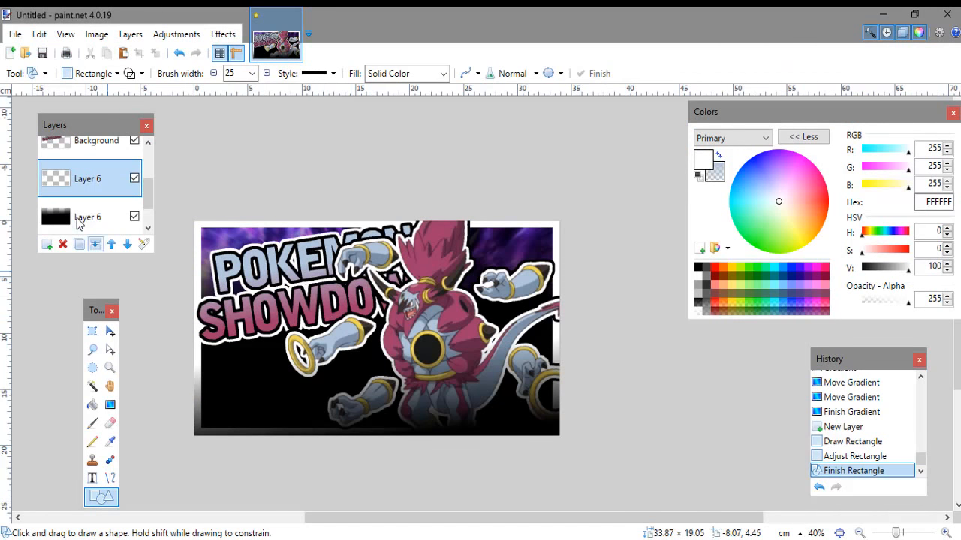
key(ctrl+v)
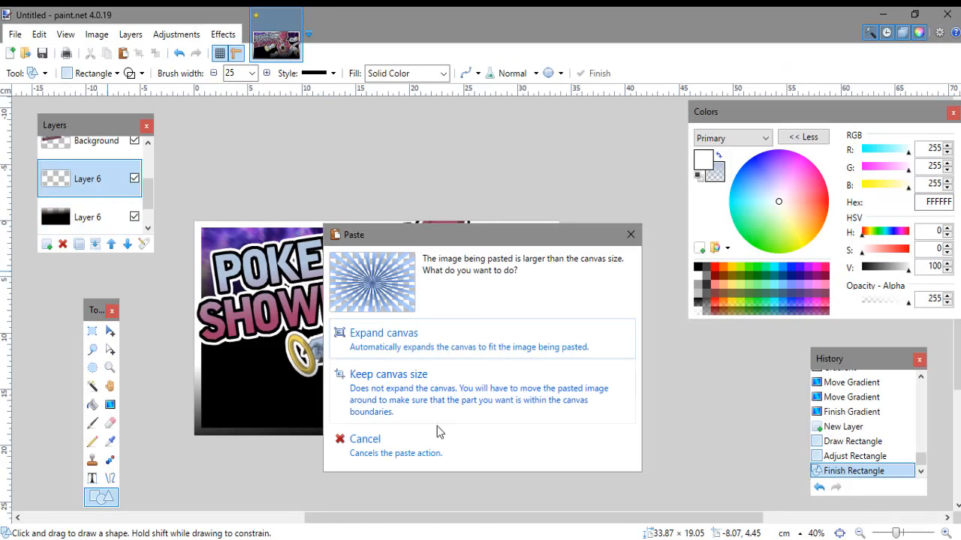
click(438, 432)
click(46, 245)
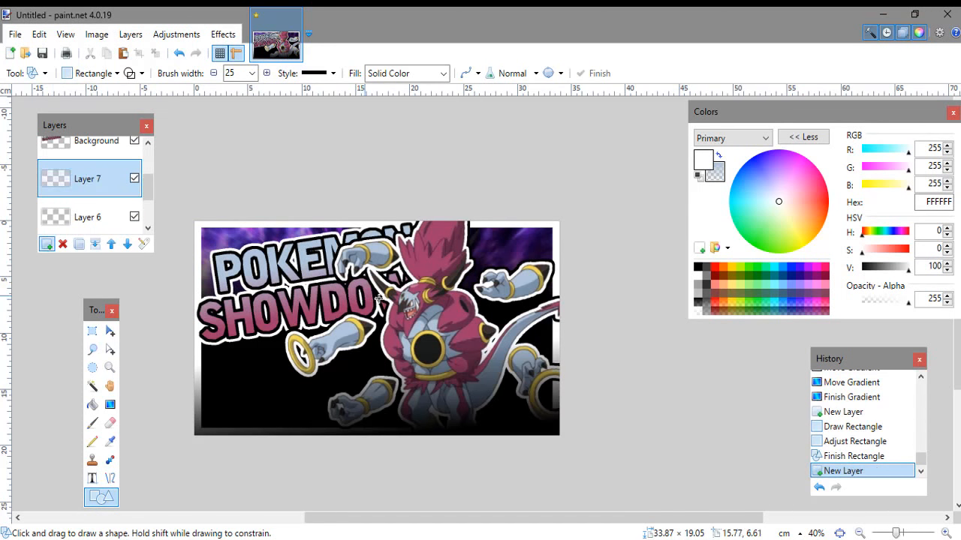
key(ctrl+v)
click(412, 393)
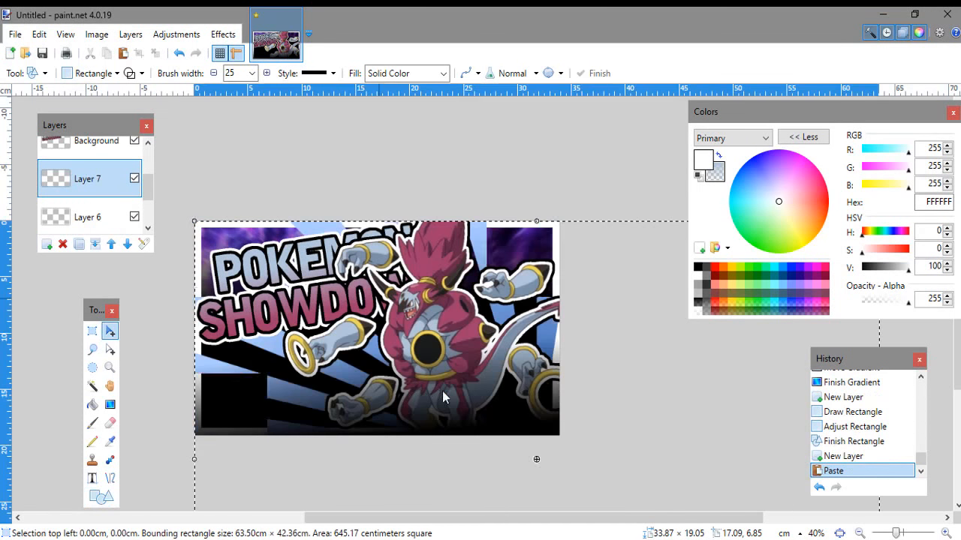
drag(320, 292, 275, 241)
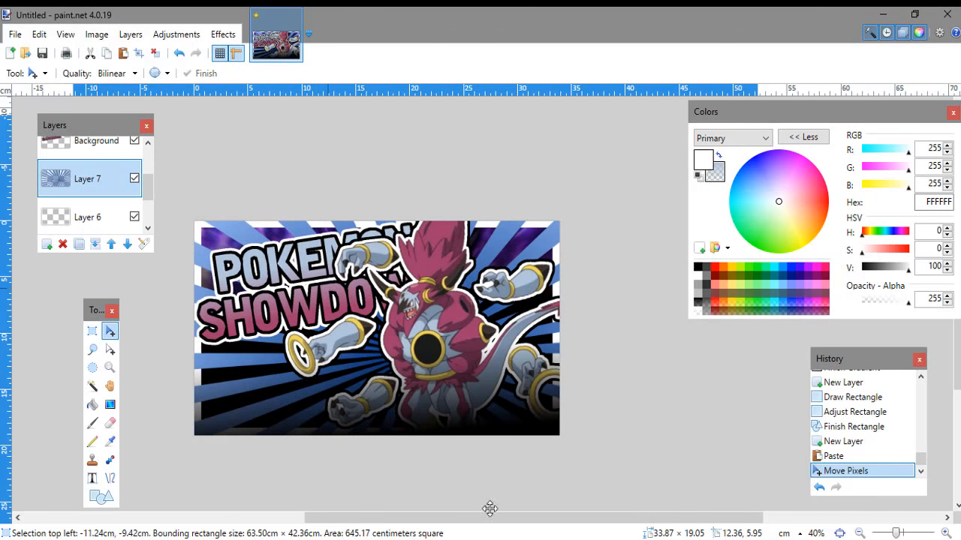
key(ctrl+d)
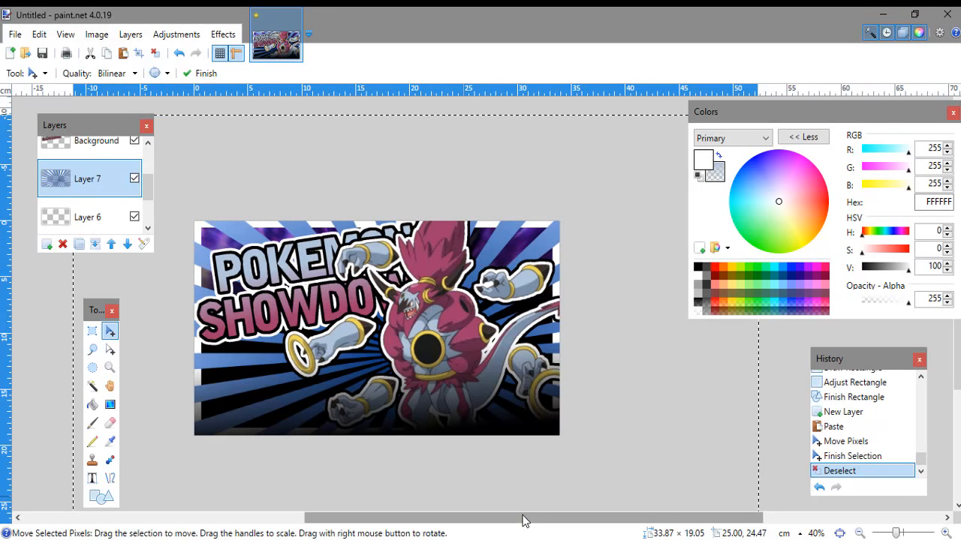
click(63, 245)
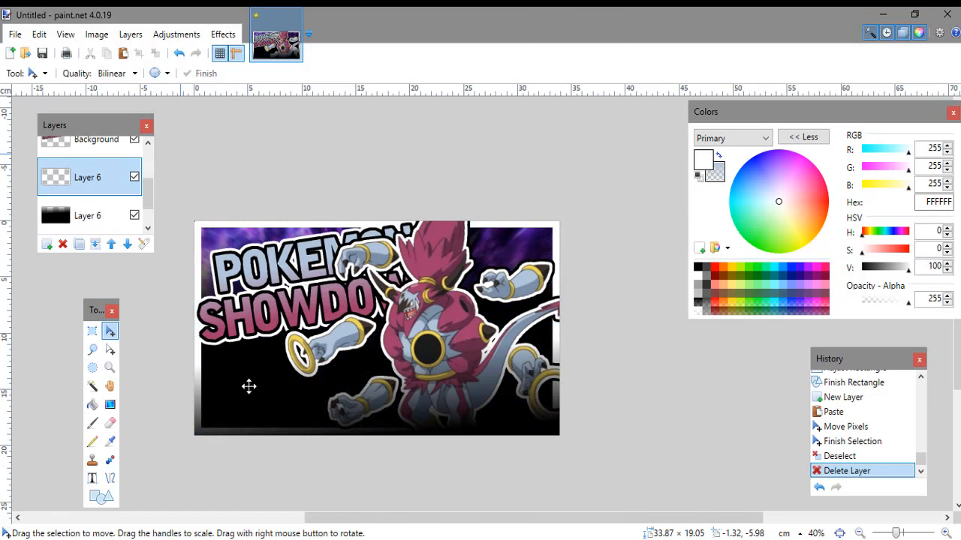
Step: Select the Hoopa figure on Layer 2 with a rectangular selection of about 27.46 × 19.05 cm and copy it
click(92, 331)
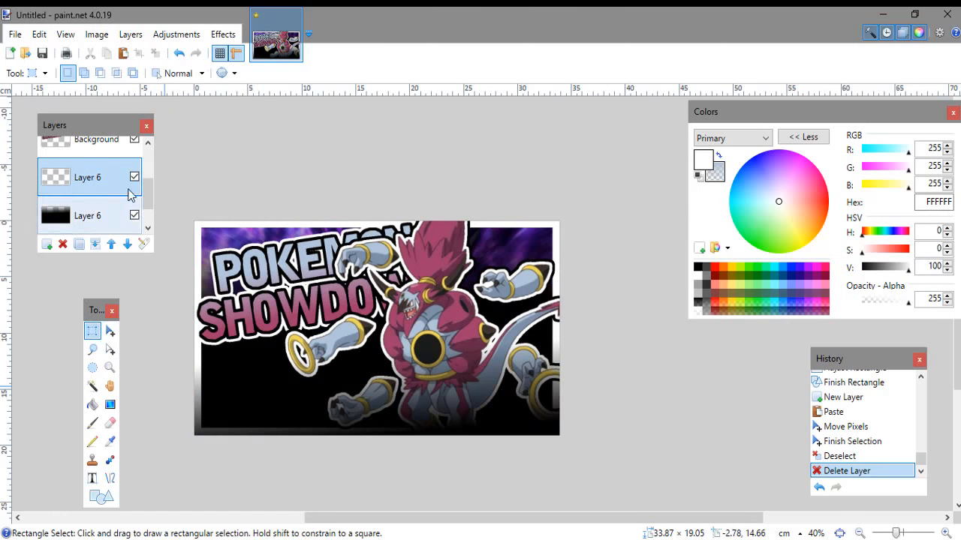
scroll(151, 188, up, 1)
scroll(150, 188, up, 1)
click(97, 180)
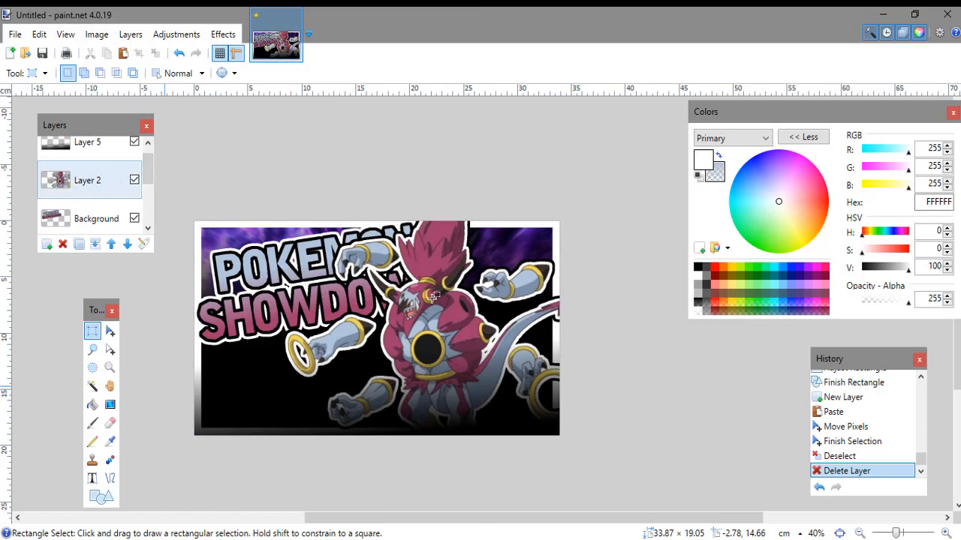
drag(264, 189, 604, 481)
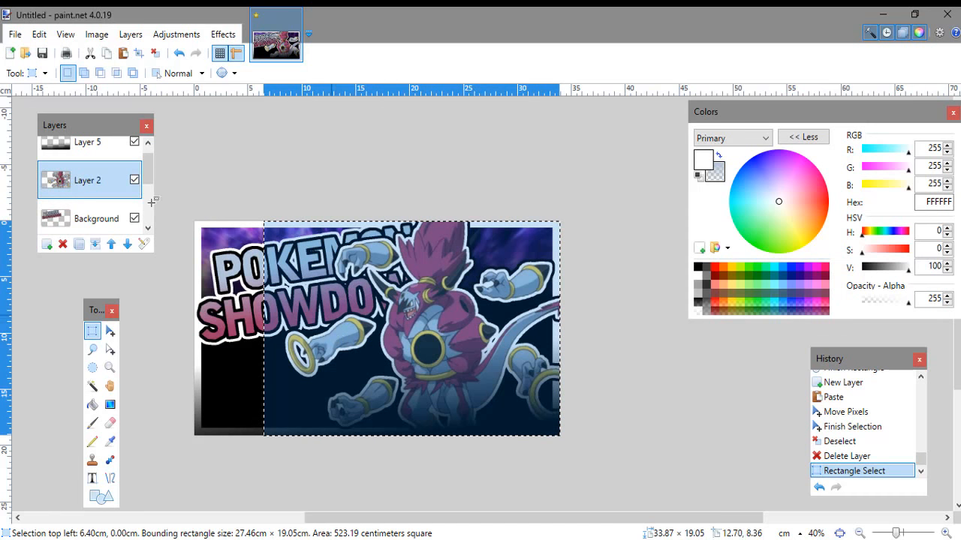
Step: Paste the Hoopa copy onto a new layer above the border layer, enlarge it, position it behind the original and deselect
scroll(145, 185, down, 2)
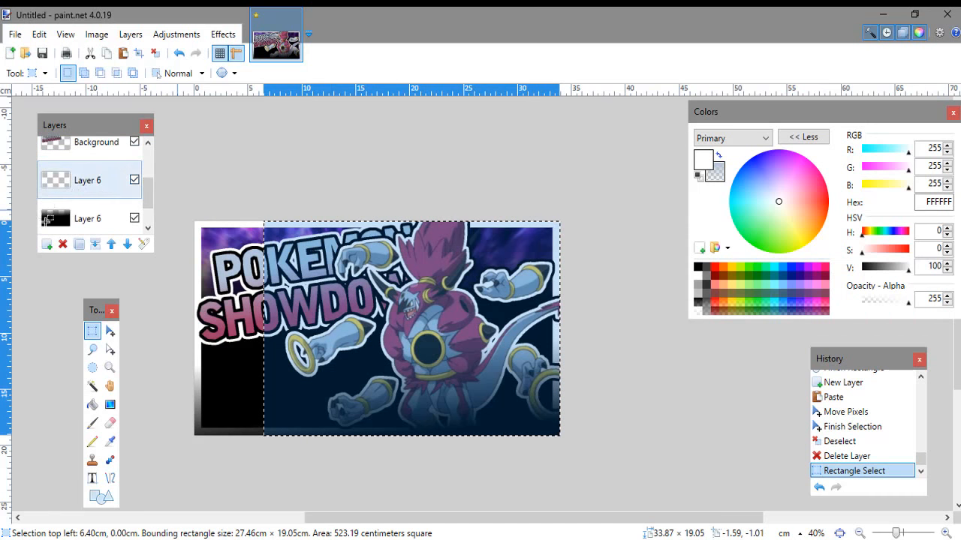
click(47, 244)
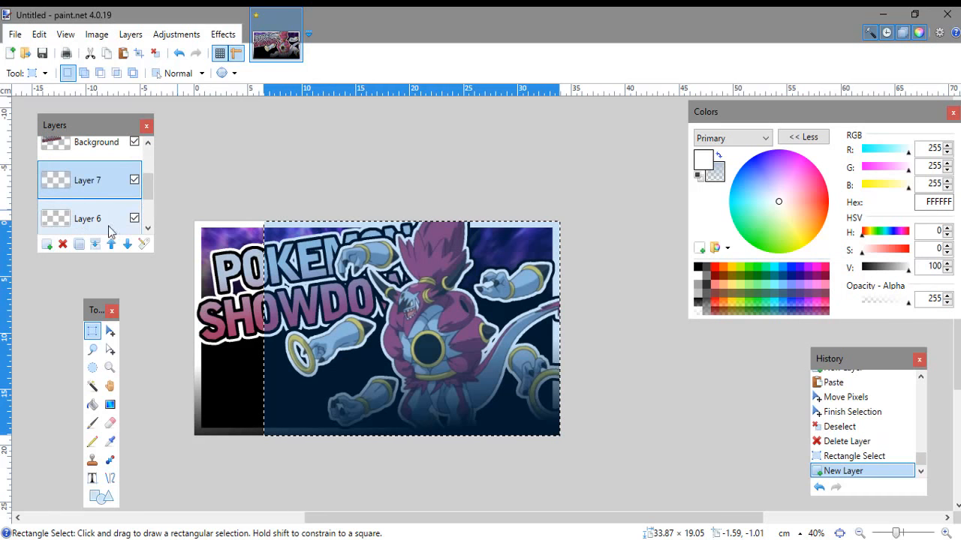
key(ctrl+v)
drag(176, 138, 135, 128)
drag(393, 385, 398, 423)
key(ctrl+d)
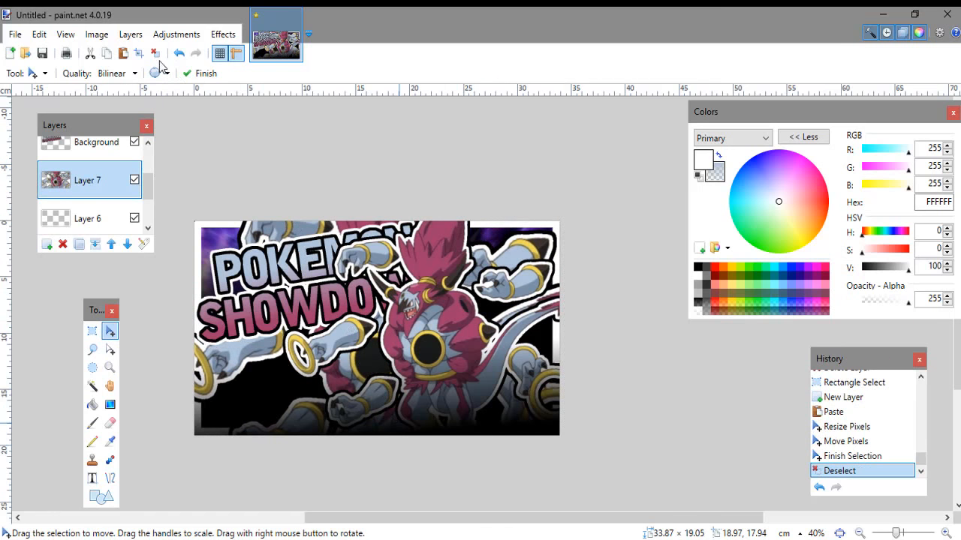
Step: Set the opacity of the enlarged Hoopa layer, Layer 7, to 60 in its layer properties
click(128, 38)
click(206, 191)
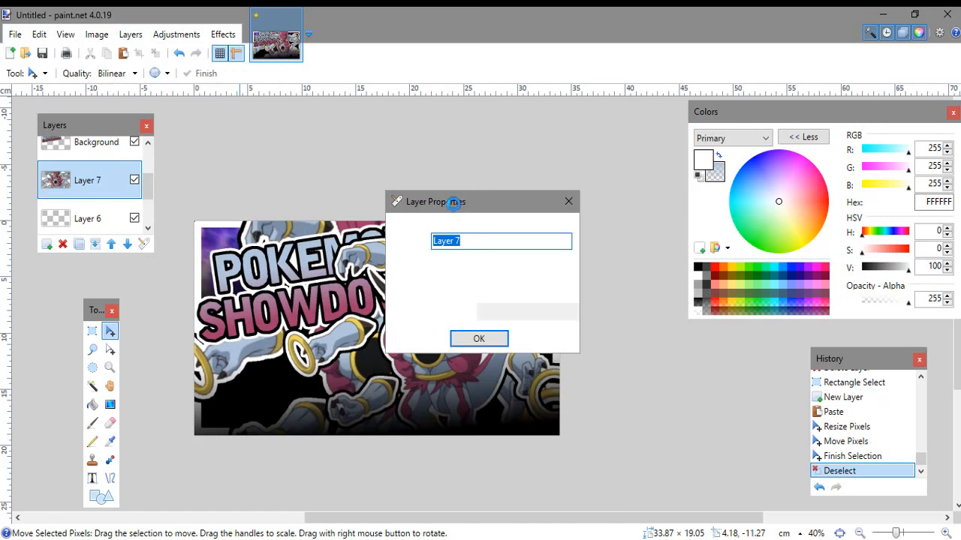
drag(444, 189, 380, 58)
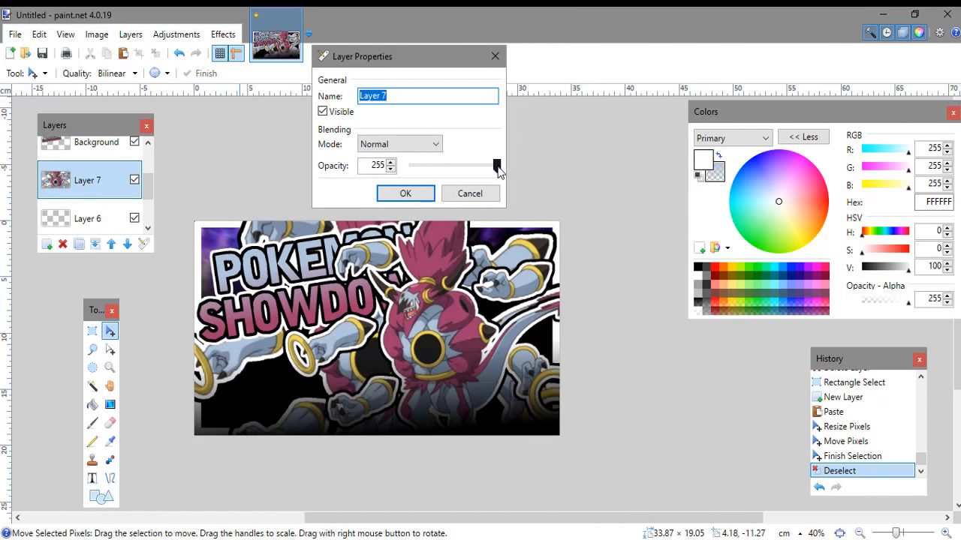
drag(497, 168, 434, 171)
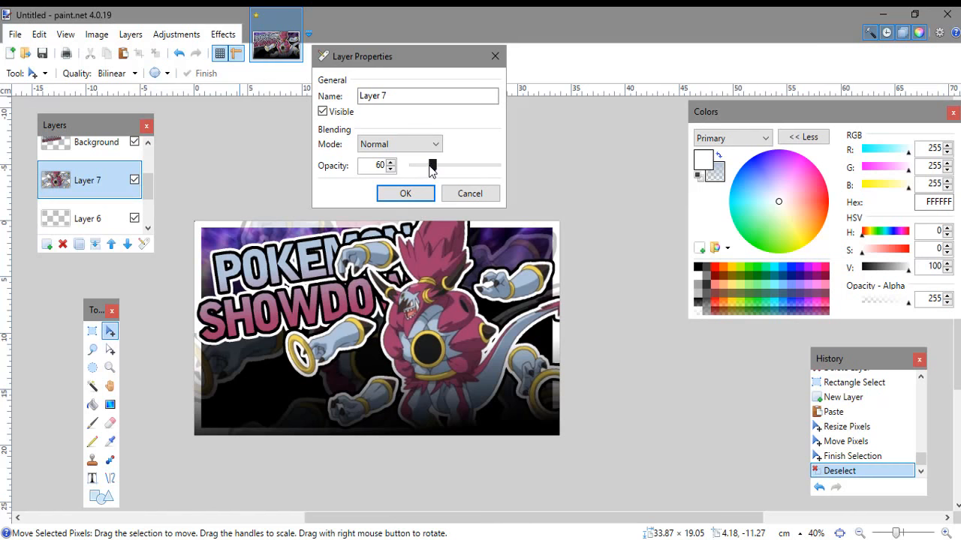
click(405, 194)
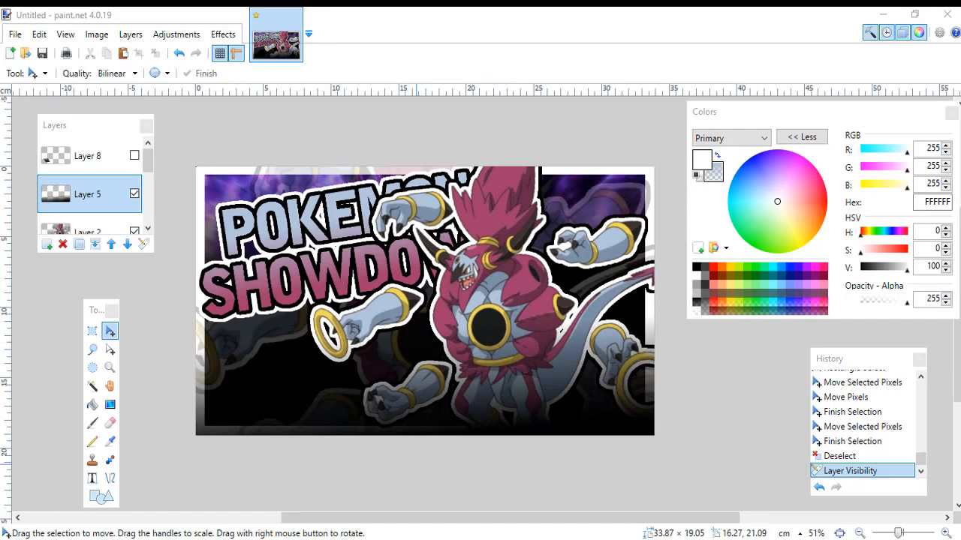
Step: Start saving the image as a new file in the DBA pictures folder with JPEG as the file type
click(15, 36)
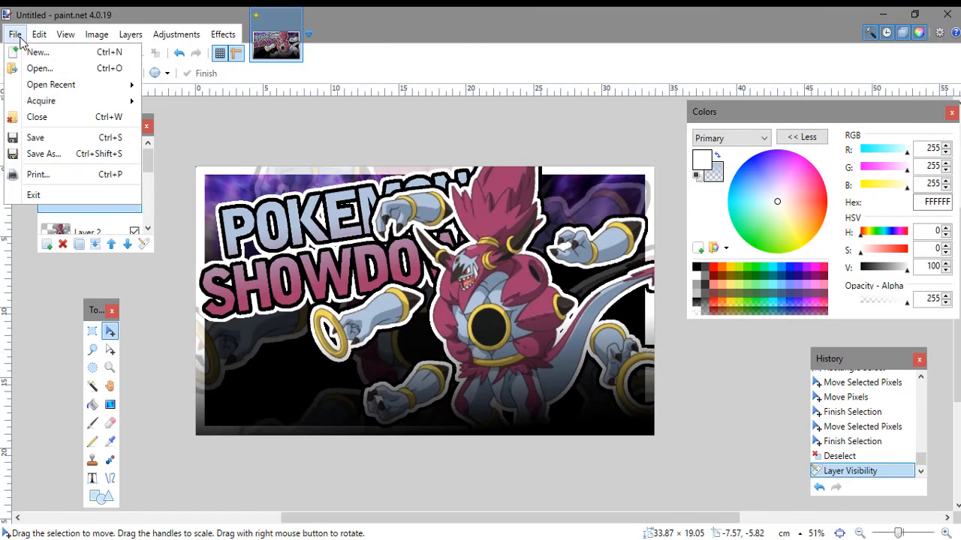
click(69, 153)
scroll(195, 300, down, 3)
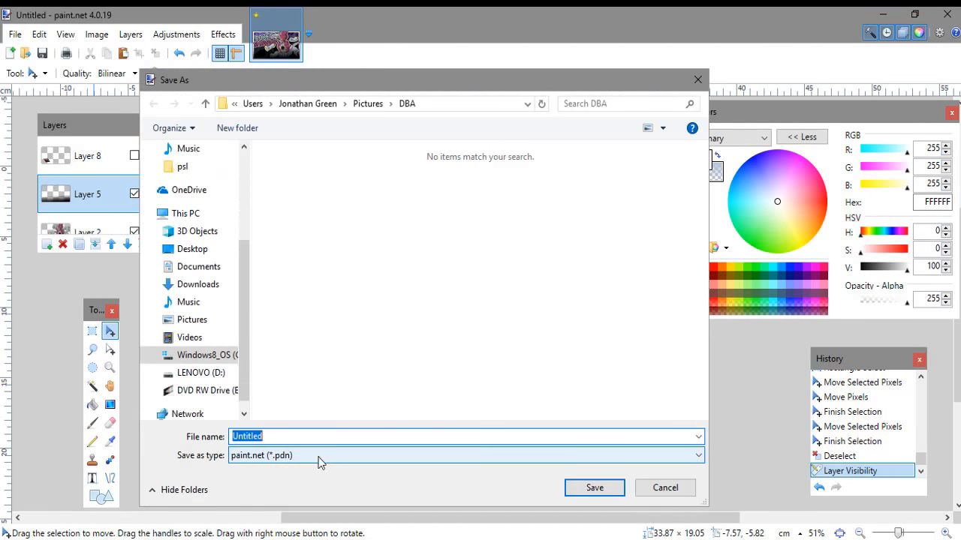
click(319, 456)
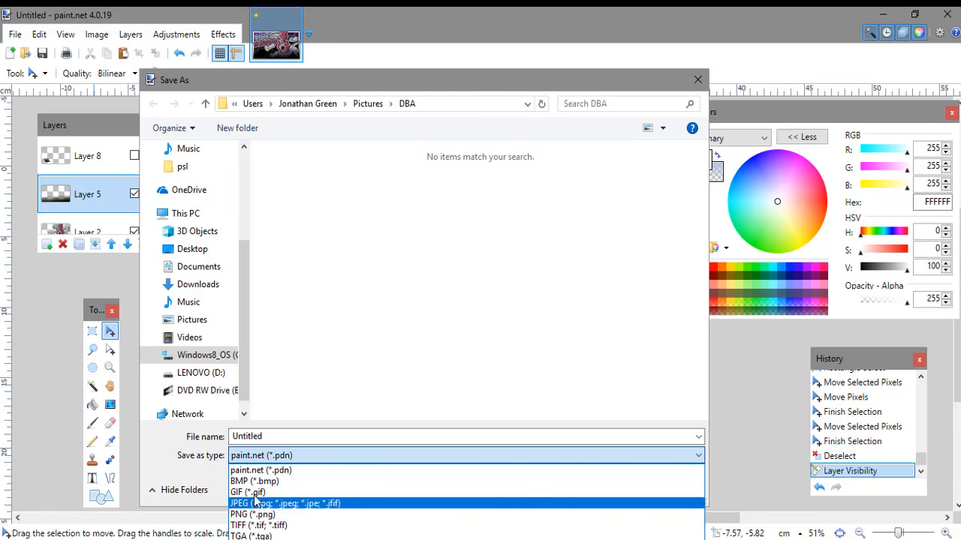
click(204, 508)
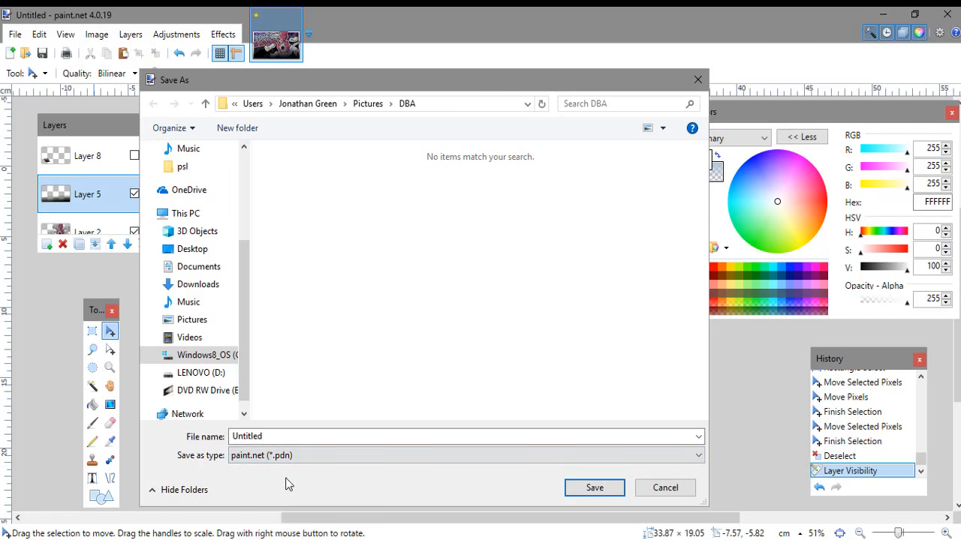
click(299, 459)
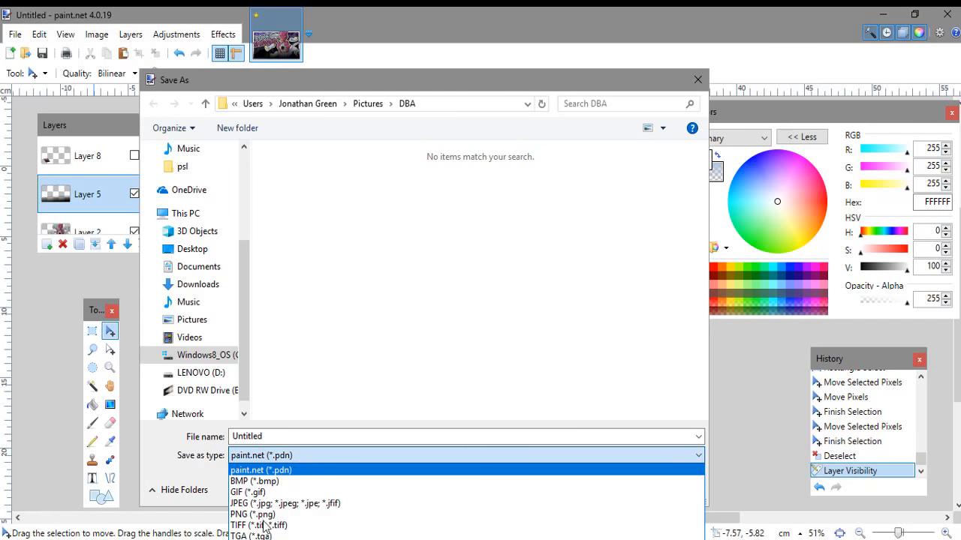
click(226, 488)
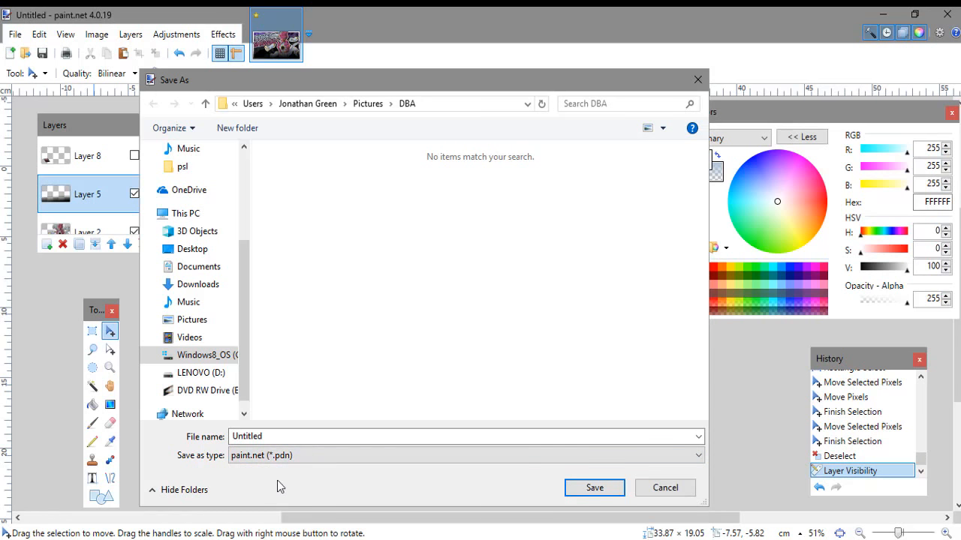
click(293, 438)
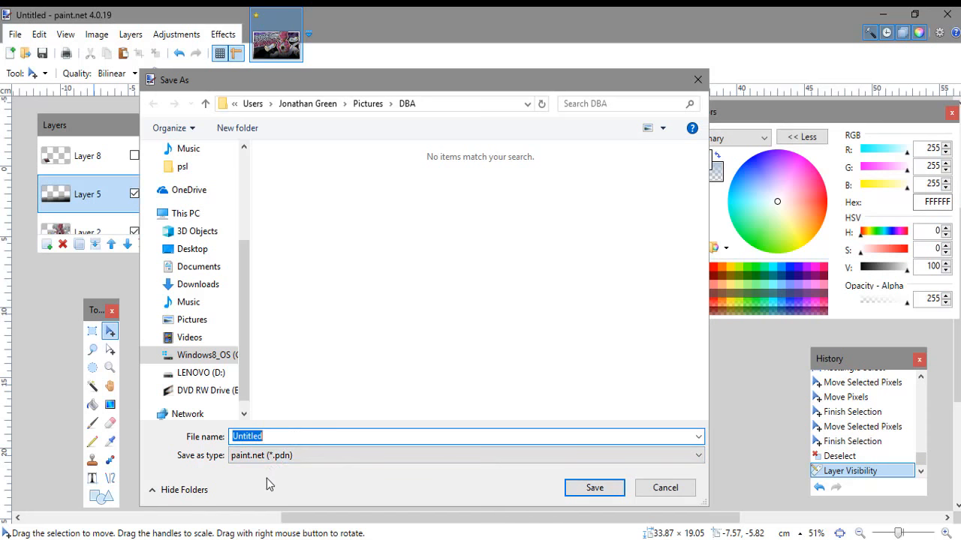
click(289, 455)
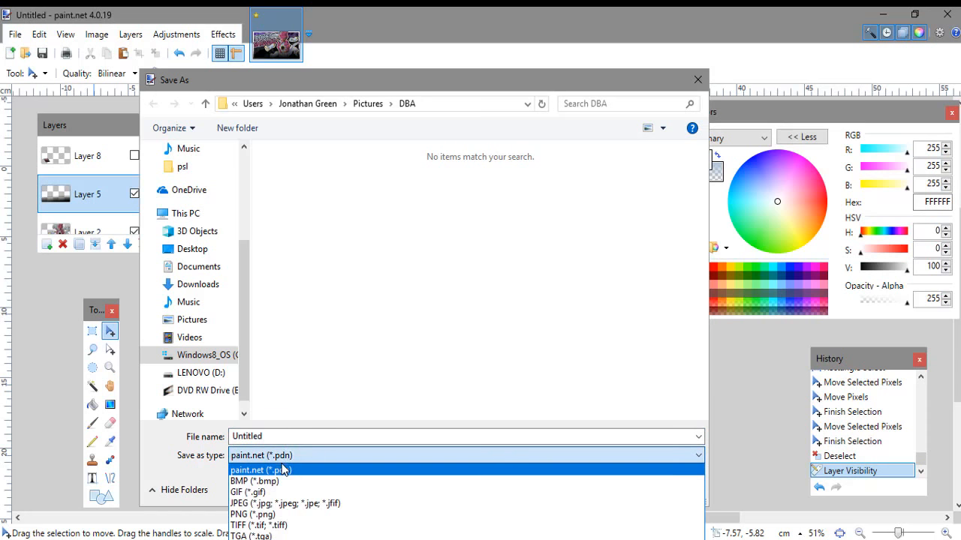
click(267, 507)
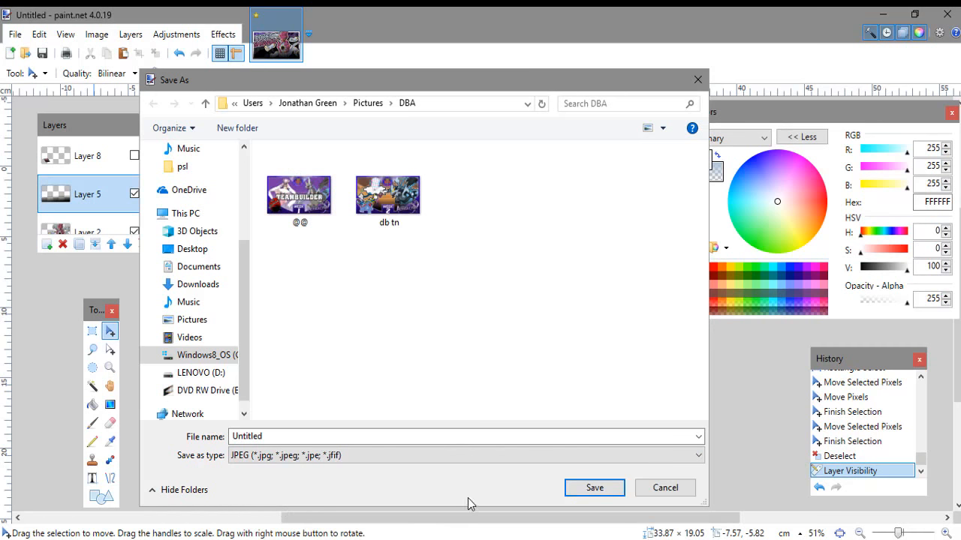
Step: Name the file "test", save it at quality 95 and flatten the image for the JPEG
click(320, 436)
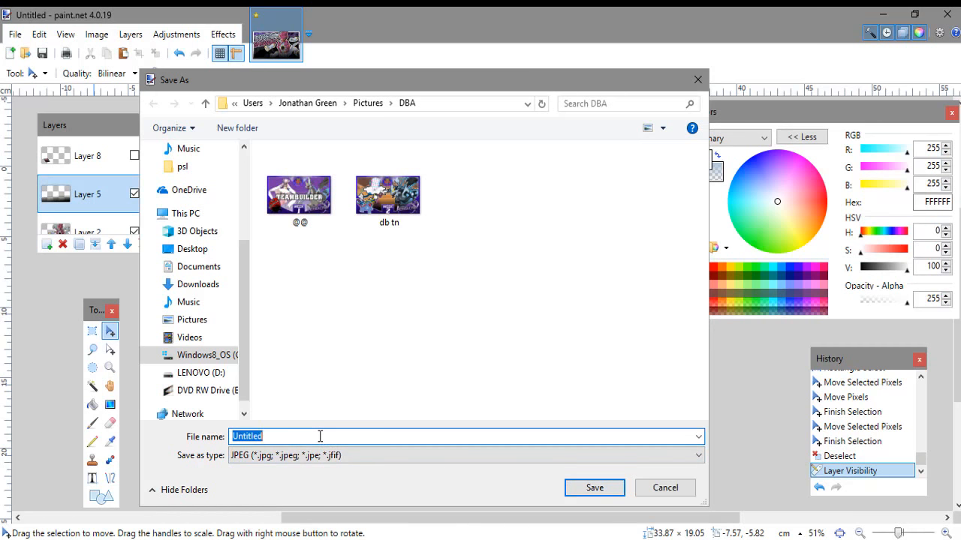
text(test)
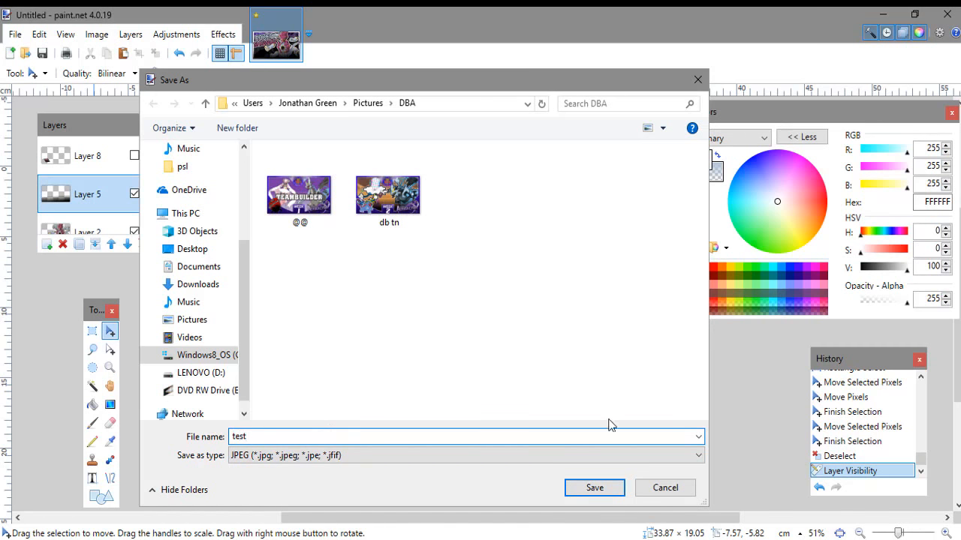
click(600, 493)
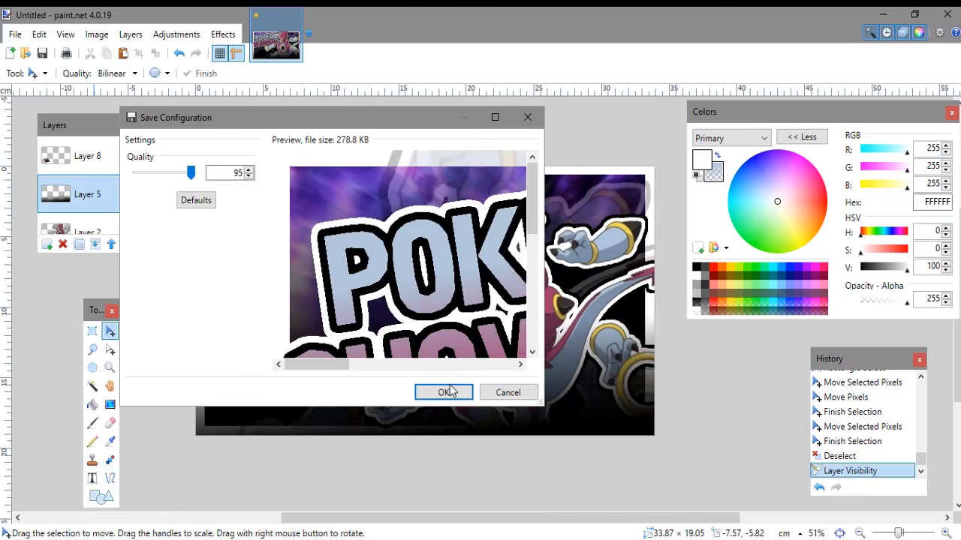
click(441, 398)
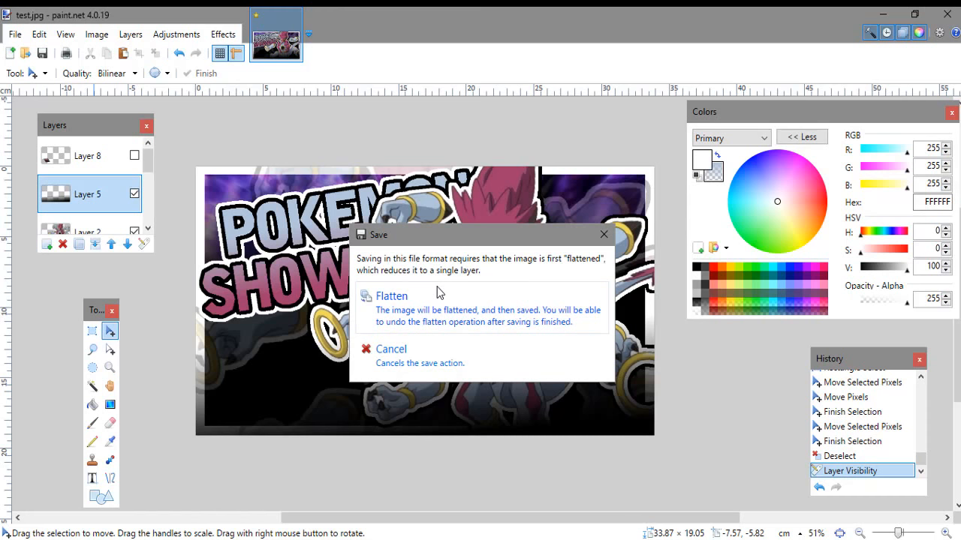
click(467, 300)
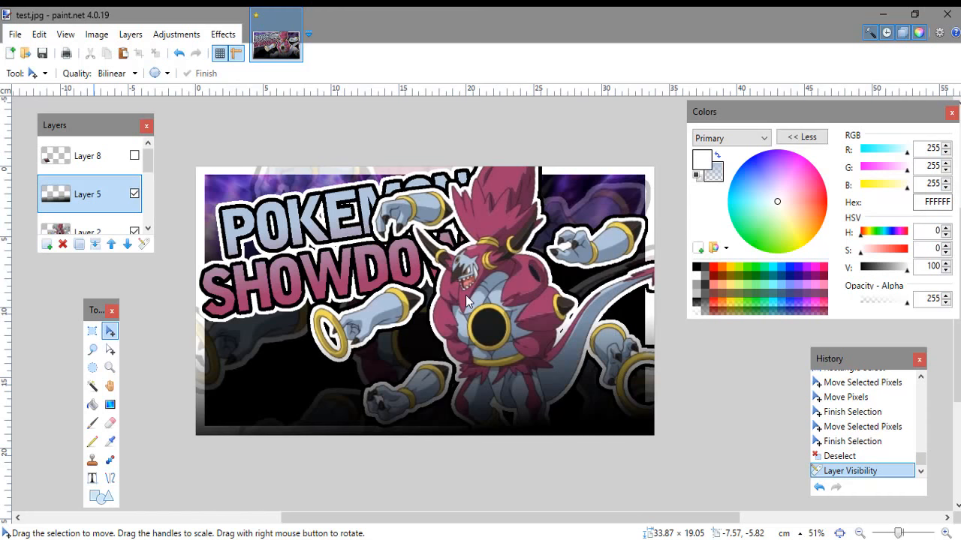